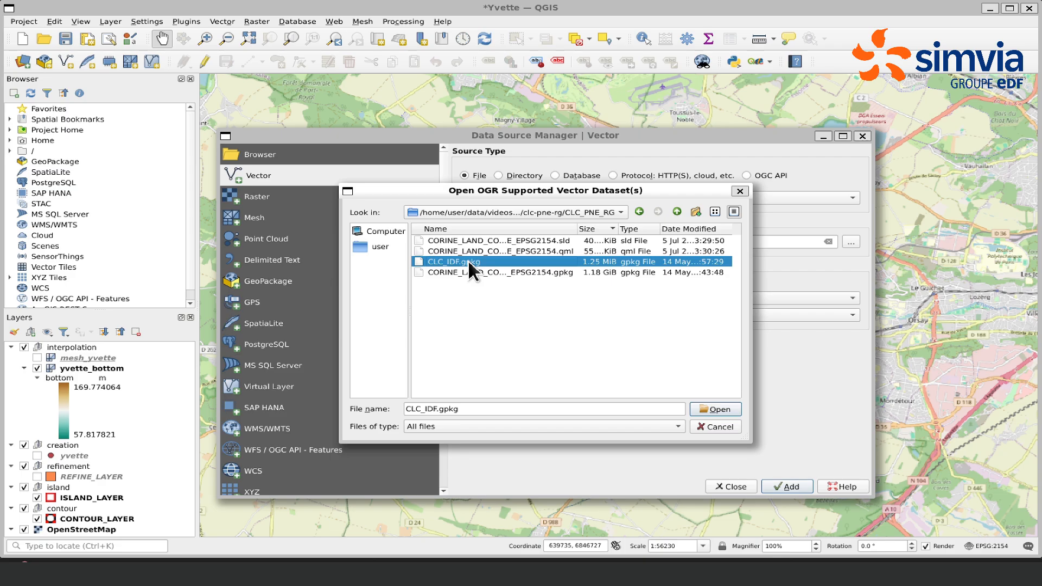
# Add the CLC_IDF.gpkg file to the project as a vector layer
pyautogui.click(697, 408)
pyautogui.click(780, 482)
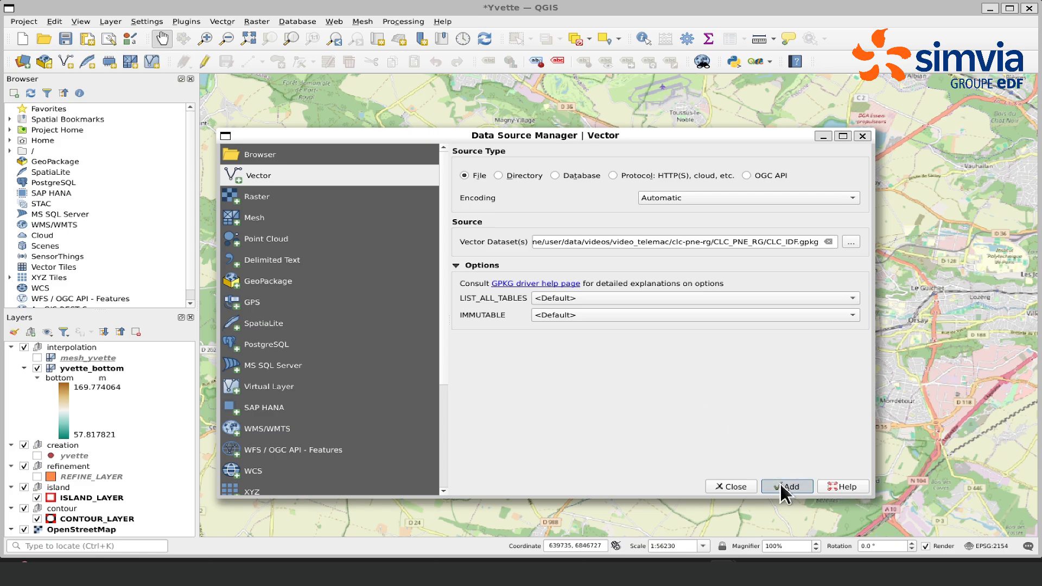
pyautogui.click(862, 136)
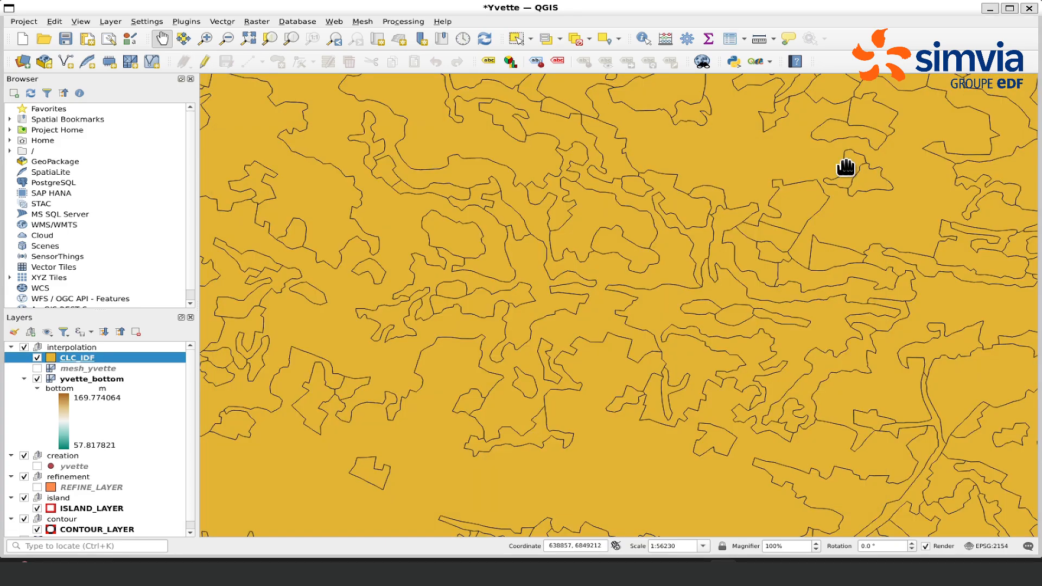
pyautogui.scroll(-4, 666, 281)
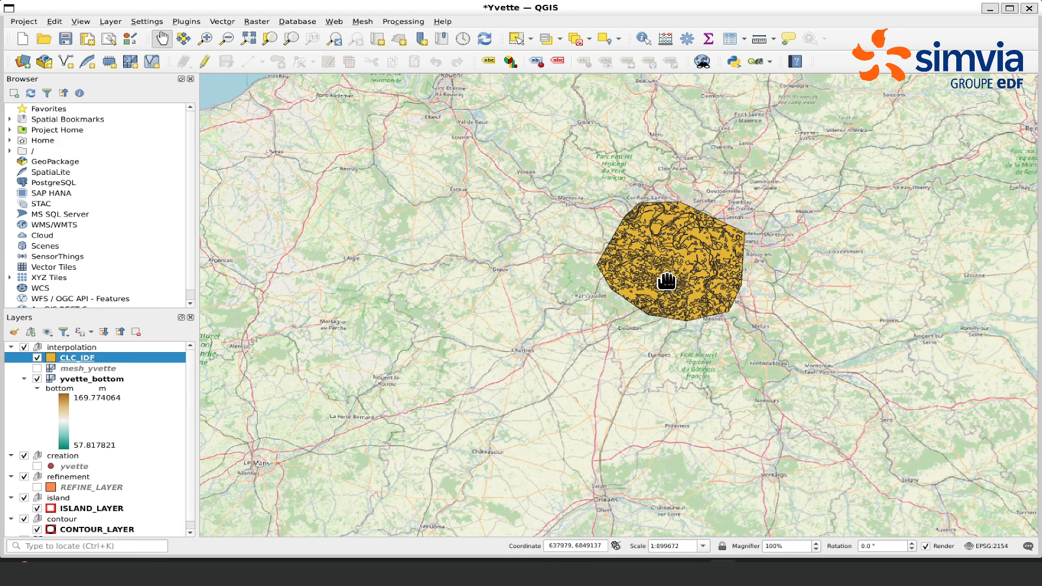
pyautogui.moveTo(672, 252); pyautogui.dragTo(669, 263)
pyautogui.scroll(1, 669, 263)
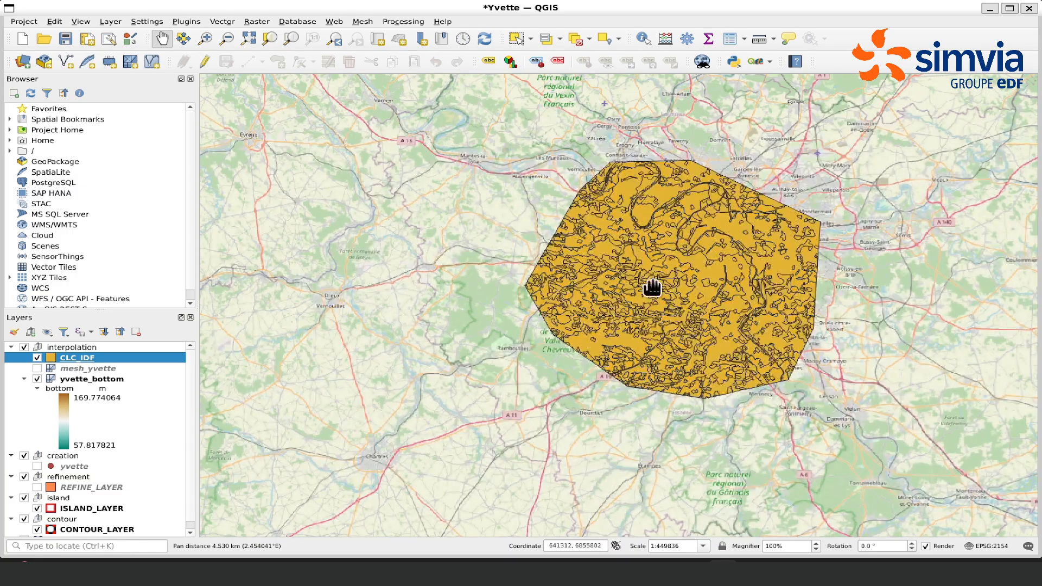
# Load the style file CORINE_LAND_COVER_FRANCE_METROPOLITAINE_EPSG2154.qml onto the CLC_IDF layer and apply it
pyautogui.rightClick(112, 360)
pyautogui.click(150, 353)
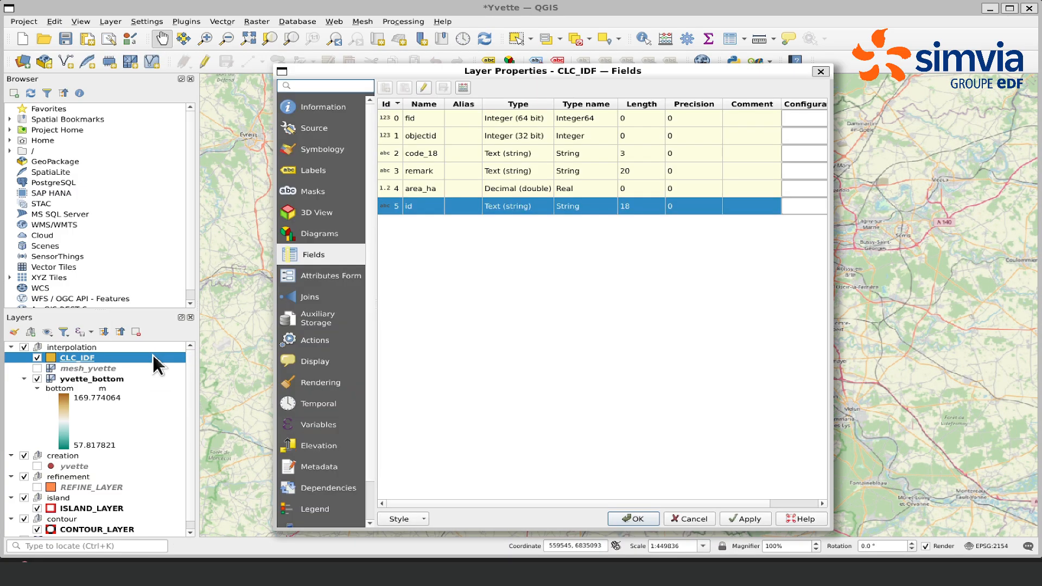
pyautogui.click(298, 153)
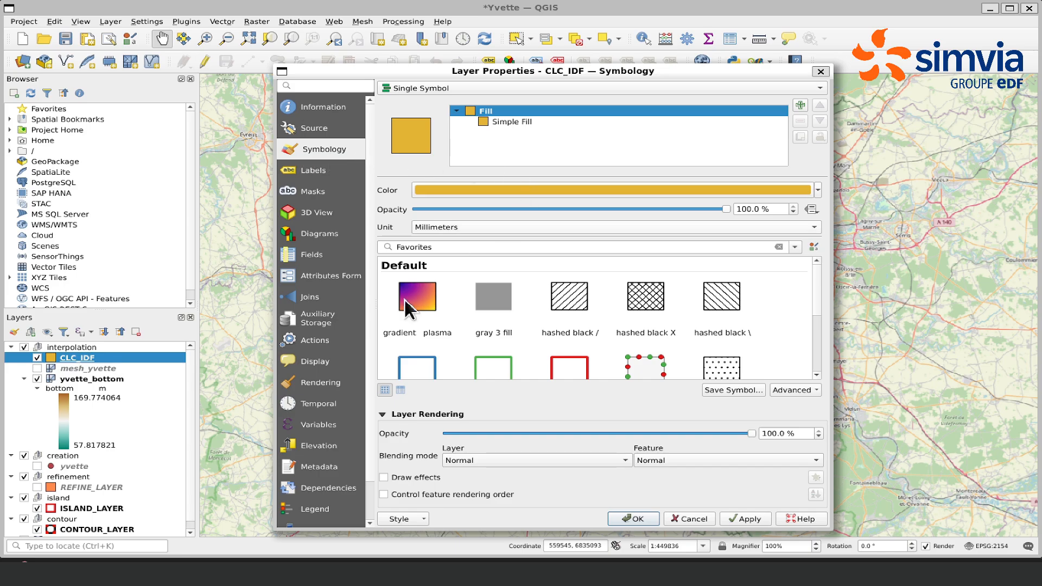
pyautogui.click(404, 519)
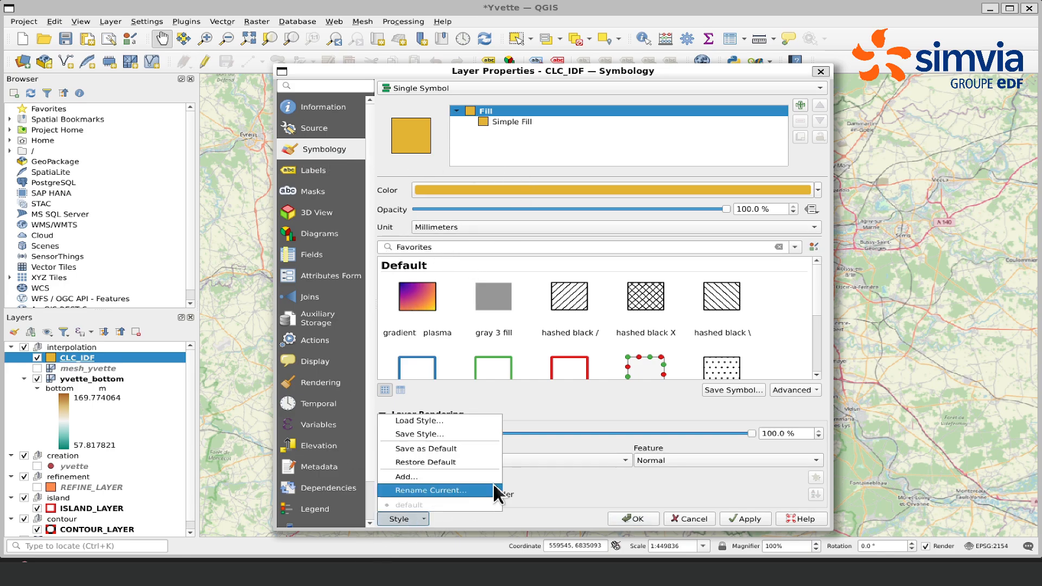
pyautogui.click(462, 416)
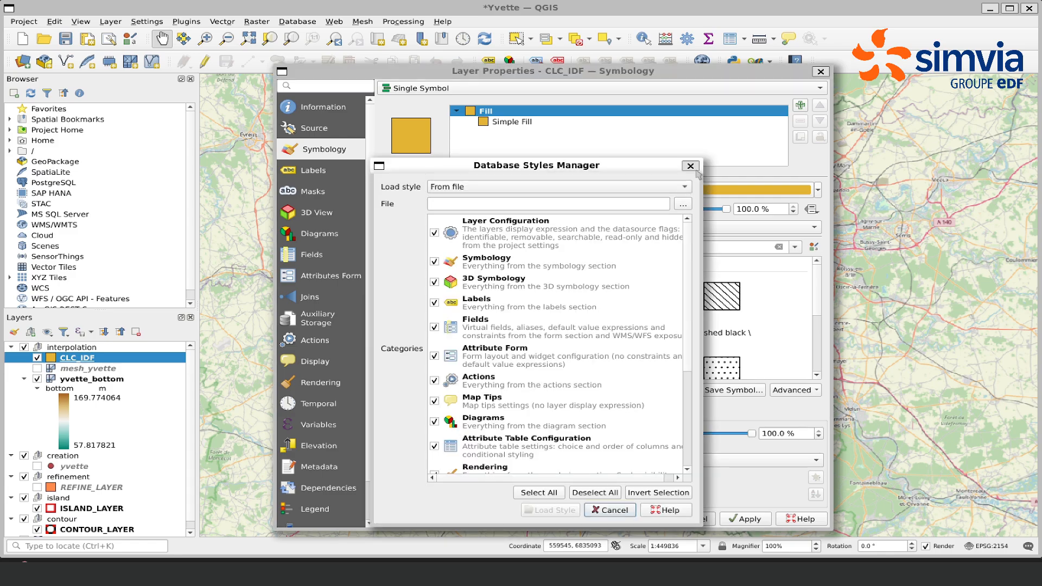
pyautogui.click(682, 205)
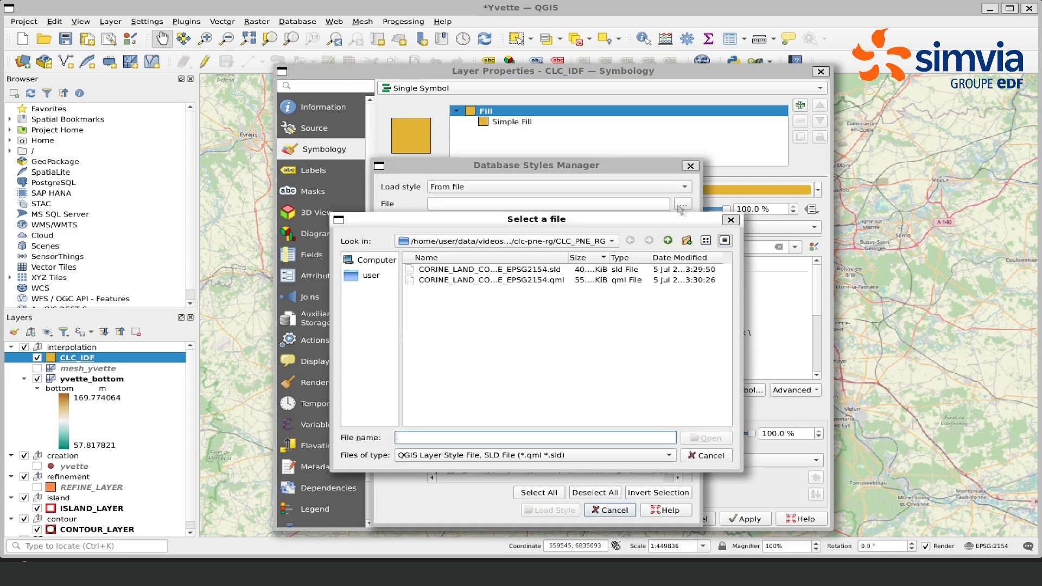
pyautogui.click(555, 279)
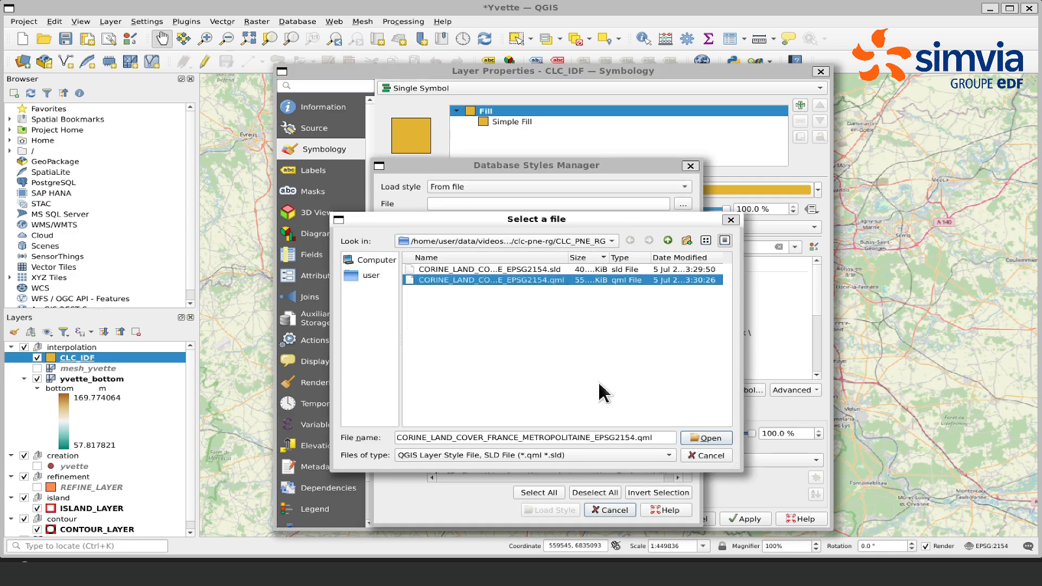
pyautogui.click(695, 436)
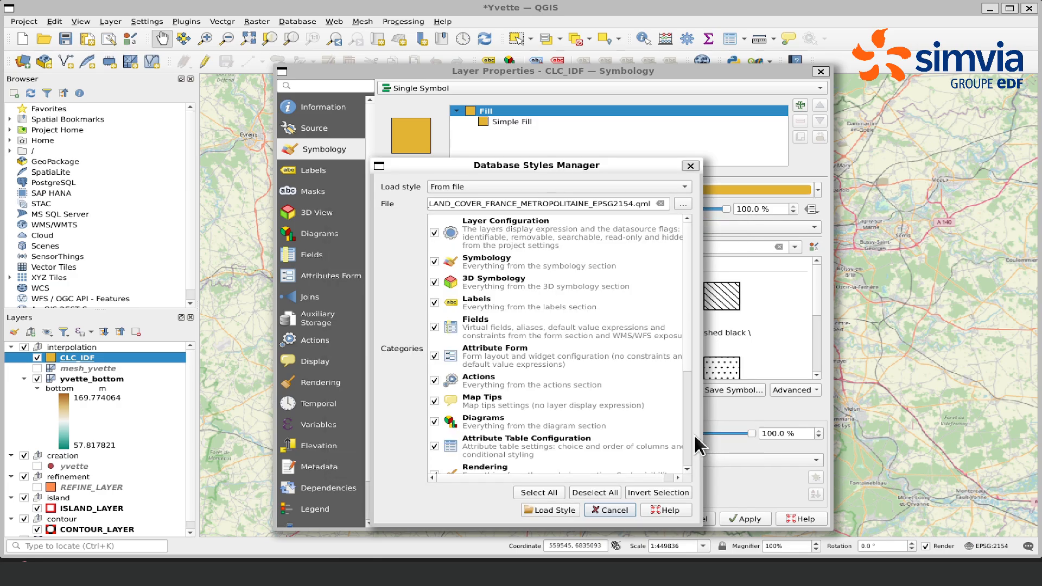
pyautogui.click(553, 510)
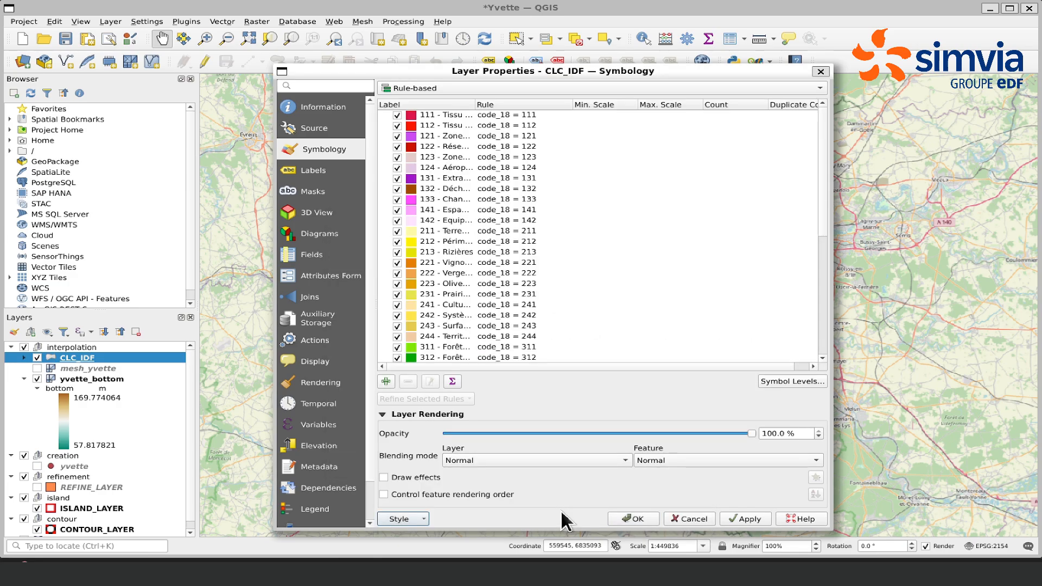
pyautogui.click(739, 518)
pyautogui.click(633, 519)
# Examine the styled land cover on the map and the CLC code classes in the CLC_IDF legend
pyautogui.moveTo(631, 375); pyautogui.dragTo(625, 369)
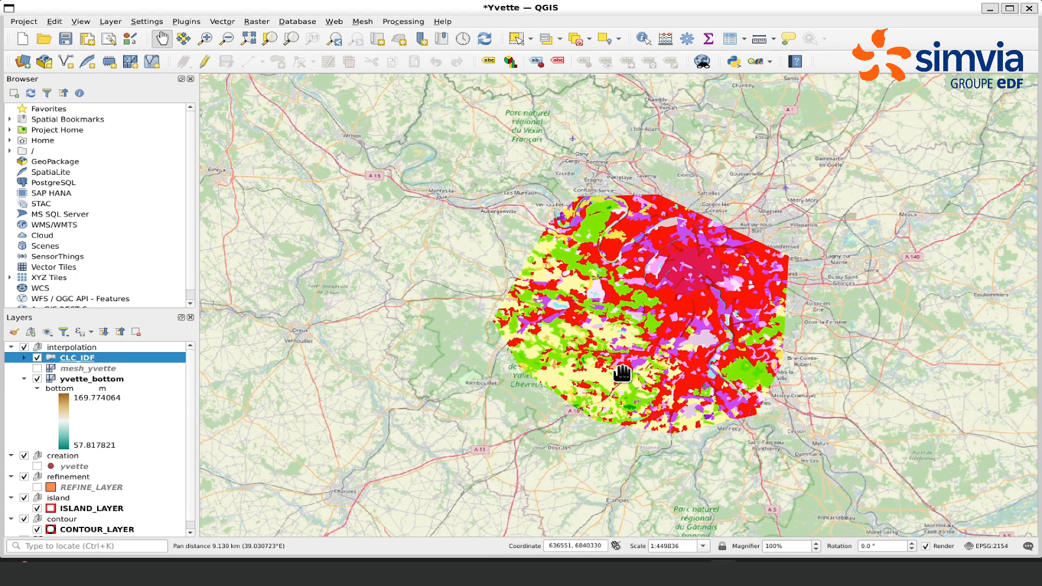
pyautogui.scroll(1, 626, 369)
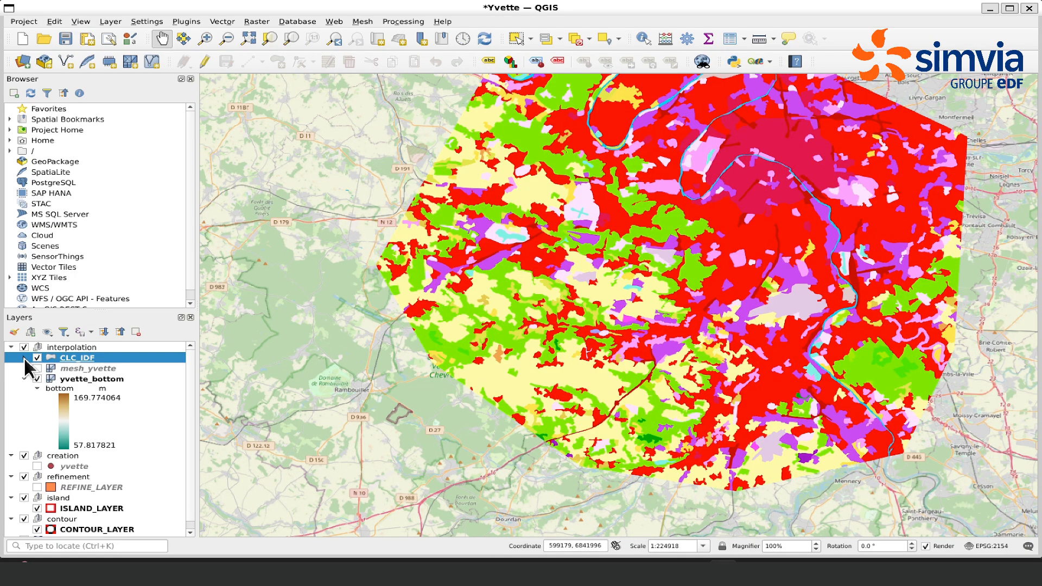
pyautogui.click(24, 357)
pyautogui.click(86, 506)
pyautogui.press('Up')
pyautogui.press('Up')
pyautogui.press('Up')
pyautogui.press('Up')
pyautogui.press('Up')
pyautogui.press('Up')
pyautogui.press('Up')
pyautogui.press('Up')
pyautogui.press('Up')
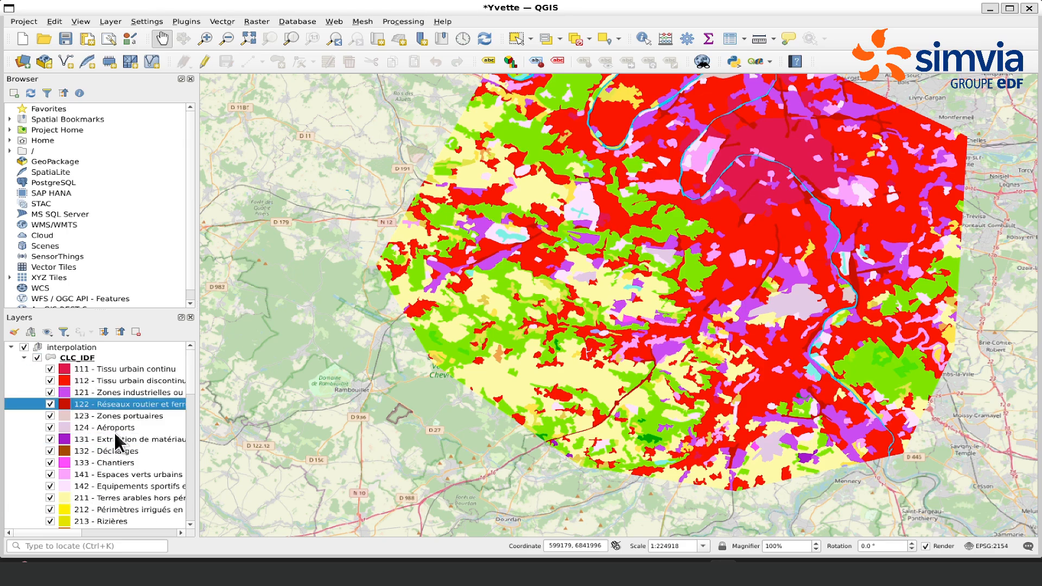
pyautogui.click(24, 358)
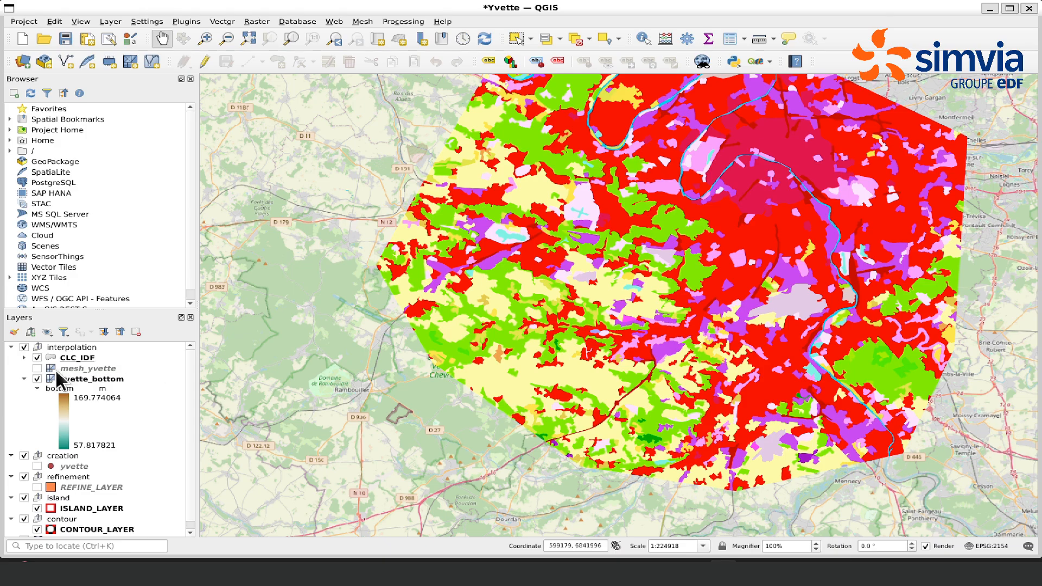
# Move the CLC_IDF layer out of the interpolation group to just below it, so yvette_bottom draws on top
pyautogui.moveTo(73, 357); pyautogui.dragTo(84, 460)
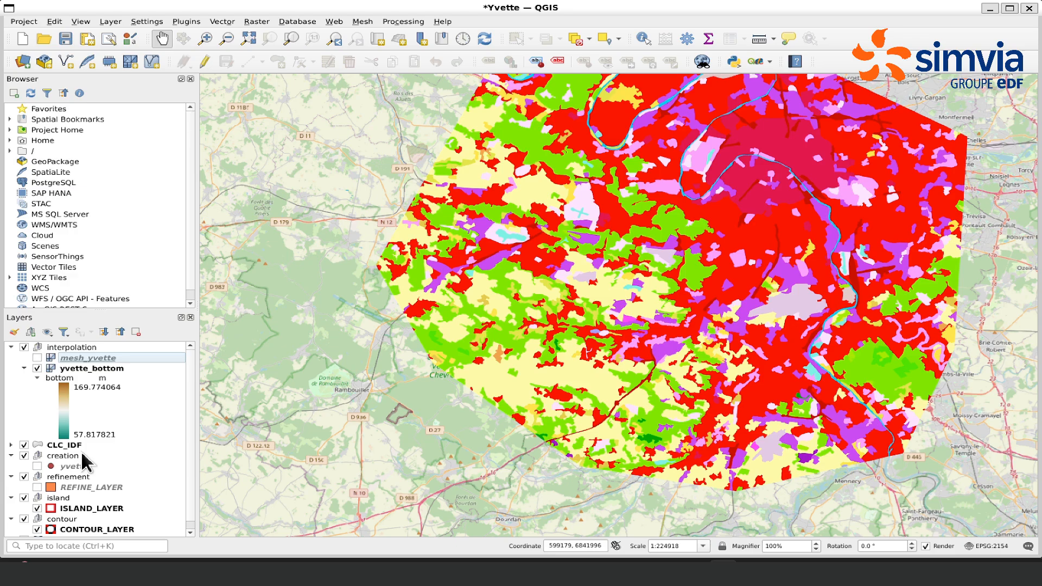
pyautogui.scroll(1, 574, 395)
pyautogui.moveTo(599, 361); pyautogui.dragTo(546, 427)
# Set up a Corine Land Cover projection on the yvette_bottom mesh with CLC_IDF as the CLC data
pyautogui.click(104, 371)
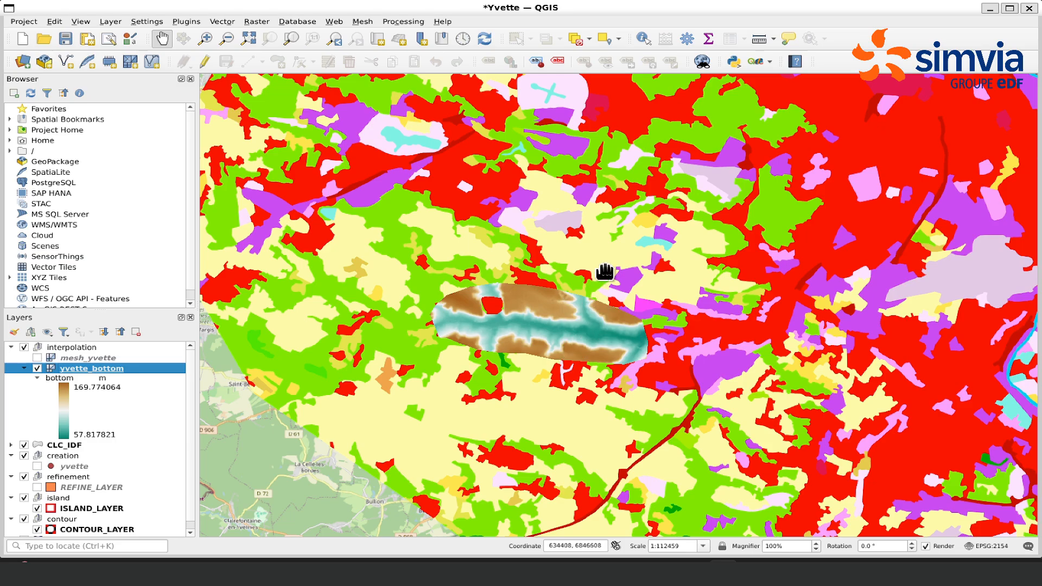
pyautogui.click(770, 62)
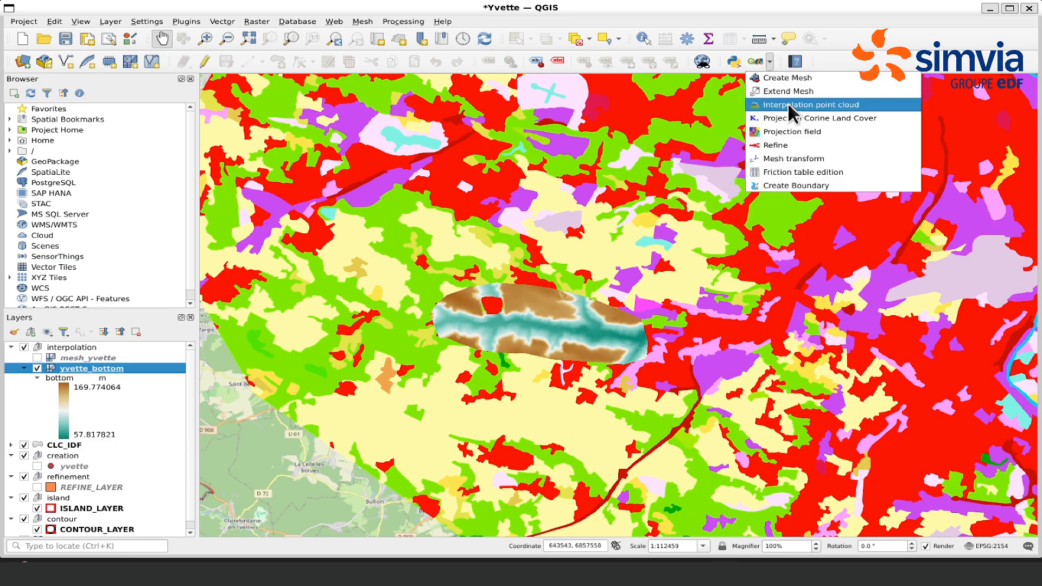
pyautogui.click(839, 119)
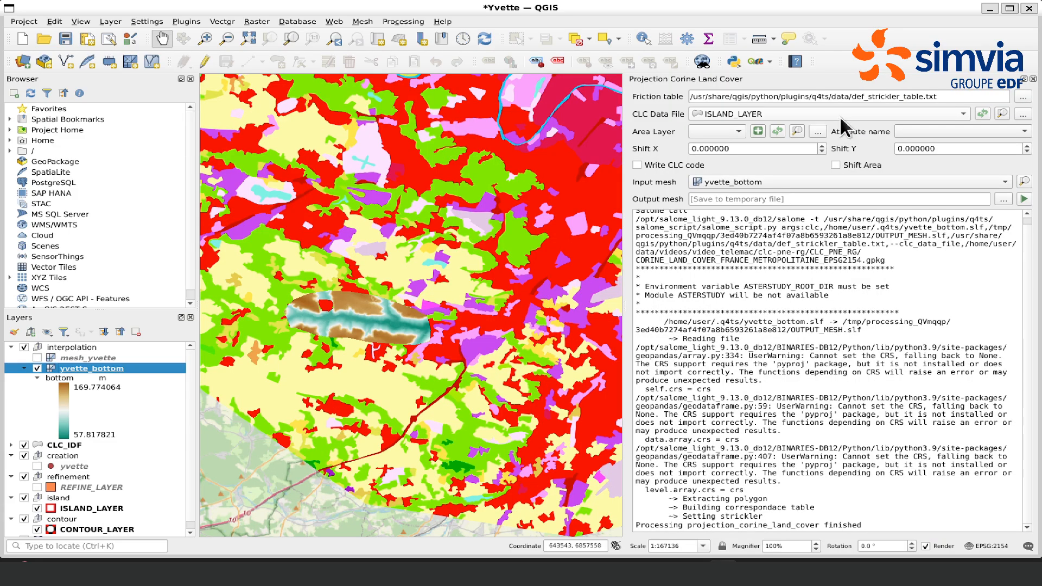
pyautogui.click(838, 113)
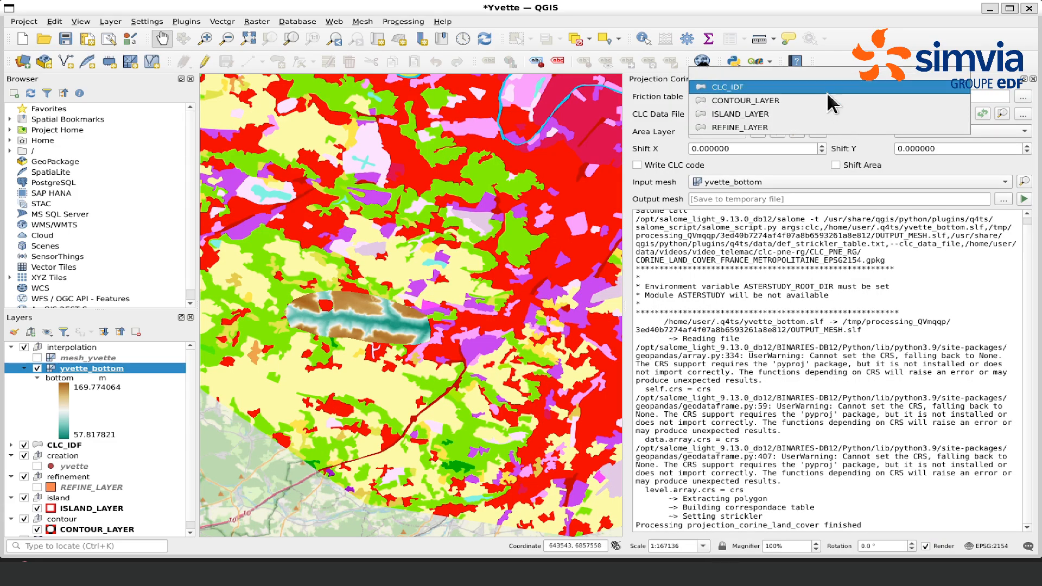
pyautogui.click(826, 91)
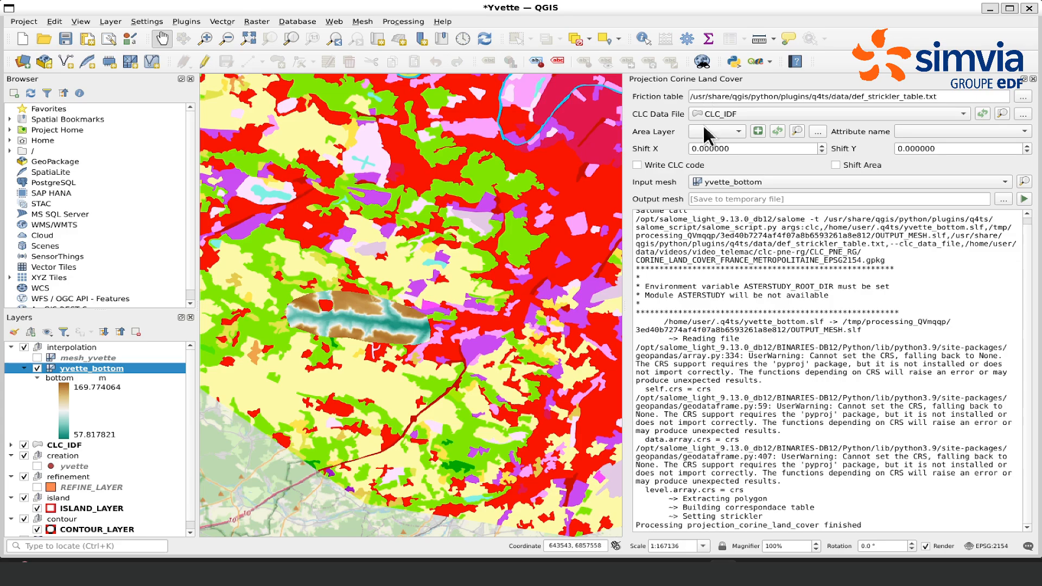
# Set the output mesh file to yvette_bottom_clc.slf and run the Corine Land Cover projection
pyautogui.click(1002, 199)
pyautogui.write('yvette_bottom_clc.slf')
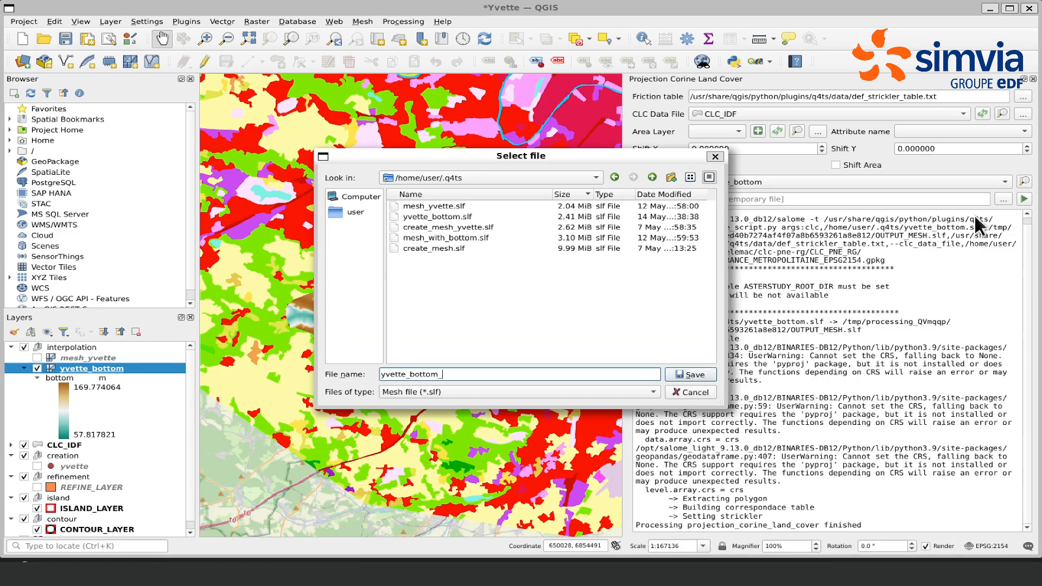
pyautogui.click(690, 375)
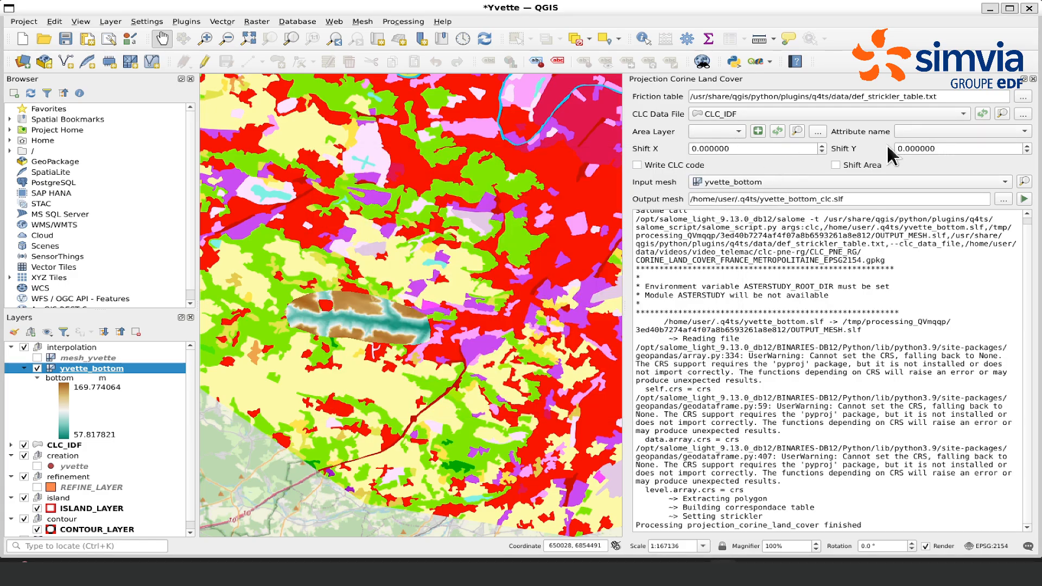
pyautogui.click(1025, 199)
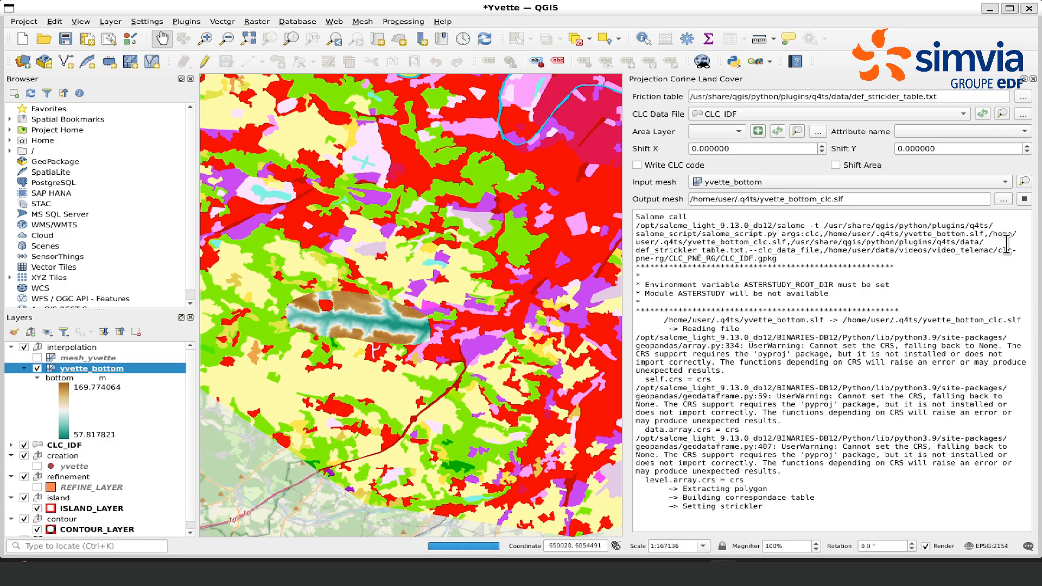
pyautogui.click(1033, 79)
# Hide the CLC_IDF and yvette_bottom layers and make yvette_bottom_clc the active layer
pyautogui.click(24, 474)
pyautogui.scroll(2, 494, 342)
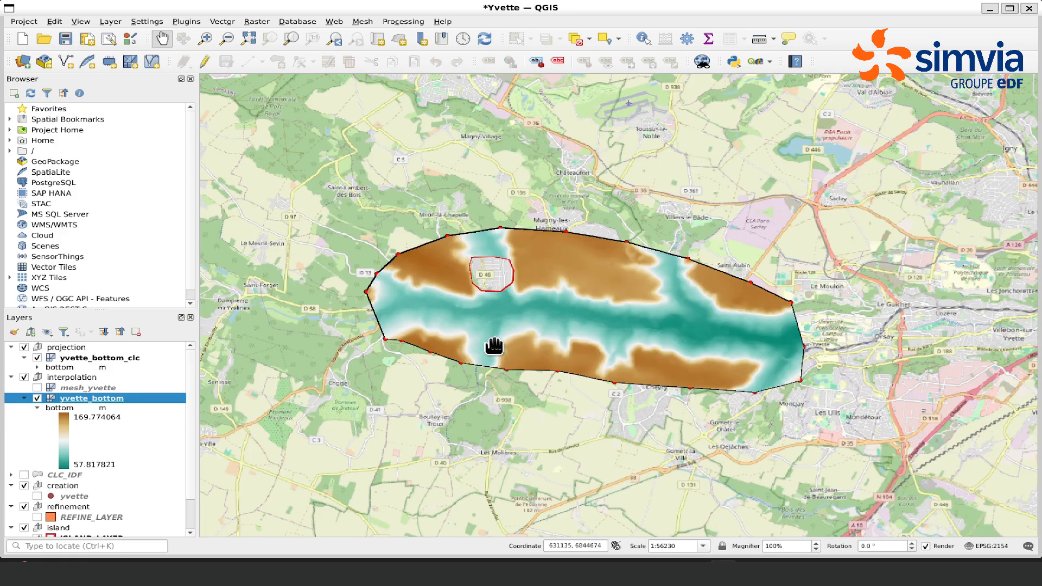
pyautogui.click(36, 399)
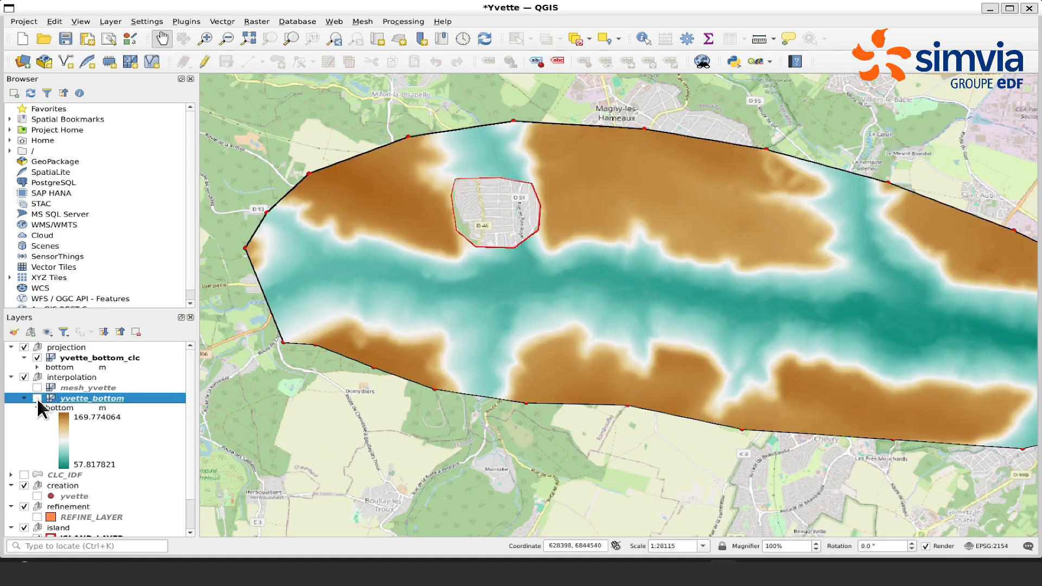
pyautogui.click(88, 357)
pyautogui.moveTo(550, 346); pyautogui.dragTo(482, 345)
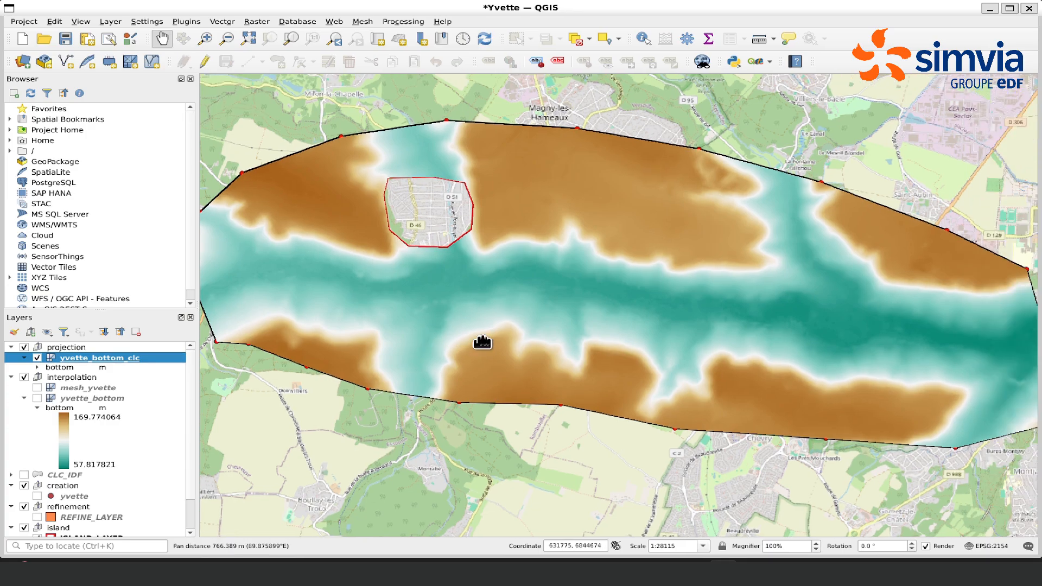
# Display the bottom friction dataset of yvette_bottom_clc in place of bottom, and expand its legend
pyautogui.rightClick(115, 355)
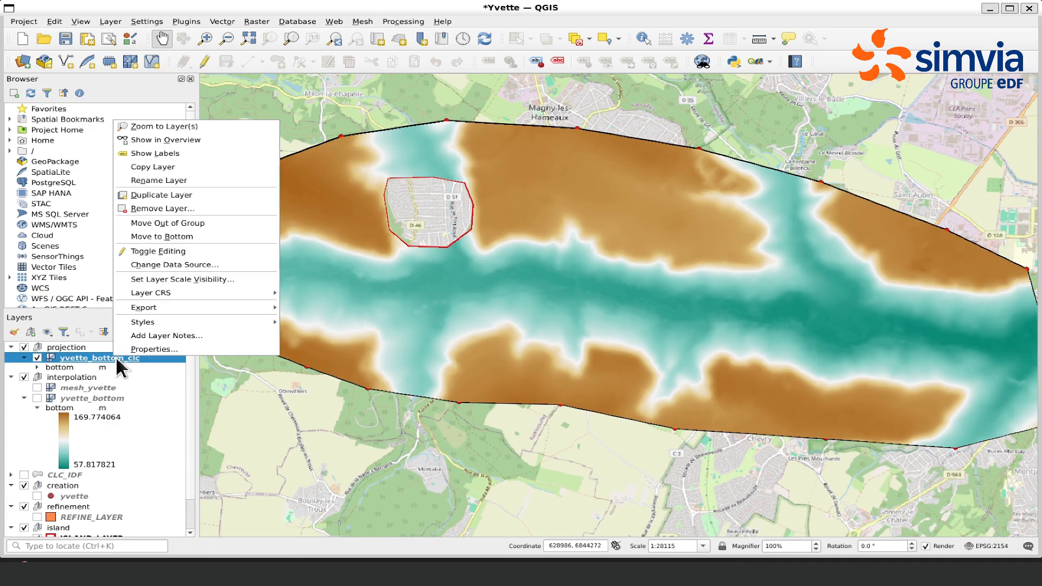
pyautogui.click(139, 346)
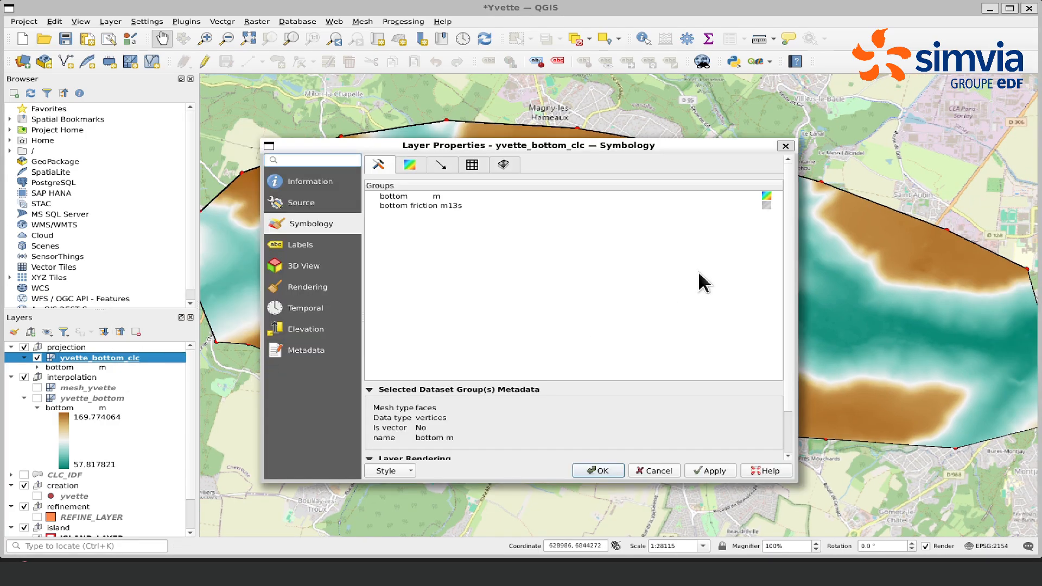
pyautogui.click(767, 205)
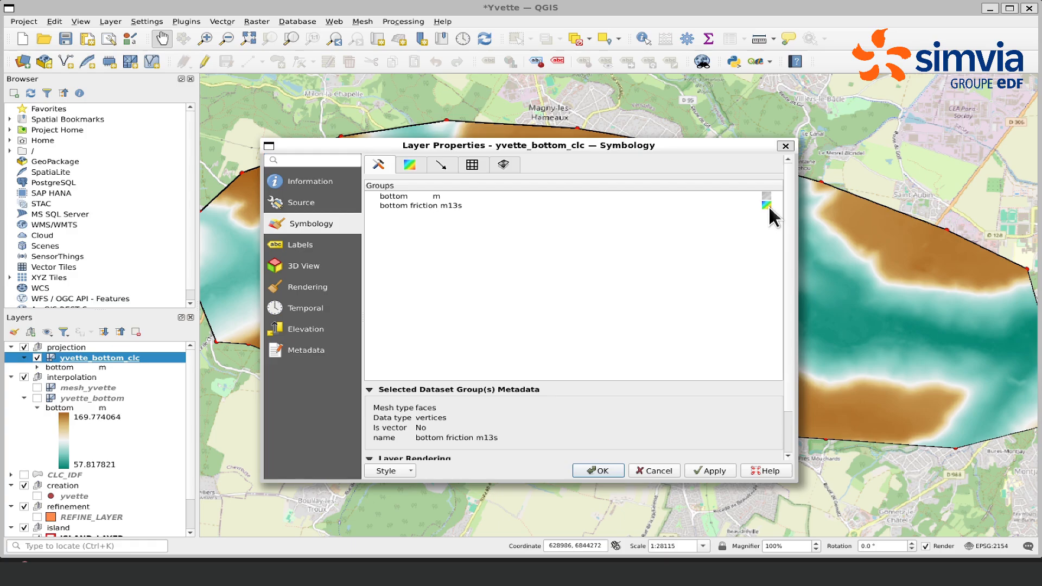
pyautogui.click(712, 469)
pyautogui.click(597, 470)
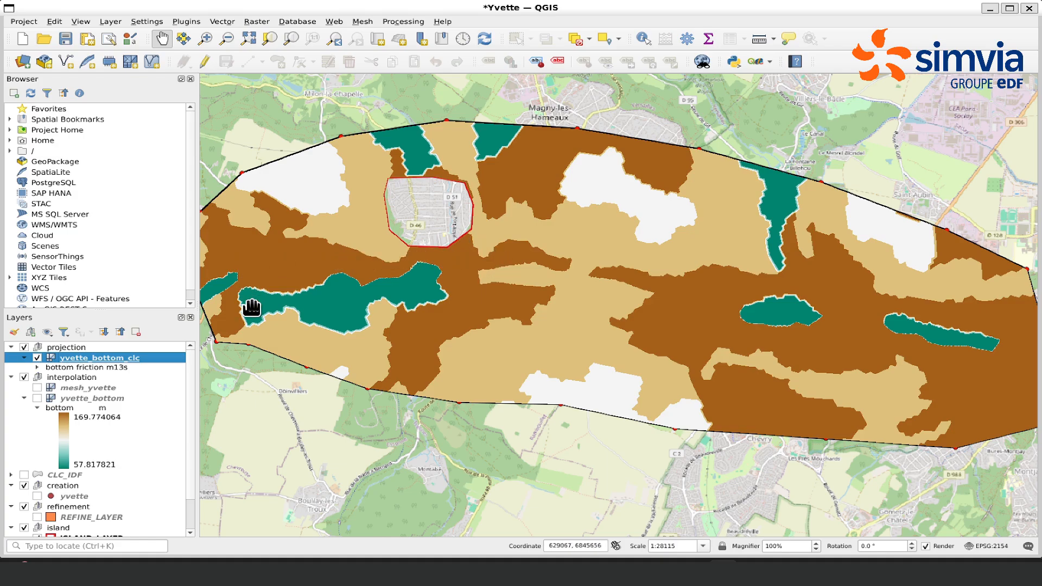
pyautogui.click(37, 368)
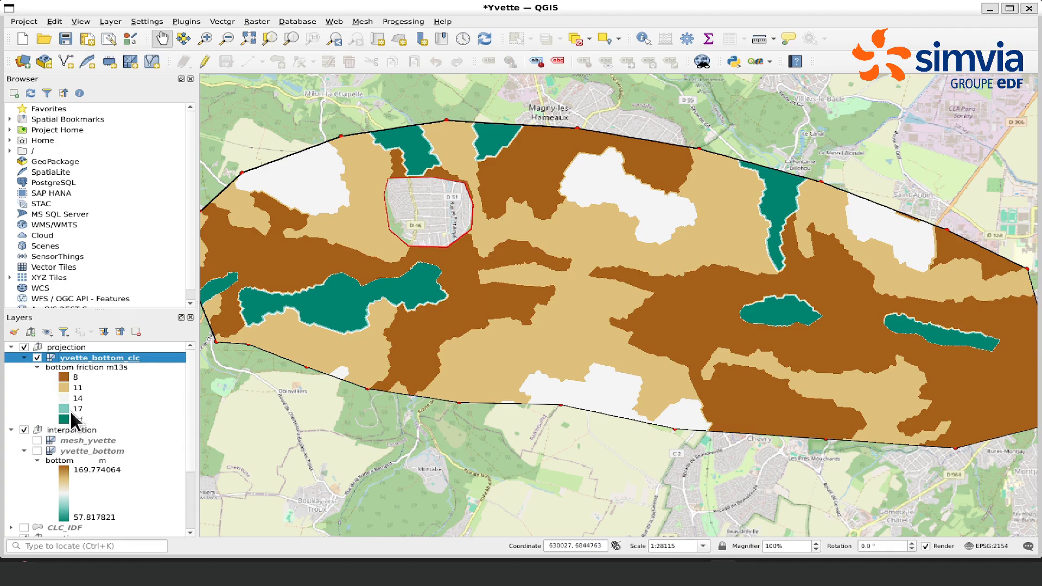
# Set up a field projection for the BOTTOM FRICTION variable with REFINE_LAYER as the area layer
pyautogui.click(769, 62)
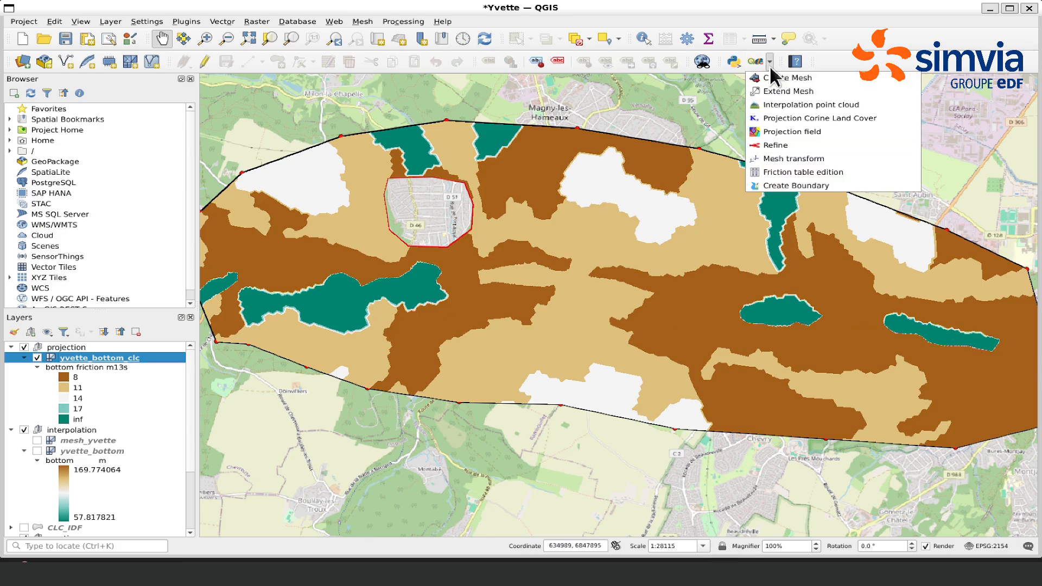
pyautogui.click(793, 136)
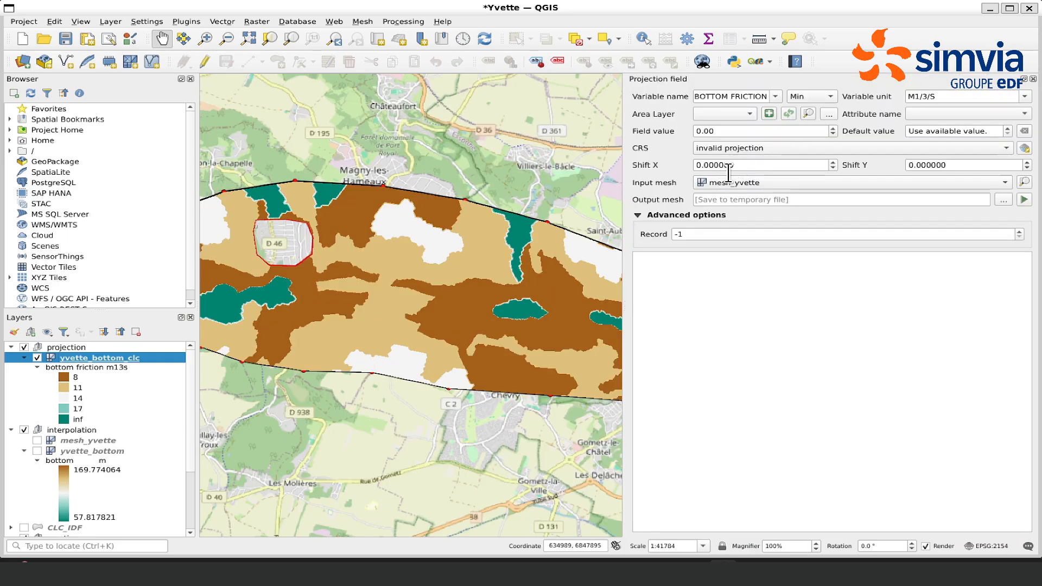
pyautogui.moveTo(360, 263); pyautogui.dragTo(453, 268)
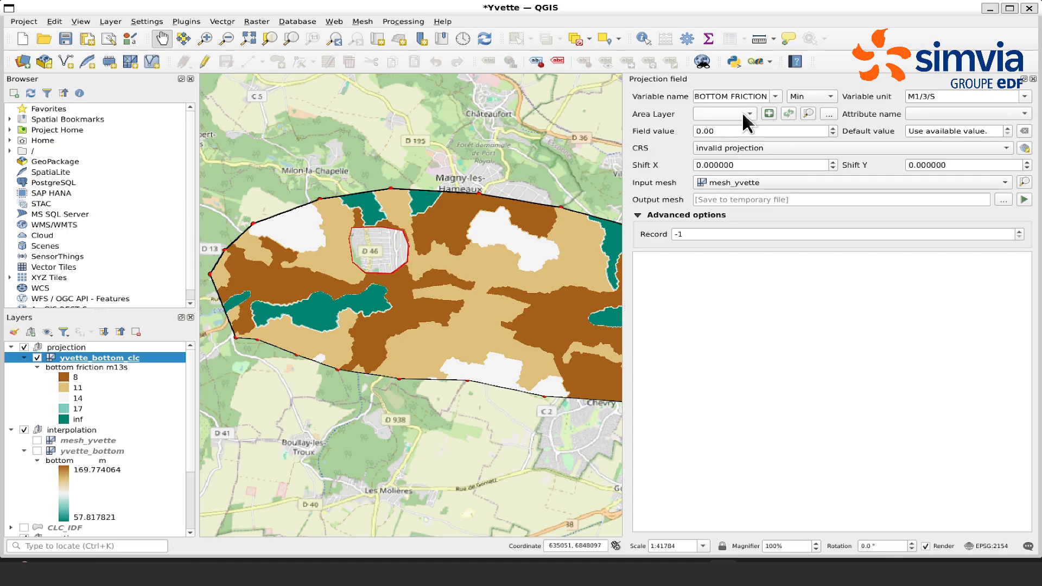
pyautogui.click(774, 96)
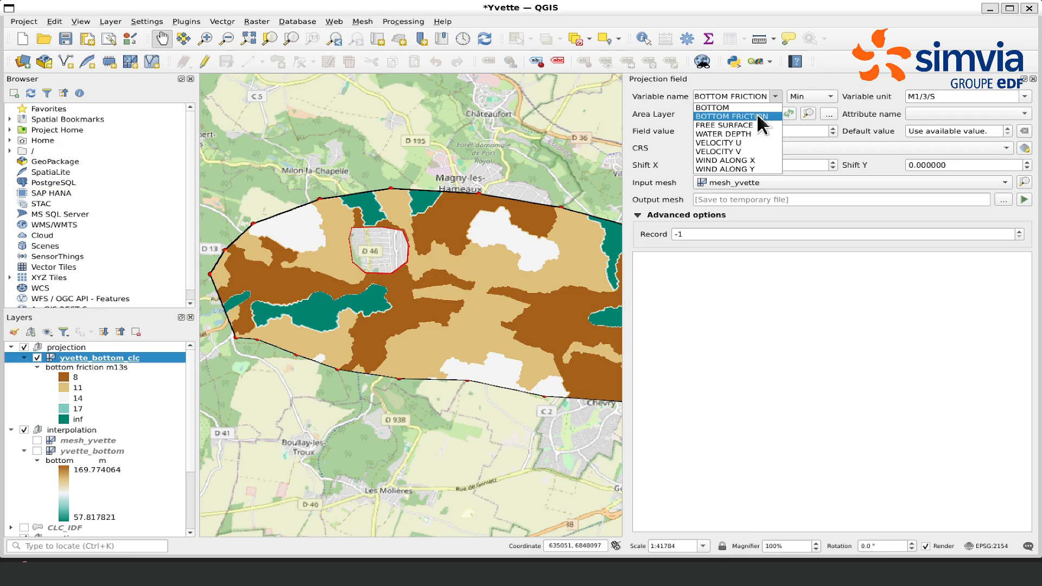
pyautogui.click(757, 112)
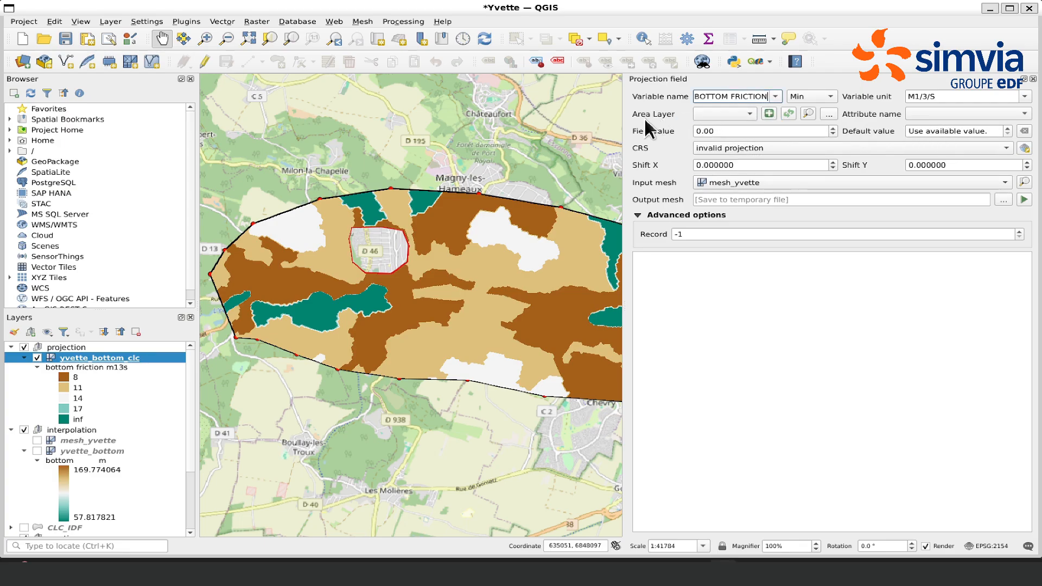
pyautogui.click(721, 115)
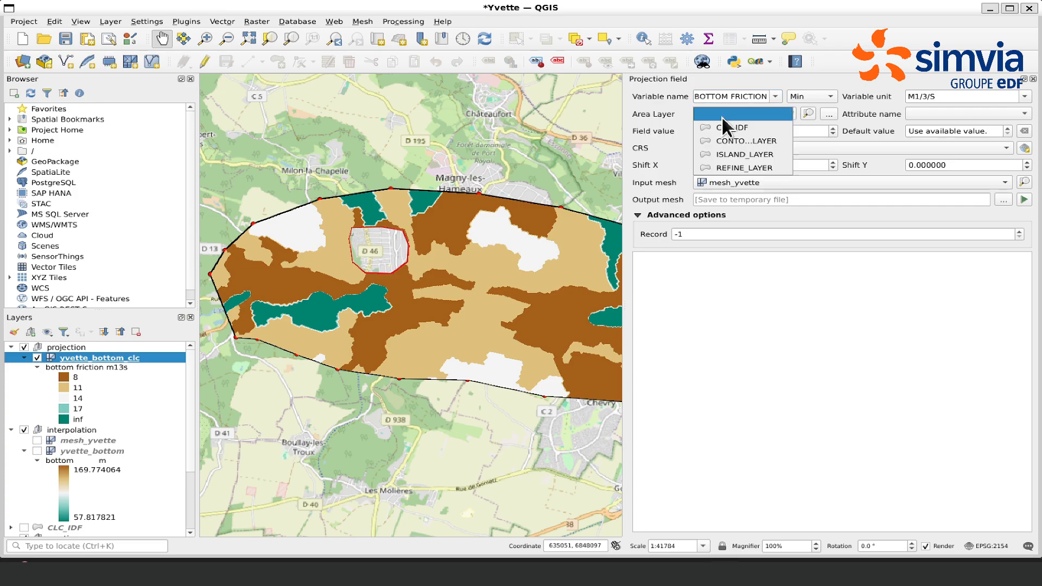
pyautogui.click(711, 169)
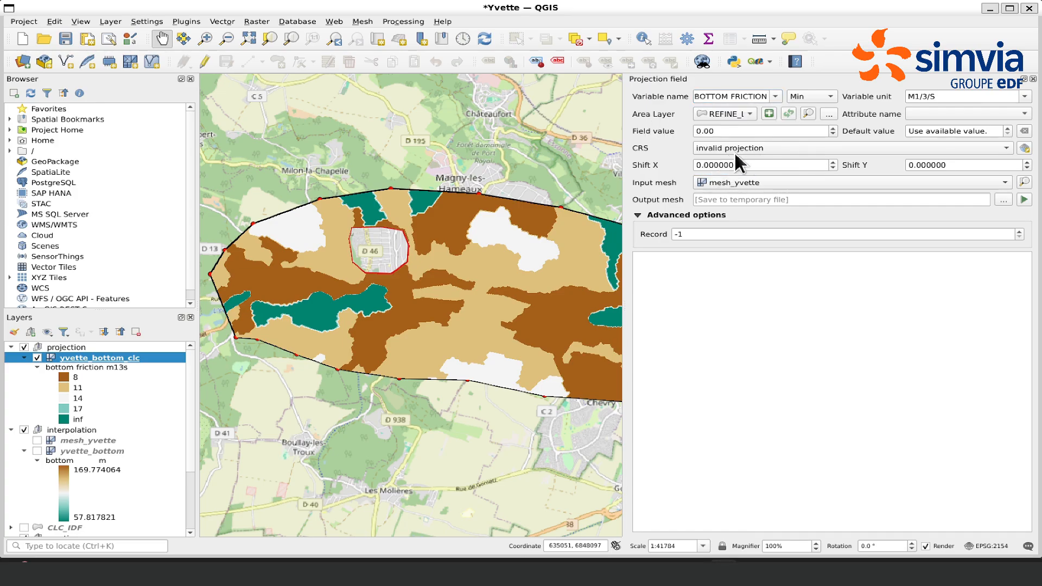
# Set the field value to 25 and the CRS to EPSG:2154 - RGF93 v1 / Lambert-93
pyautogui.moveTo(735, 130); pyautogui.dragTo(688, 132)
pyautogui.click(1025, 149)
pyautogui.click(676, 97)
pyautogui.write('21')
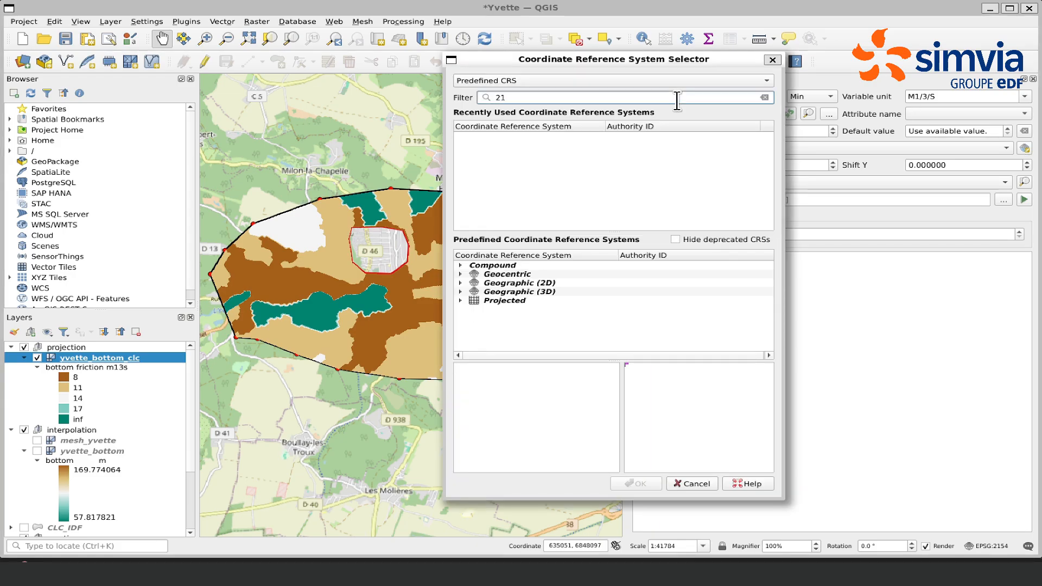
pyautogui.write('54')
pyautogui.click(623, 298)
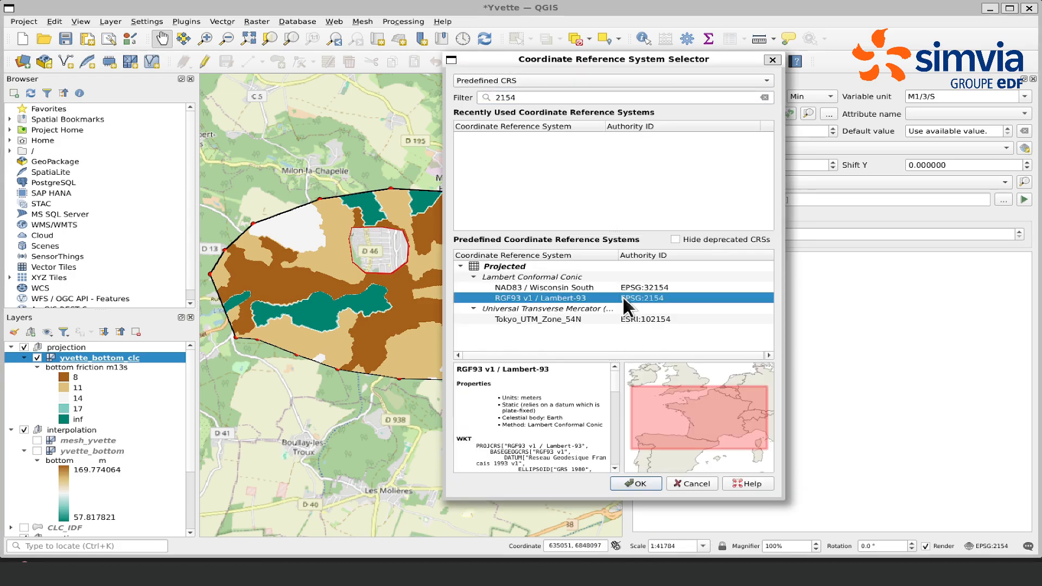
pyautogui.click(628, 485)
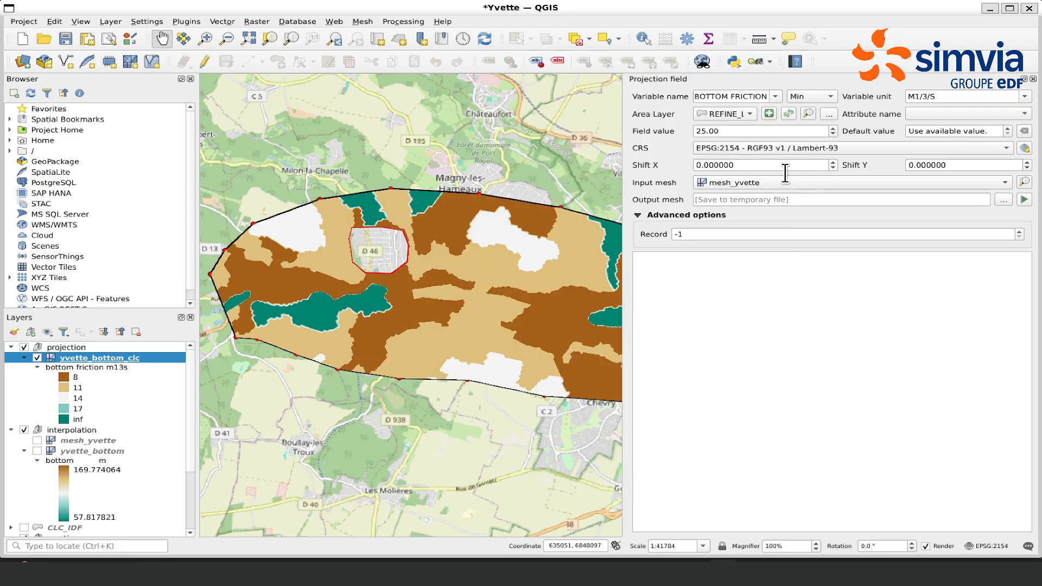
# Use yvette_bottom_clc as the input mesh and set the output mesh file to yvette_bottom_clc_river.slf
pyautogui.click(858, 183)
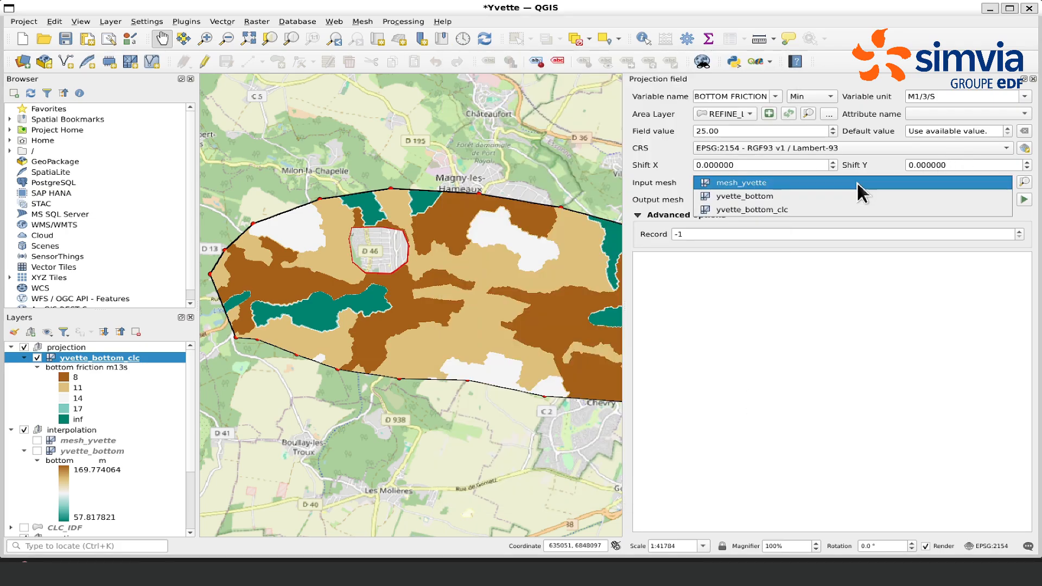
pyautogui.click(852, 210)
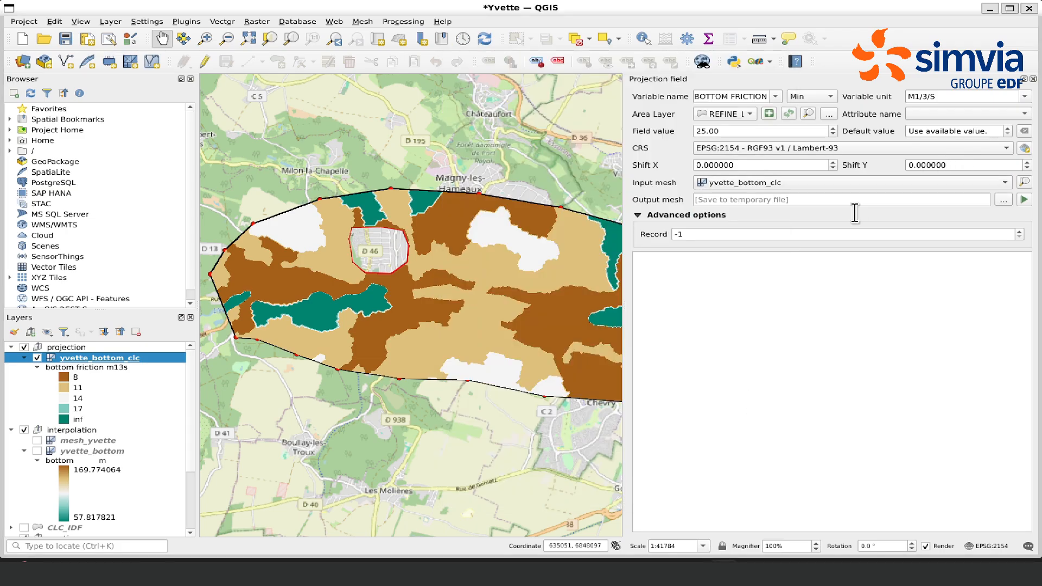
pyautogui.click(1003, 199)
pyautogui.write('yv')
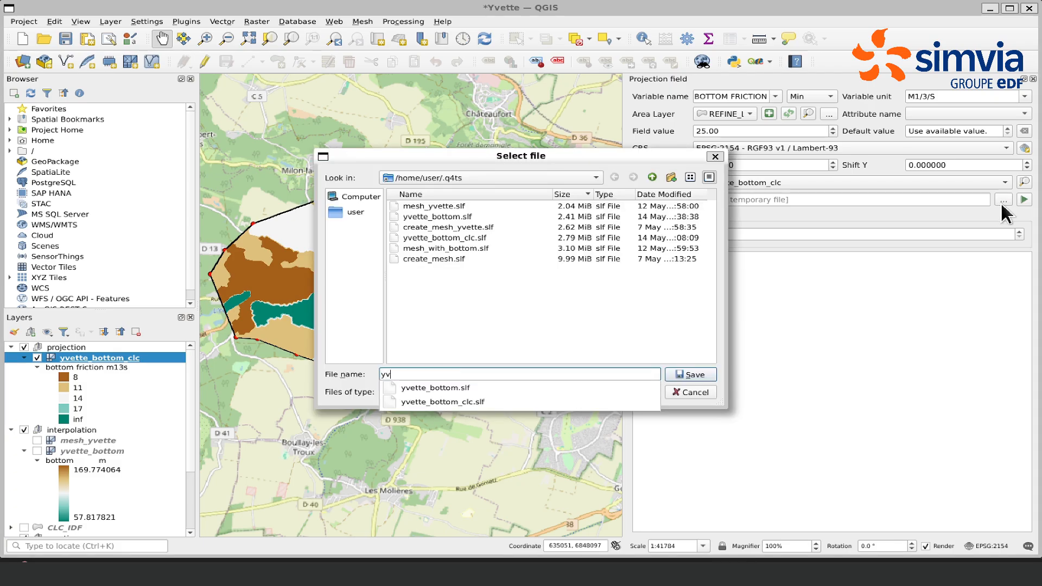
pyautogui.write('ette_bottom_')
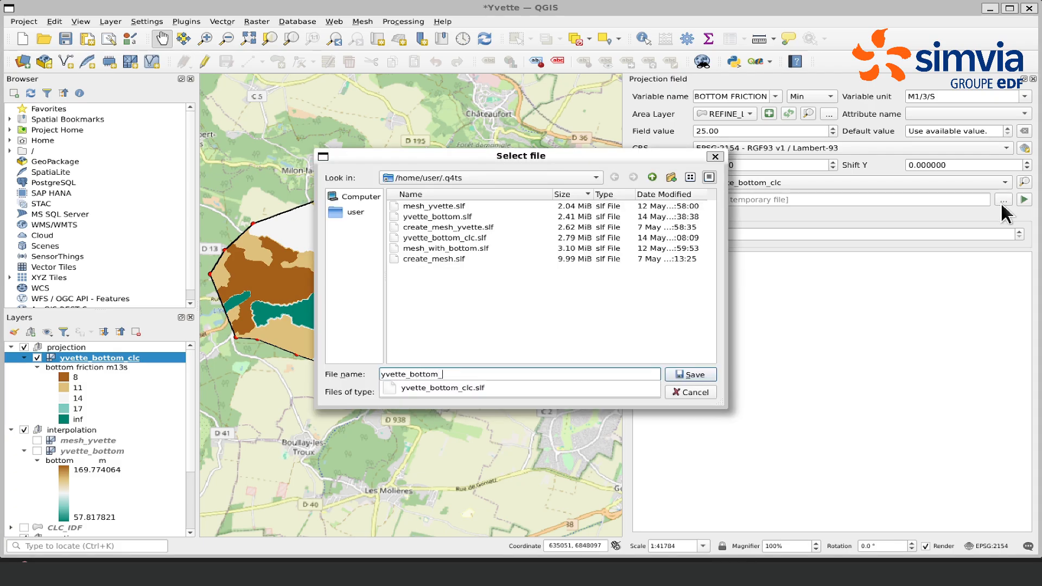
pyautogui.write('clc_river')
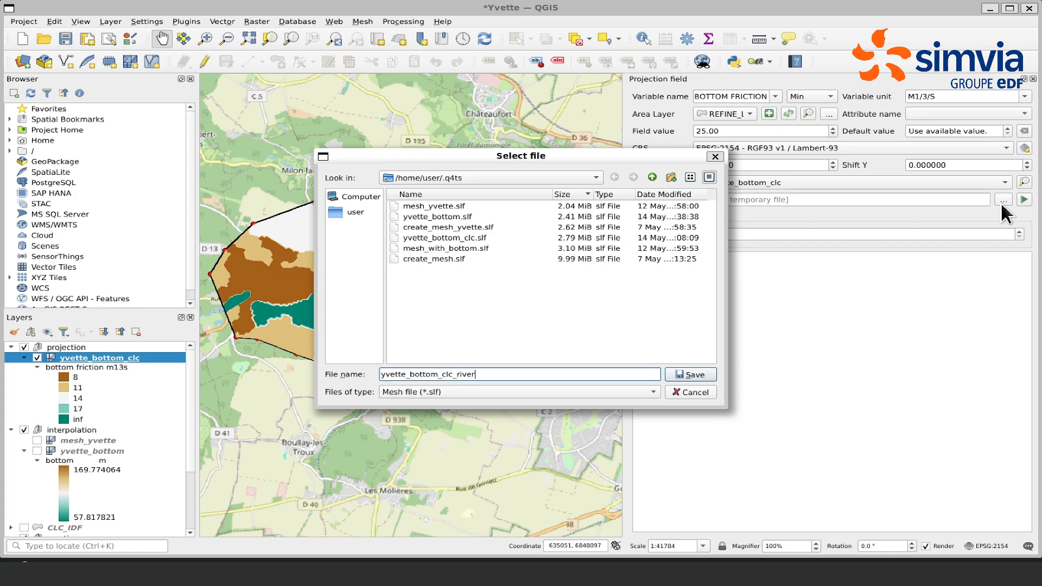
pyautogui.press('Return')
pyautogui.click(949, 203)
pyautogui.write('.slf')
# Enclose the variable name BOTTOM FRICTION in double quotes and run the field projection
pyautogui.click(1024, 199)
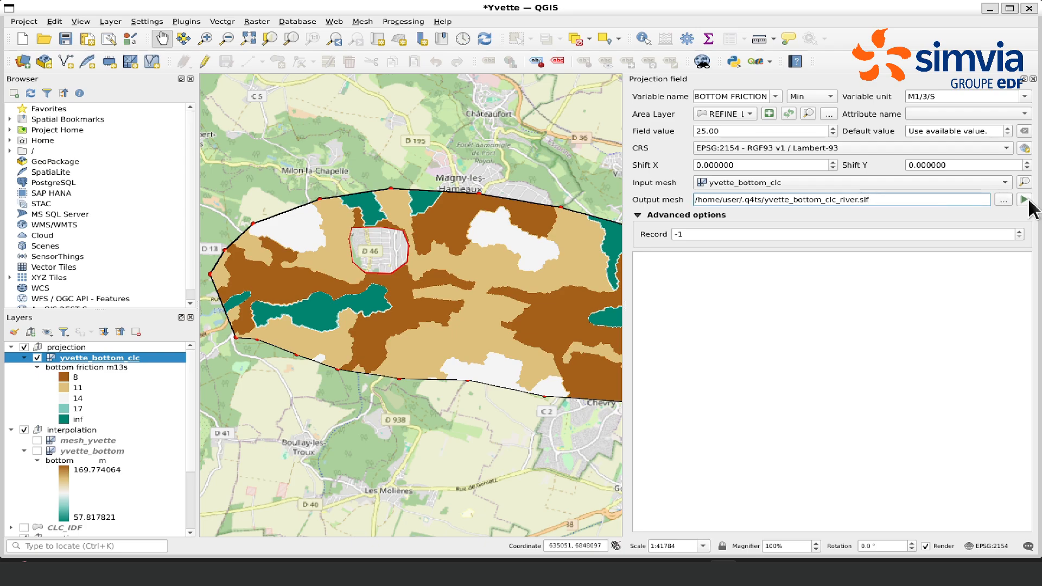
pyautogui.write('"')
pyautogui.press('End')
pyautogui.write('"')
pyautogui.click(1024, 200)
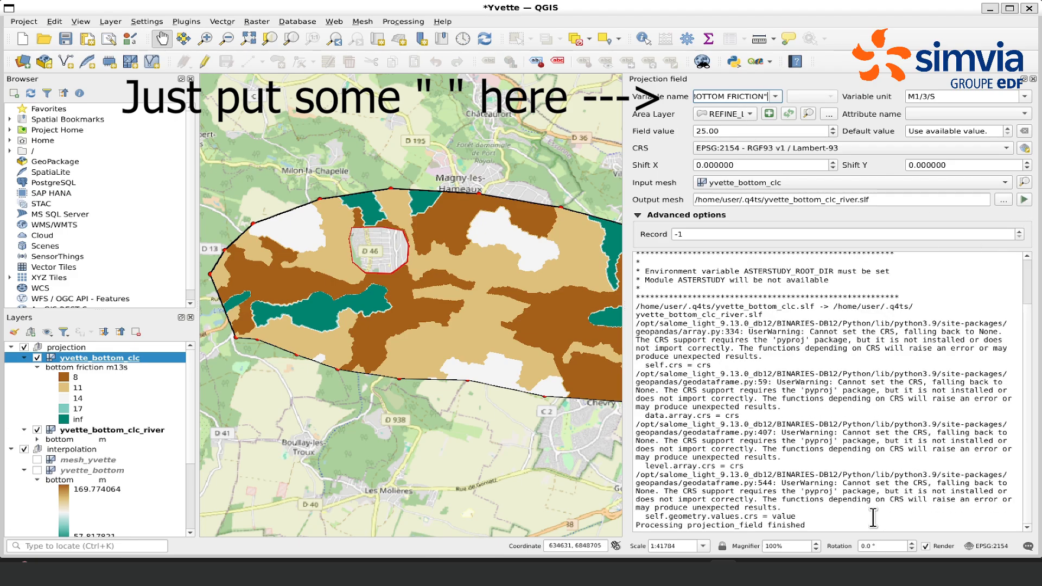
# Hide the yvette_bottom_clc layer and display the bottom friction dataset of yvette_bottom_clc_river
pyautogui.click(36, 358)
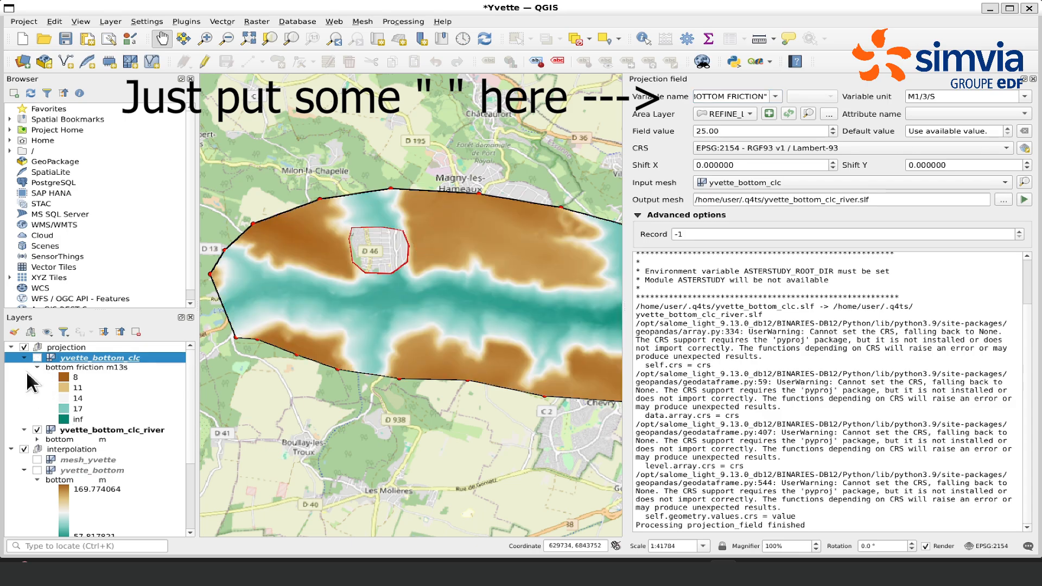
pyautogui.click(23, 357)
pyautogui.rightClick(72, 369)
pyautogui.click(77, 363)
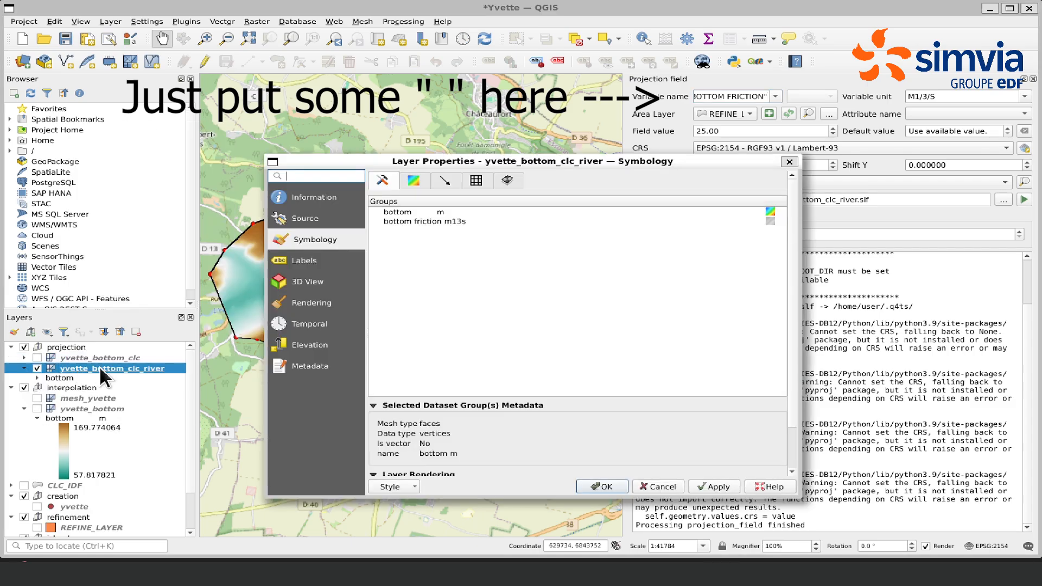
pyautogui.click(717, 488)
pyautogui.click(601, 486)
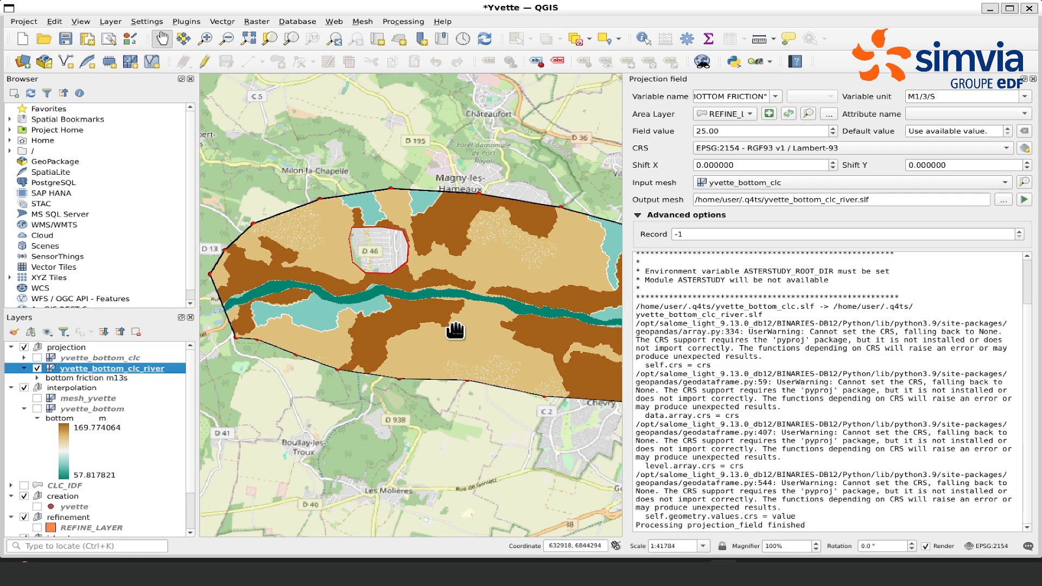
pyautogui.moveTo(461, 332); pyautogui.dragTo(359, 323)
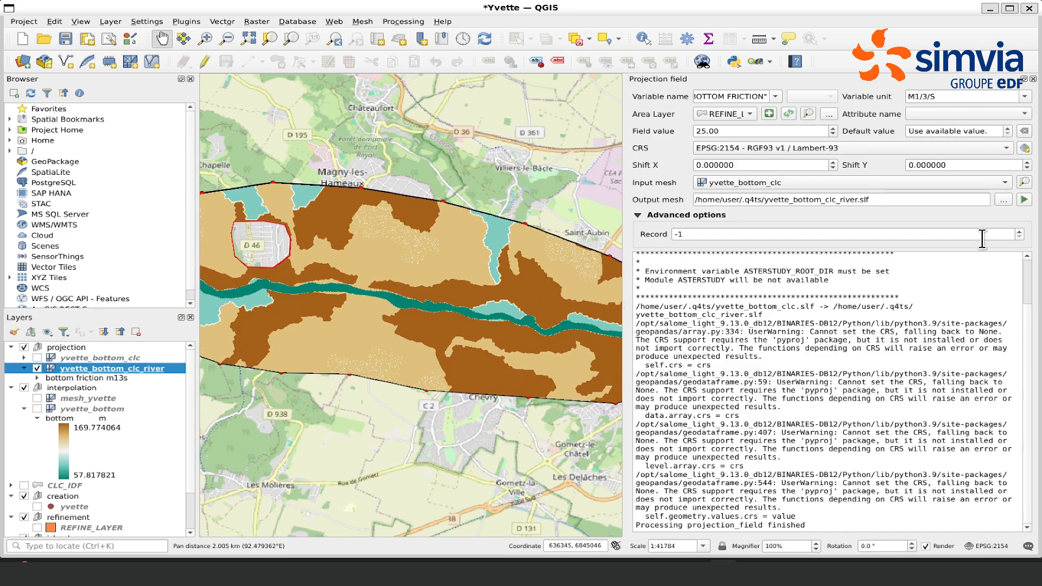
# Close the field projection tool and move yvette_bottom_clc_river above yvette_bottom_clc, collapsing the yvette_bottom legend
pyautogui.click(1032, 78)
pyautogui.moveTo(91, 369); pyautogui.dragTo(46, 357)
pyautogui.click(24, 408)
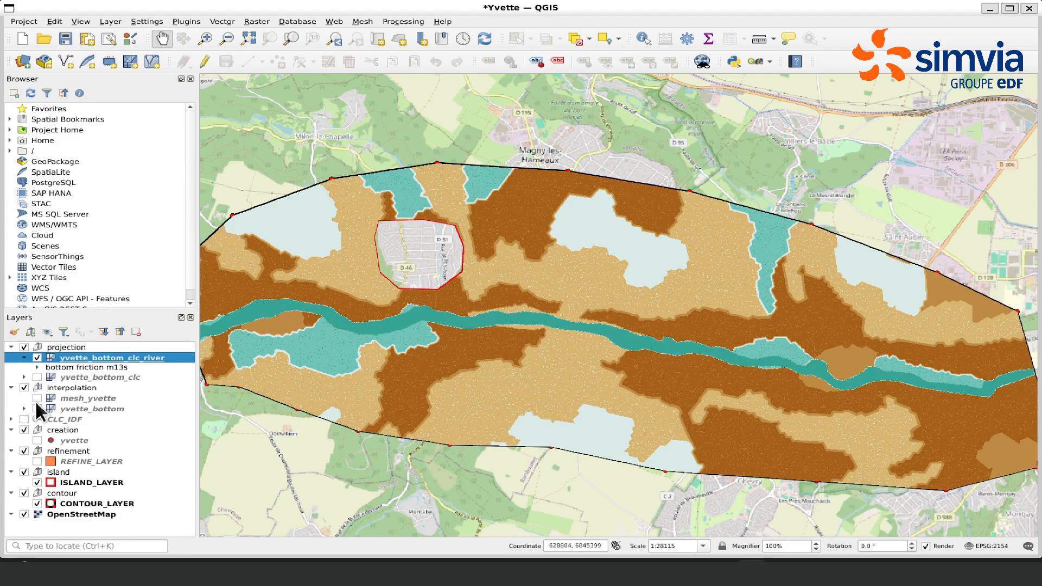
# Display the bottom dataset of yvette_bottom_clc_river instead of bottom friction and look closely at the western river reach
pyautogui.rightClick(78, 356)
pyautogui.click(90, 352)
pyautogui.click(759, 164)
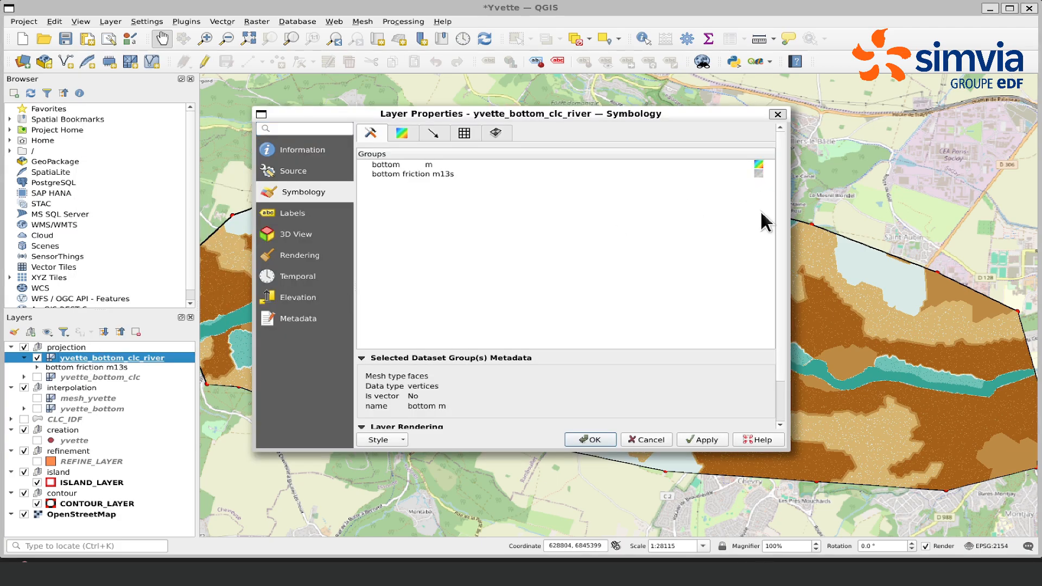
pyautogui.click(705, 438)
pyautogui.click(590, 439)
pyautogui.moveTo(269, 342); pyautogui.dragTo(532, 349)
pyautogui.scroll(2, 421, 320)
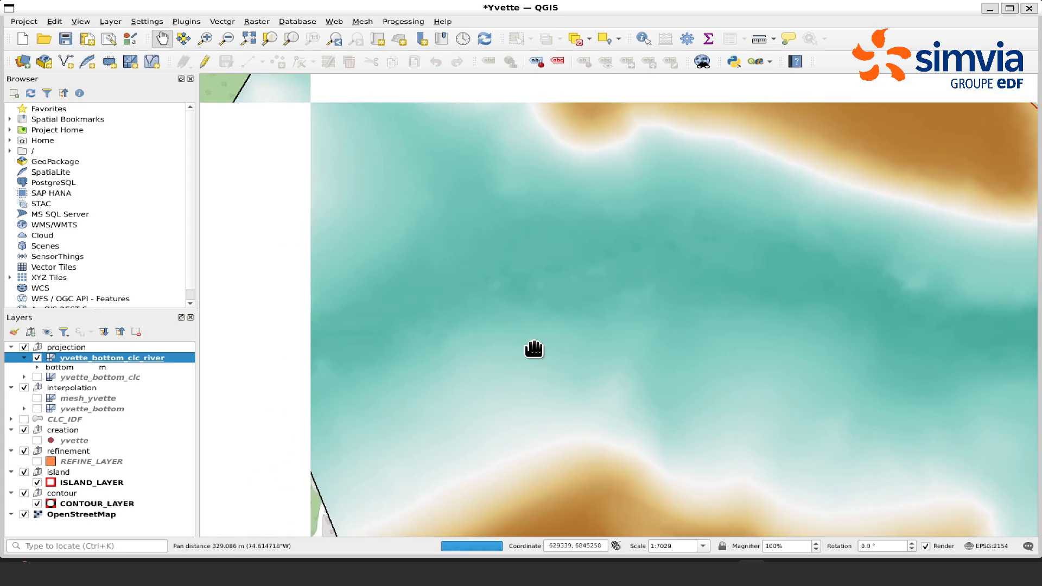
# Set the maximum of the bottom contour range on yvette_bottom_clc_river to 80 and inspect the riverbed on the map
pyautogui.rightClick(119, 357)
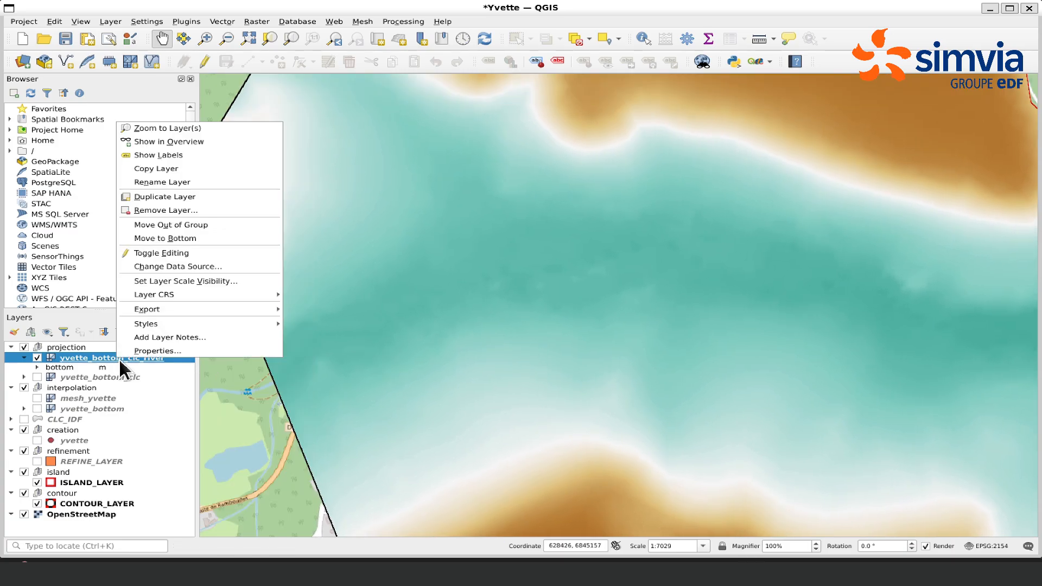
pyautogui.click(125, 353)
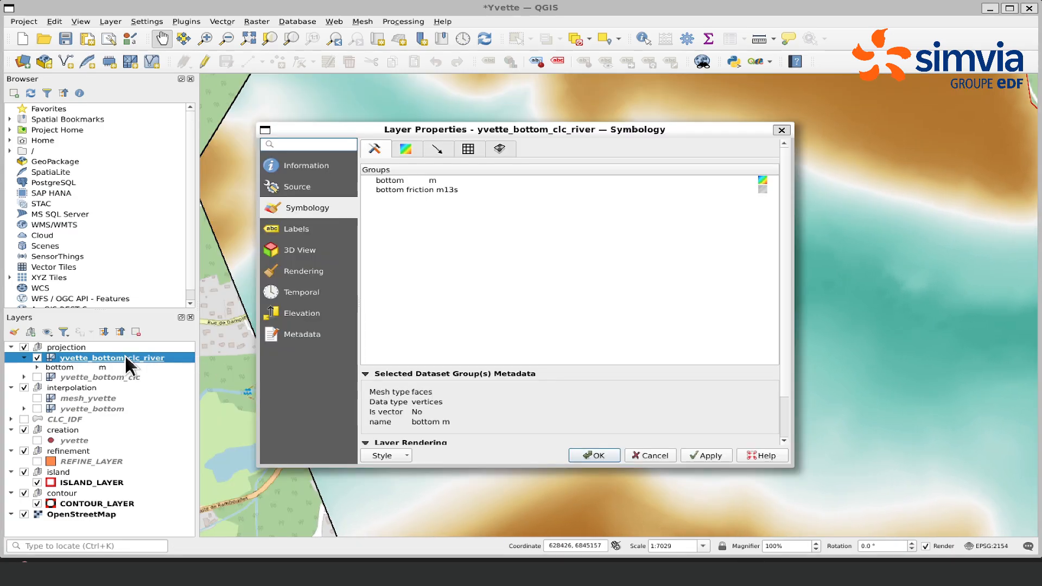
pyautogui.click(406, 151)
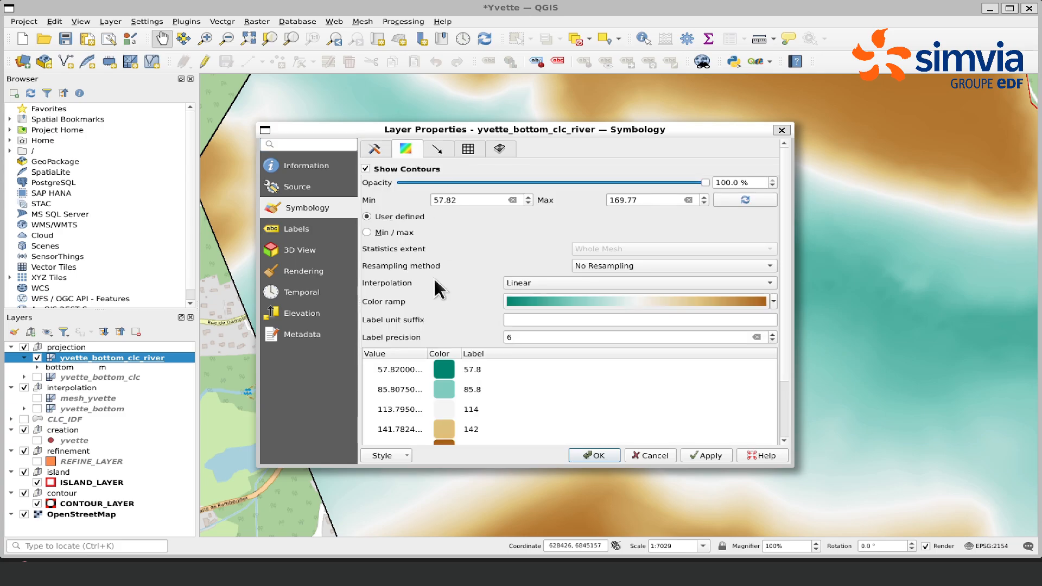
pyautogui.doubleClick(455, 200)
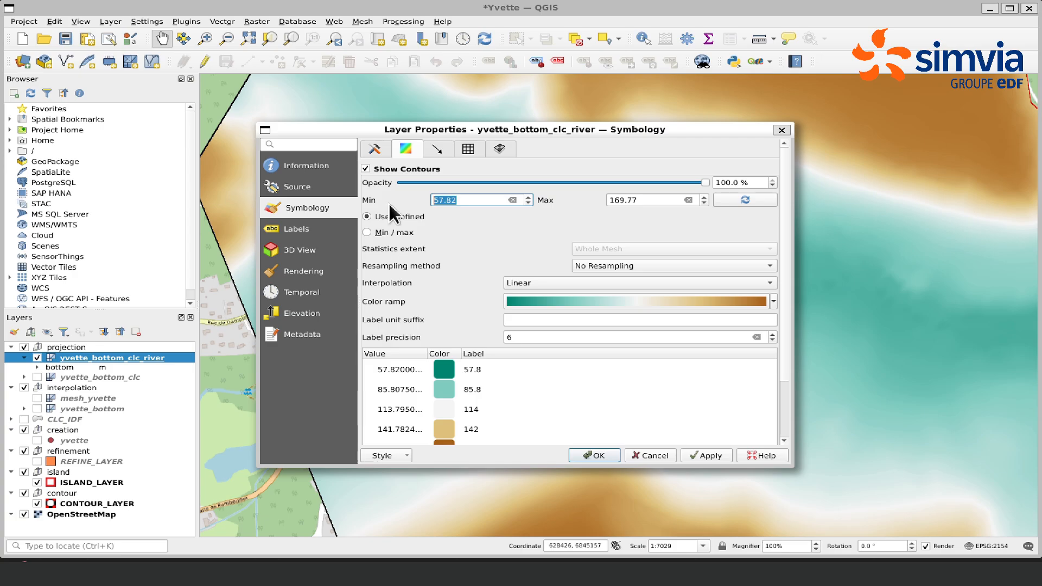
pyautogui.click(662, 205)
pyautogui.doubleClick(647, 196)
pyautogui.write('80')
pyautogui.click(693, 456)
pyautogui.moveTo(589, 129); pyautogui.dragTo(601, 423)
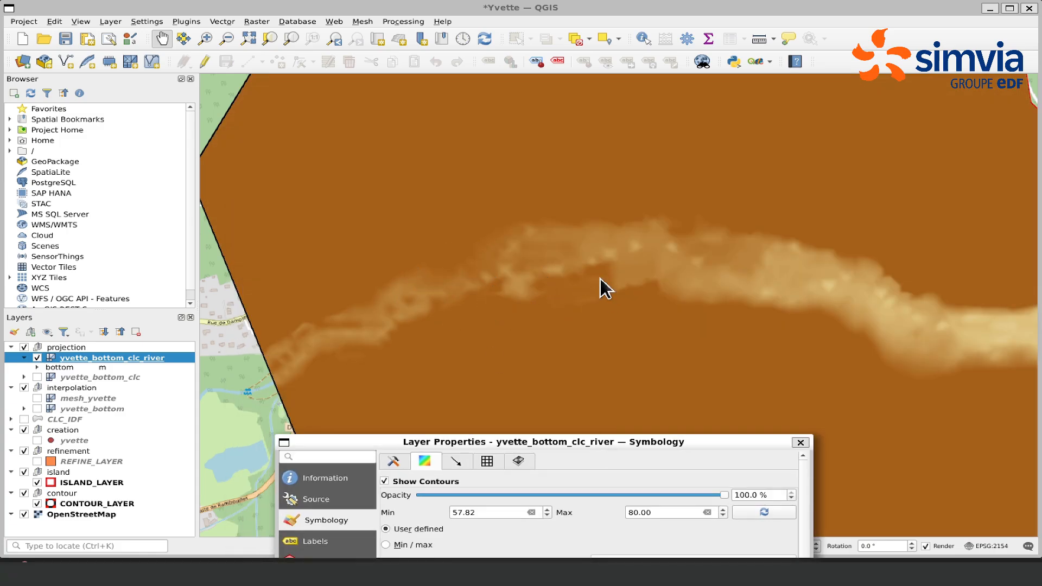
# Reload the full value range for the bottom contours of yvette_bottom_clc_river and apply it
pyautogui.moveTo(441, 441); pyautogui.dragTo(496, 93)
pyautogui.click(802, 162)
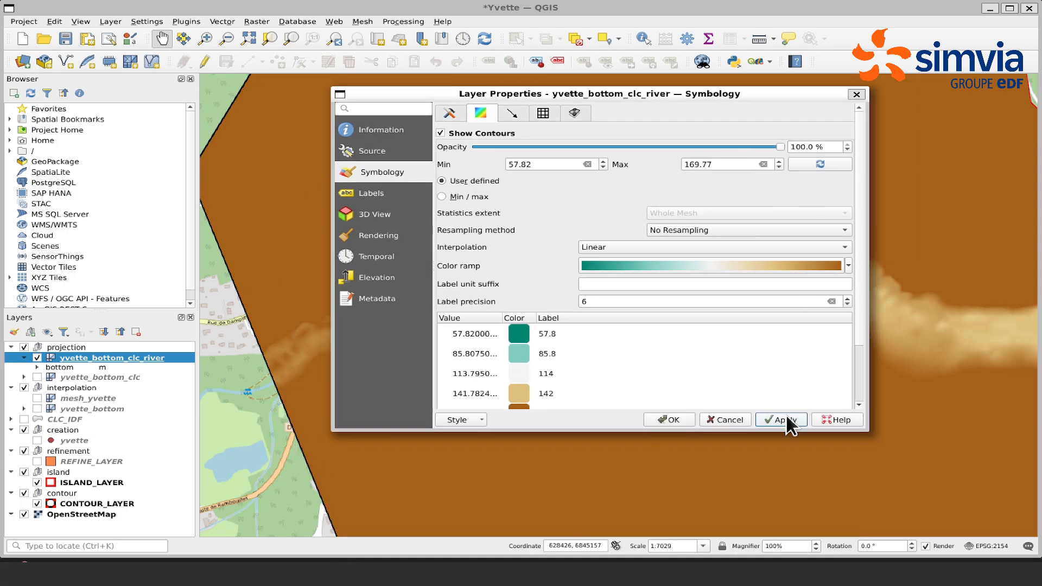
pyautogui.click(668, 419)
pyautogui.scroll(3, 767, 407)
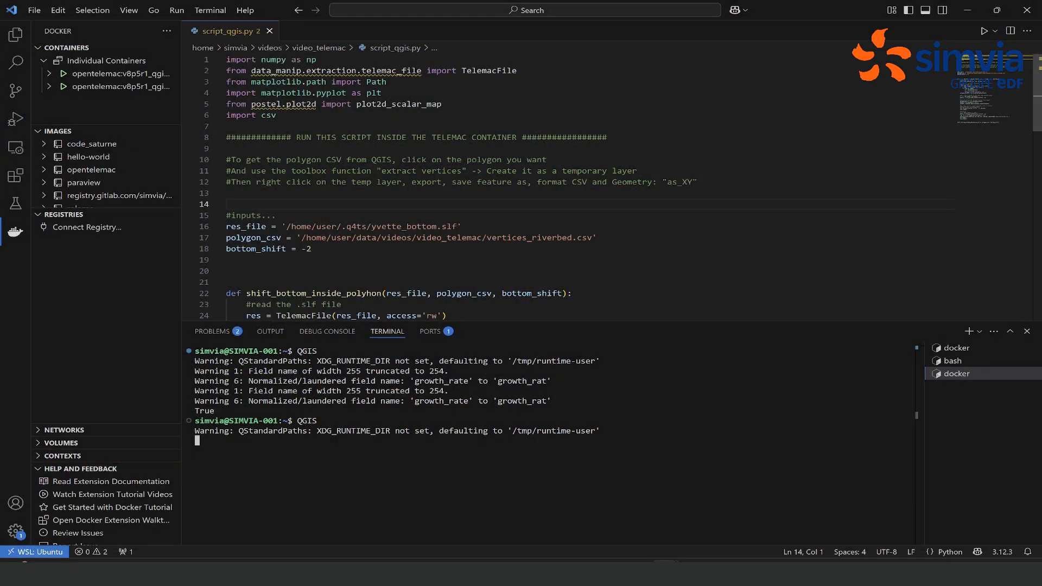
# In script_qgis.py in VS Code, change the res_file path to /home/user/.q4ts/yvette_bottom_clc_river.slf
pyautogui.click(399, 103)
pyautogui.click(226, 126)
pyautogui.moveTo(293, 137); pyautogui.dragTo(569, 138)
pyautogui.click(226, 148)
pyautogui.doubleClick(404, 226)
pyautogui.press('Right')
pyautogui.write('_clc_river')
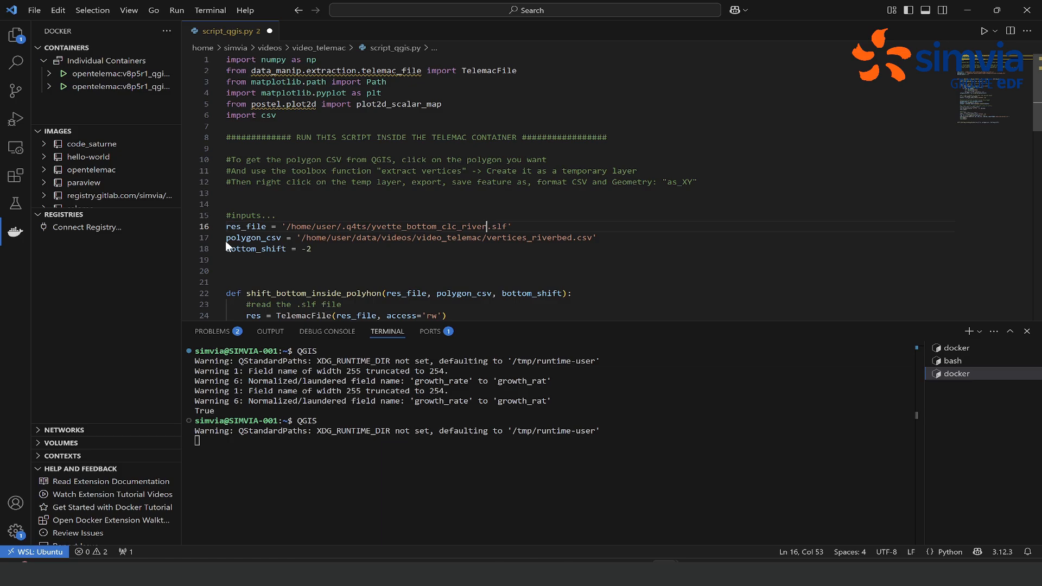
pyautogui.moveTo(225, 237); pyautogui.dragTo(427, 237)
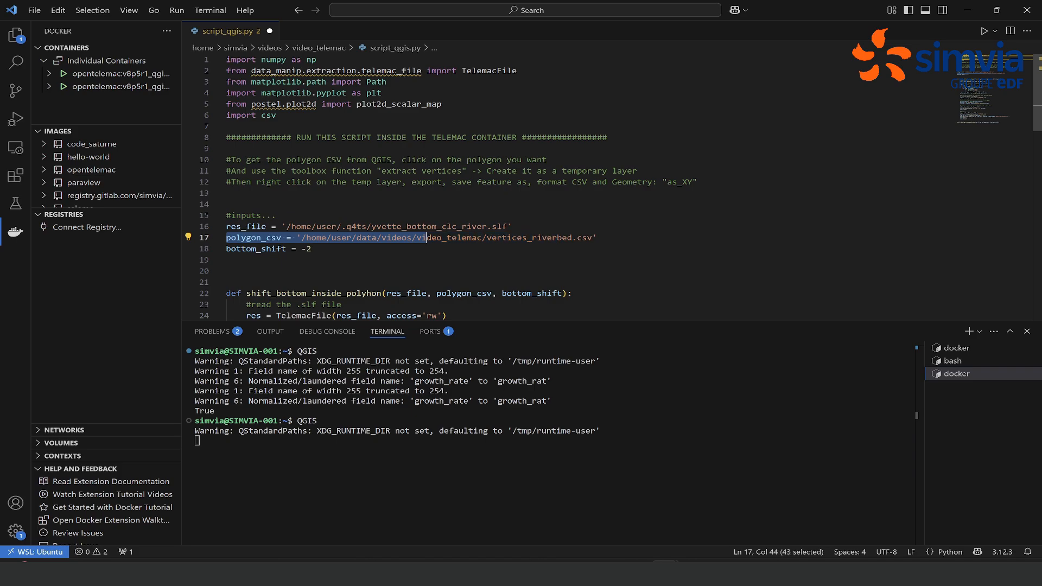
pyautogui.hotkey('ctrl', 'z')
pyautogui.write('_clc_riv')
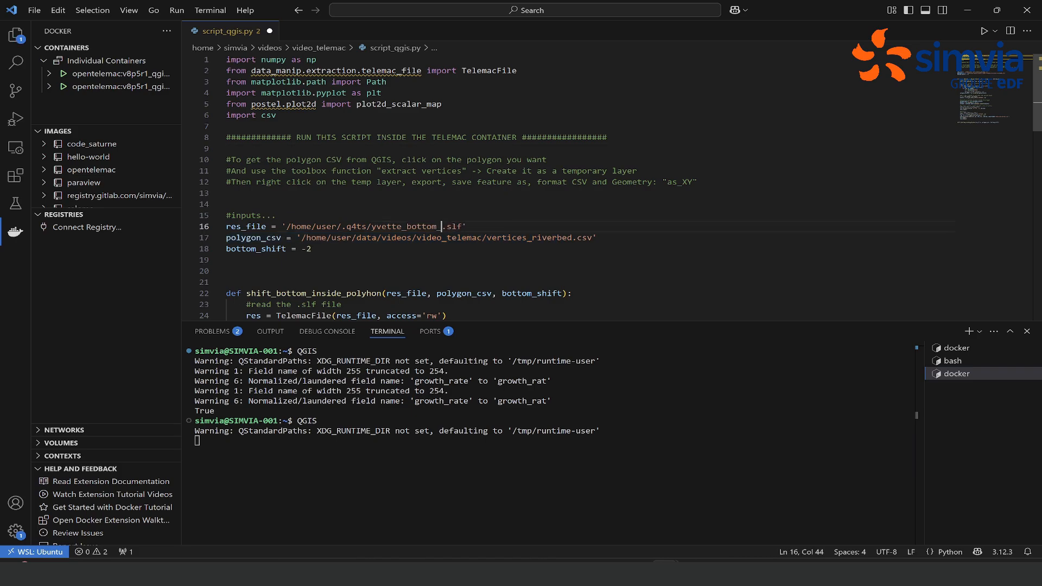
pyautogui.write('er')
# Check the polygon_csv input of the script and switch back to QGIS
pyautogui.moveTo(225, 240); pyautogui.dragTo(282, 237)
pyautogui.click(281, 238)
pyautogui.hotkey('alt', 'Tab')
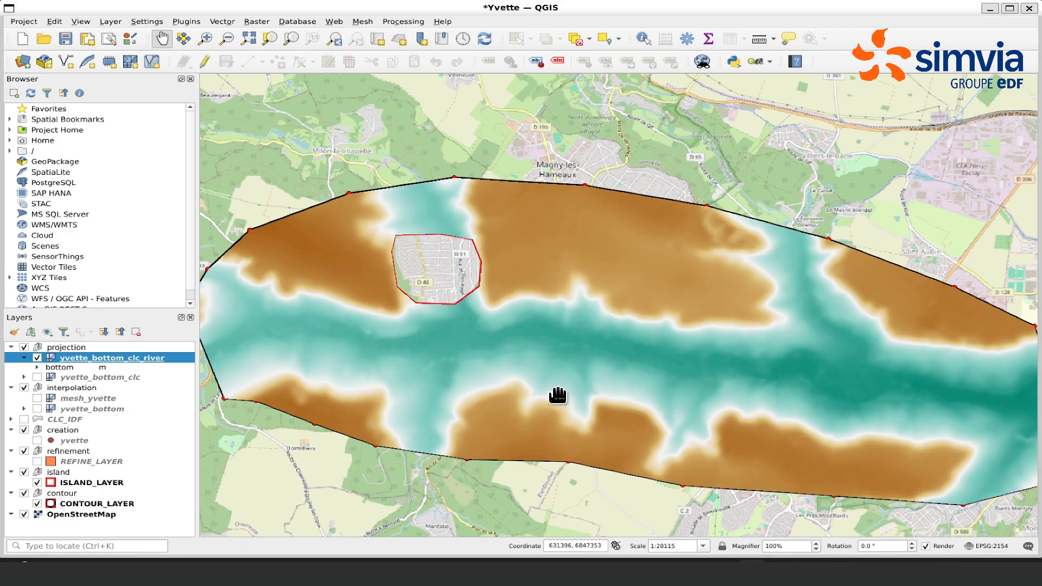
# Show REFINE_LAYER and move it into the projection group above yvette_bottom_clc_river
pyautogui.click(38, 462)
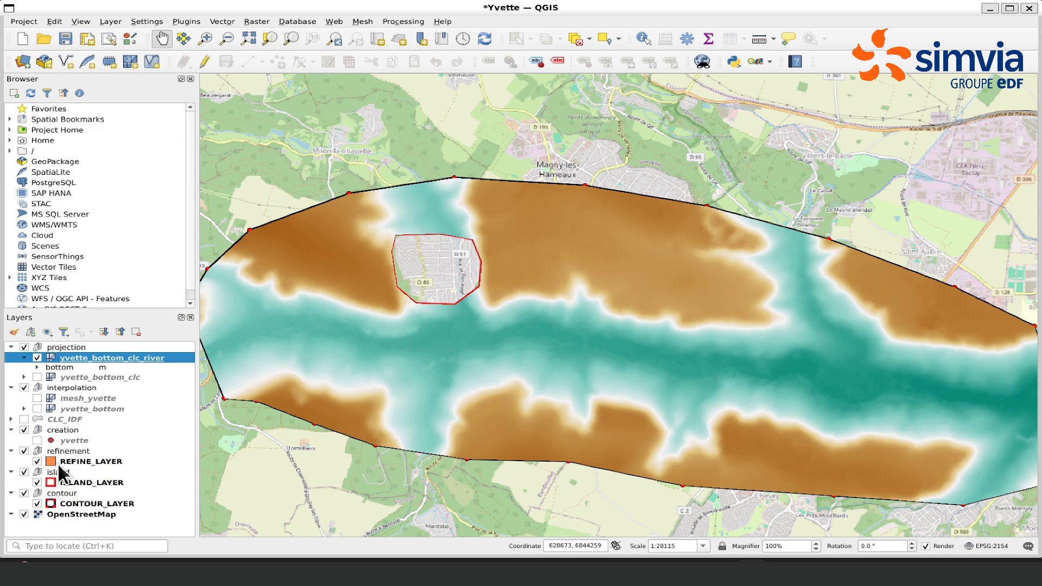
pyautogui.click(60, 465)
pyautogui.moveTo(61, 469); pyautogui.dragTo(82, 352)
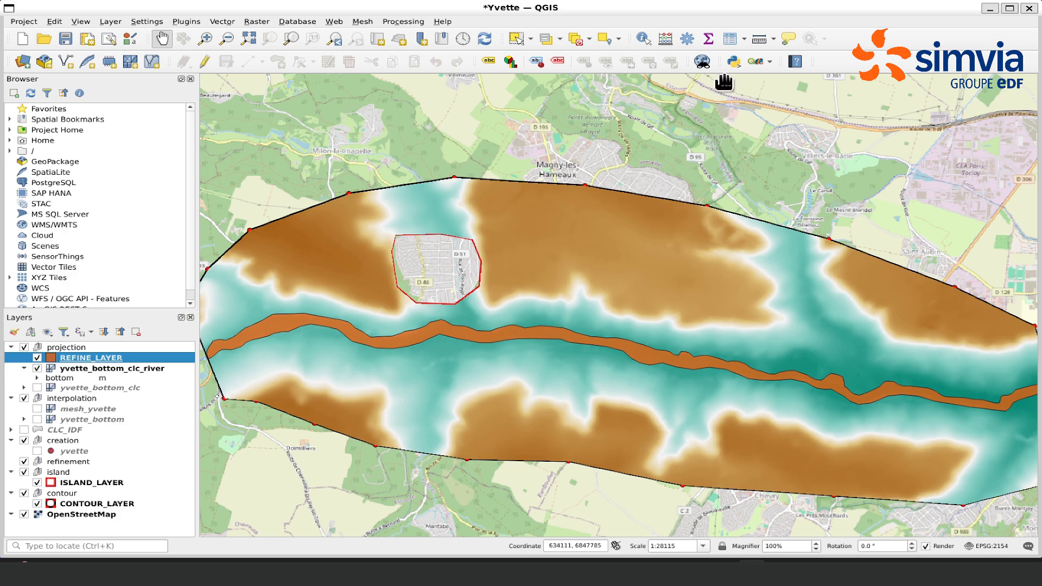
# Run the Extract vertices algorithm on REFINE_LAYER with a temporary output layer
pyautogui.click(686, 39)
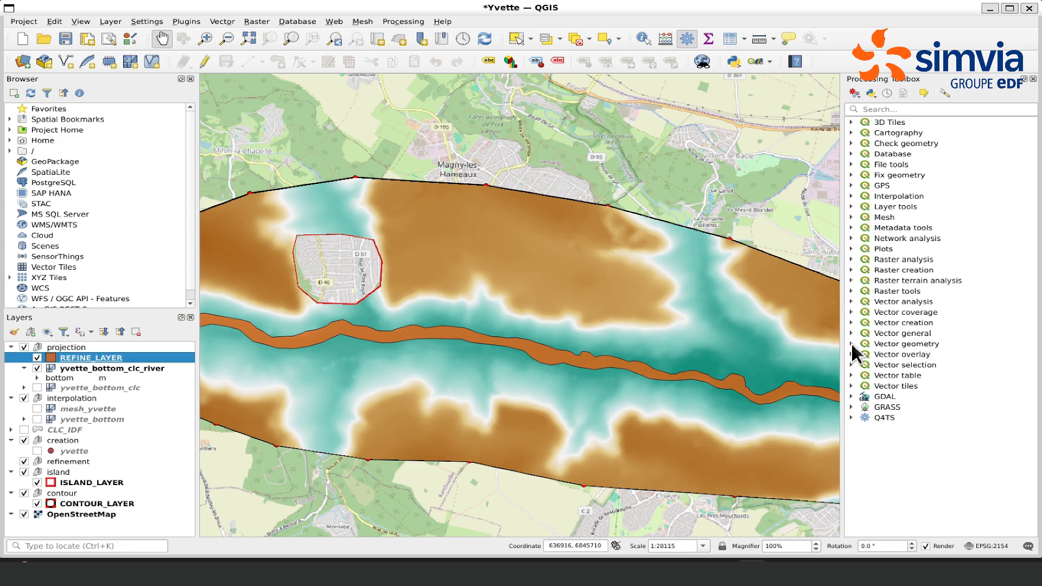
pyautogui.click(851, 343)
pyautogui.scroll(-3, 916, 344)
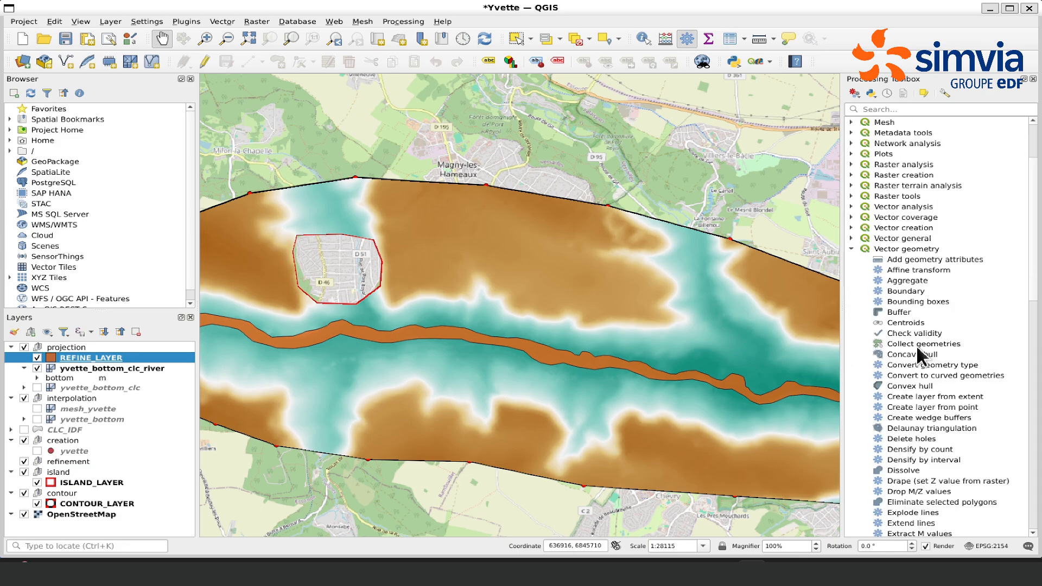
pyautogui.scroll(-2, 942, 429)
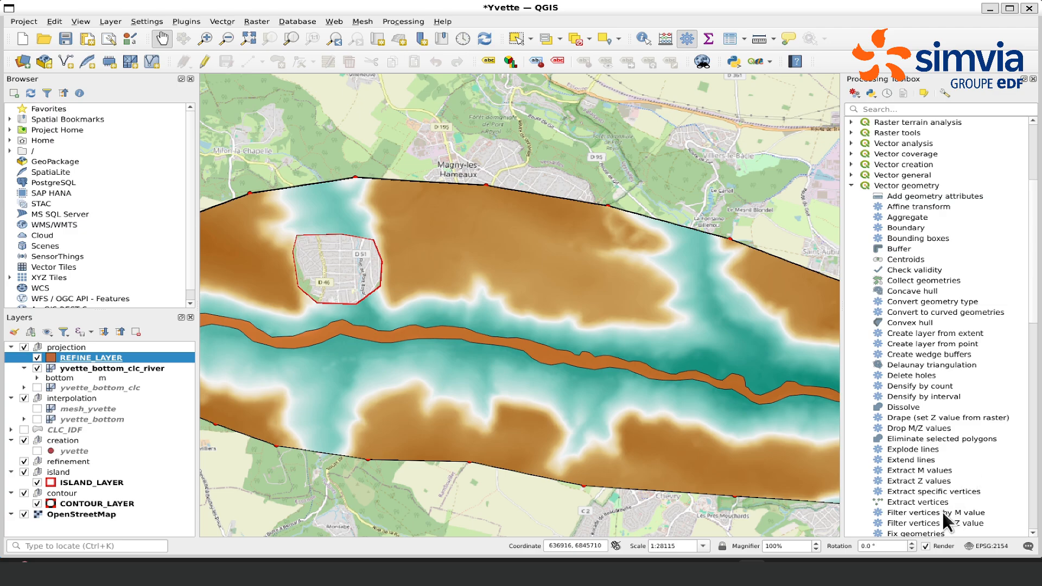
pyautogui.click(923, 500)
pyautogui.doubleClick(922, 500)
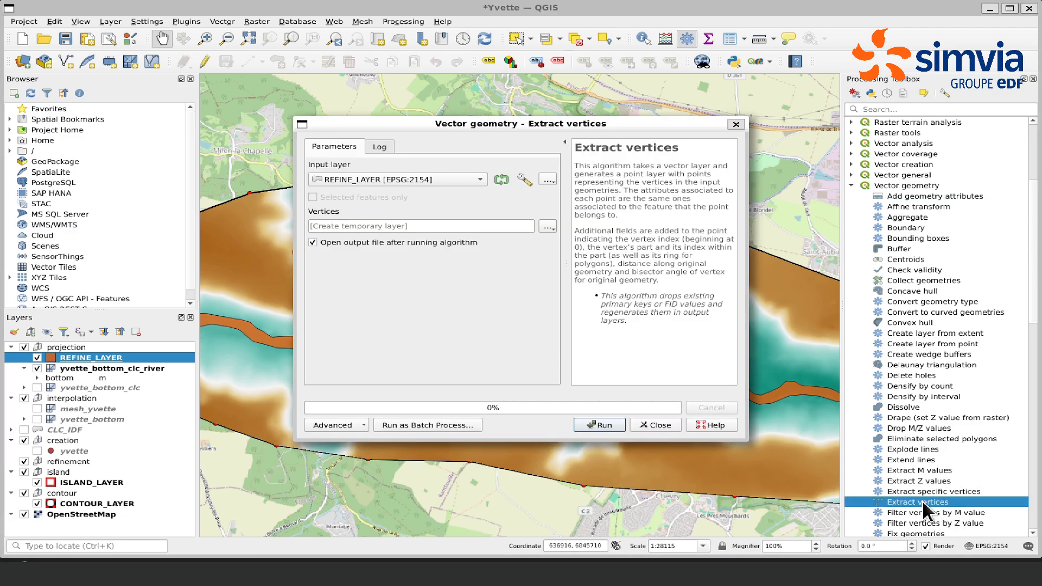
pyautogui.click(597, 425)
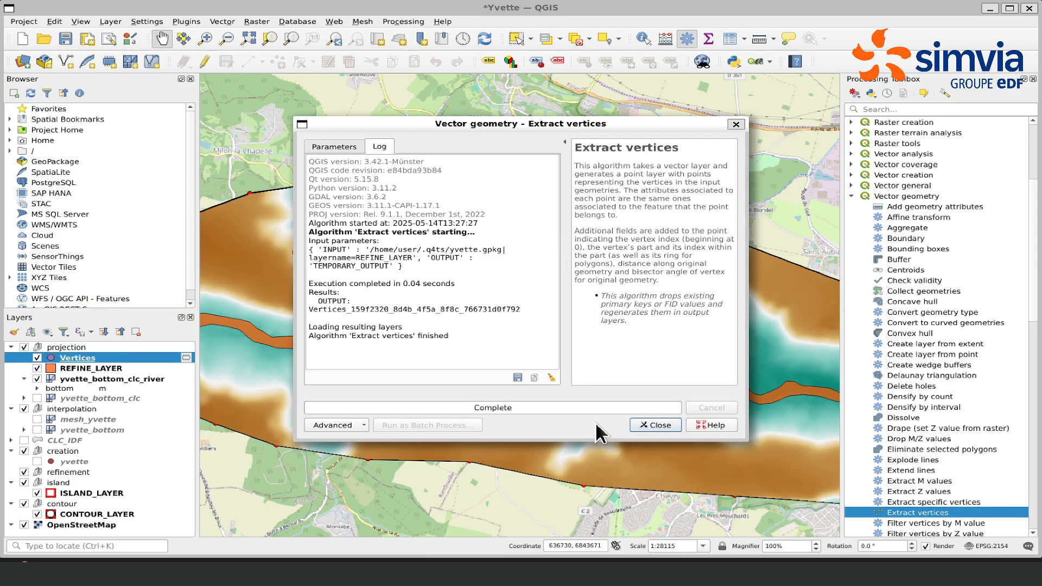
pyautogui.click(647, 429)
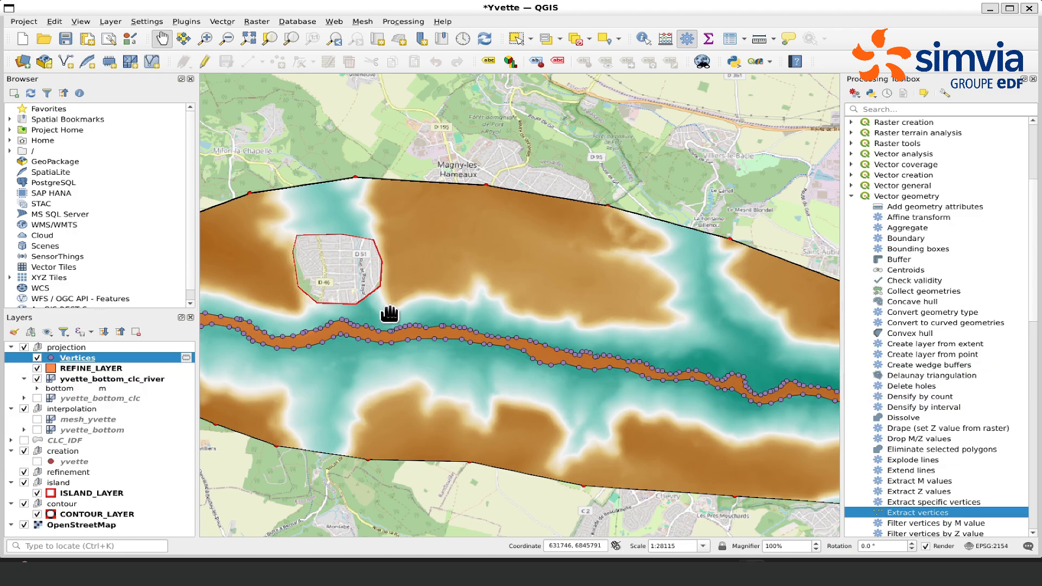
# Set up an export of the Vertices layer in Comma Separated Value format to /home/user/data/videos/video_telemac/polygon_vertices.csv
pyautogui.moveTo(387, 310); pyautogui.dragTo(423, 290)
pyautogui.rightClick(63, 362)
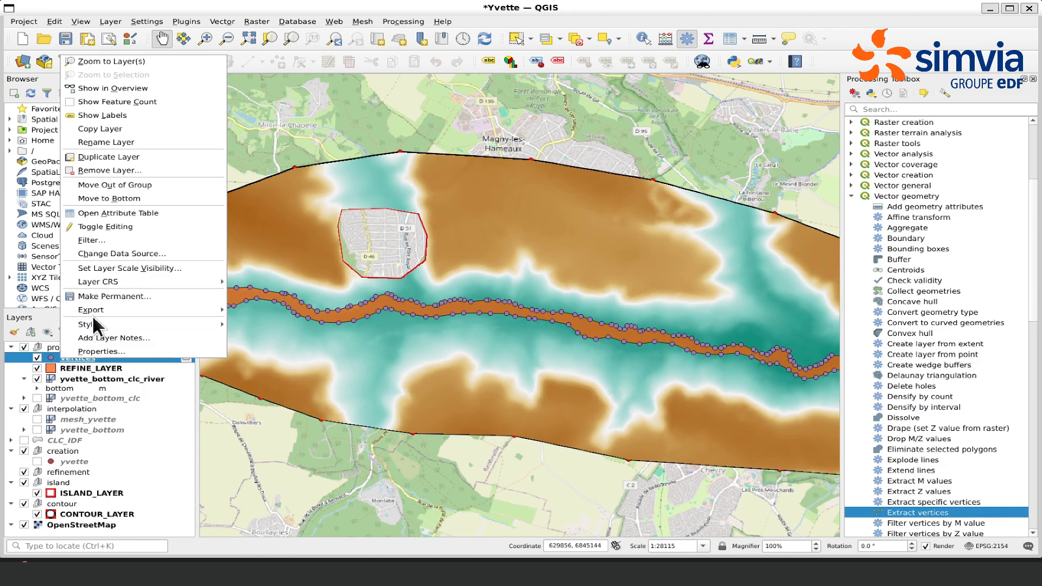
pyautogui.moveTo(93, 311)
pyautogui.click(242, 311)
pyautogui.click(510, 116)
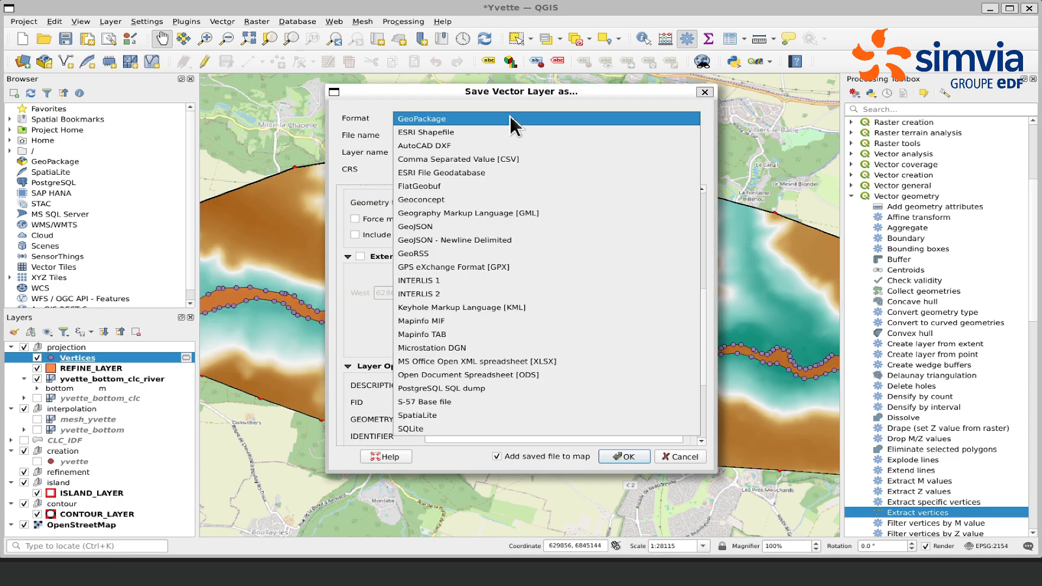
pyautogui.click(503, 160)
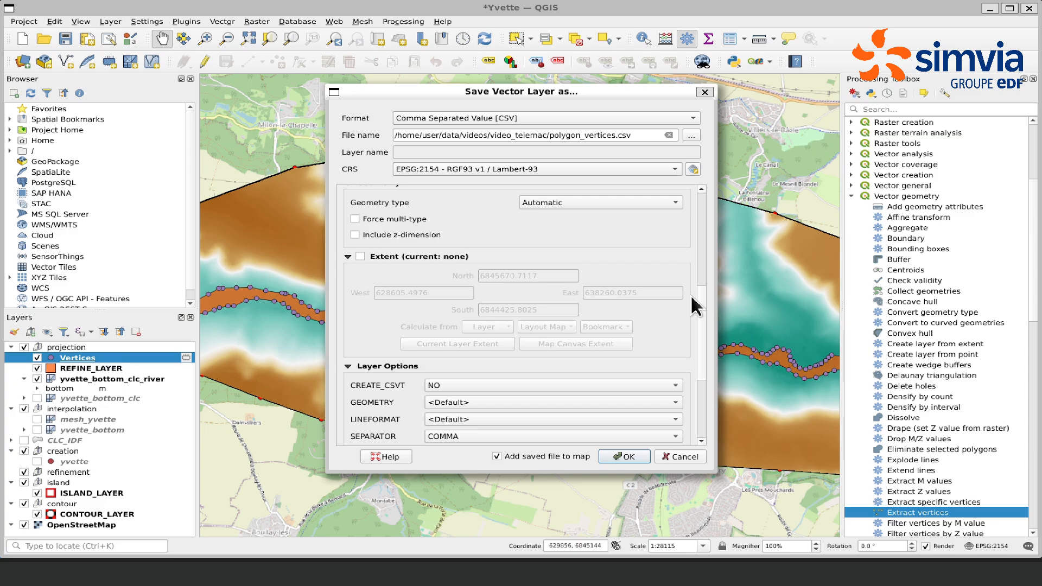
# Set the export's GEOMETRY option to AS_XY, exclude the X field, and save the CSV file
pyautogui.moveTo(700, 315); pyautogui.dragTo(701, 370)
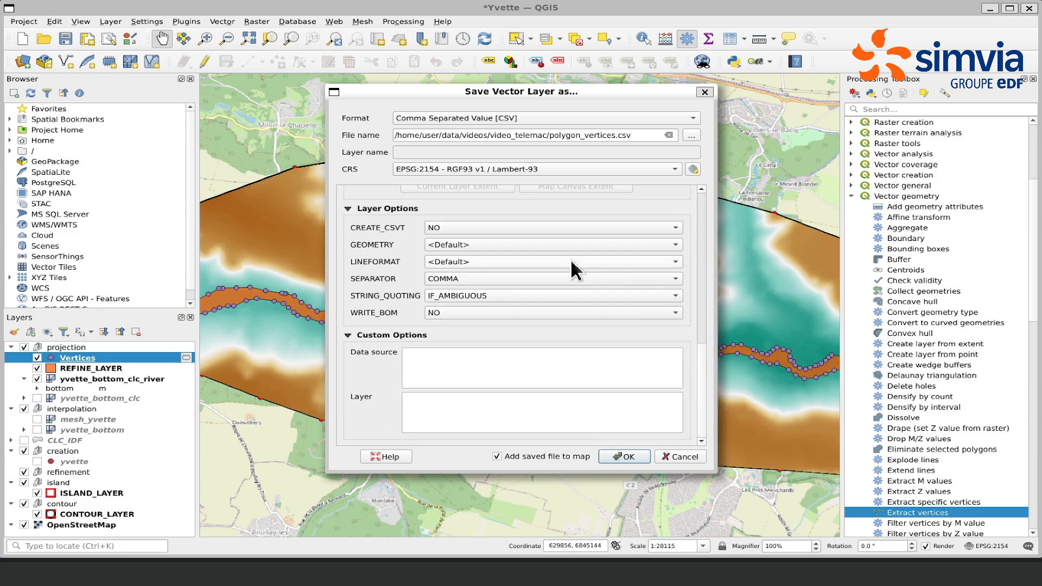
pyautogui.click(510, 244)
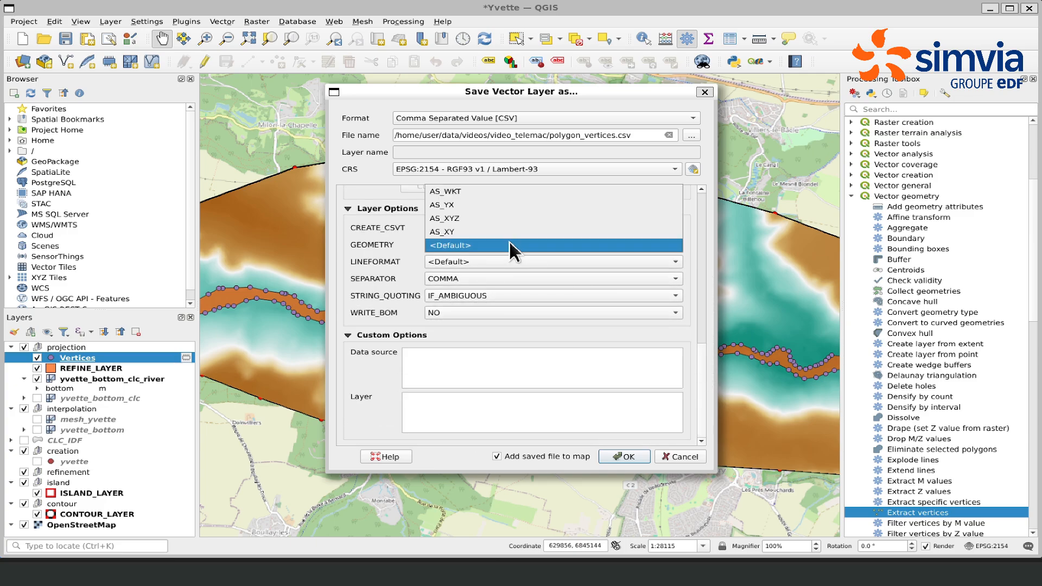
pyautogui.click(473, 229)
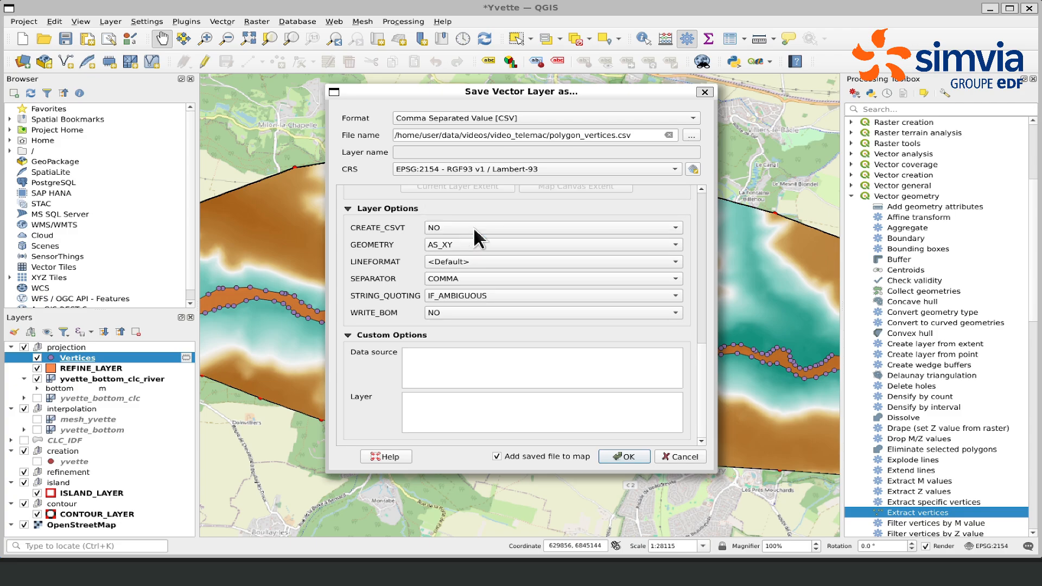
pyautogui.moveTo(702, 347); pyautogui.dragTo(687, 189)
pyautogui.click(361, 332)
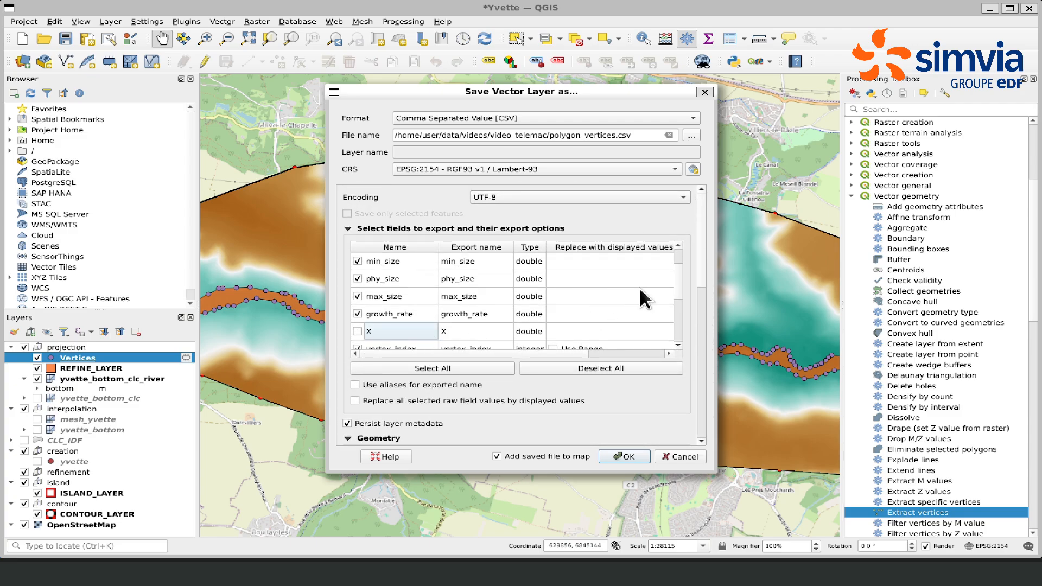
pyautogui.moveTo(701, 276); pyautogui.dragTo(691, 237)
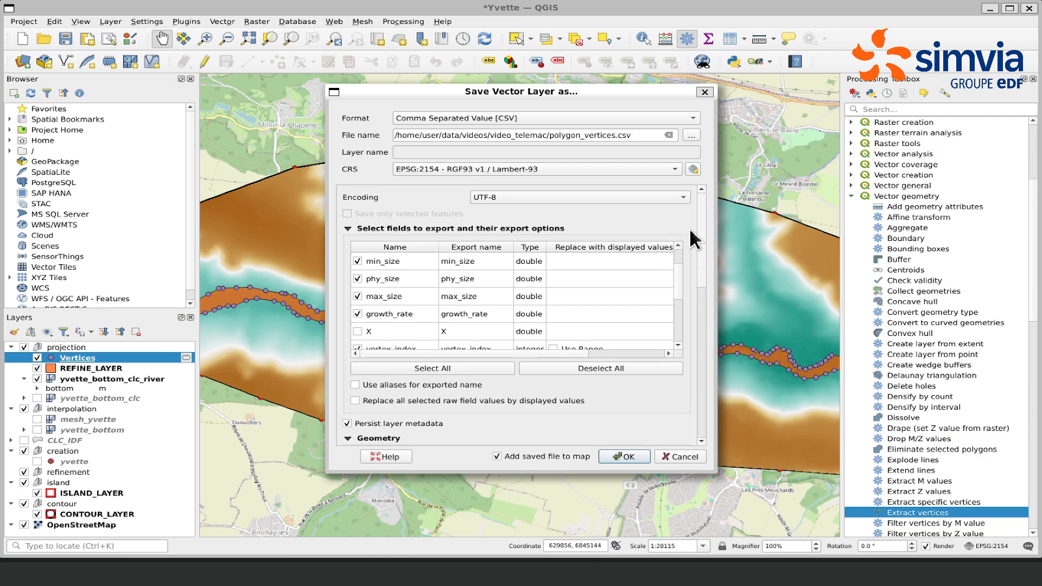
pyautogui.click(624, 456)
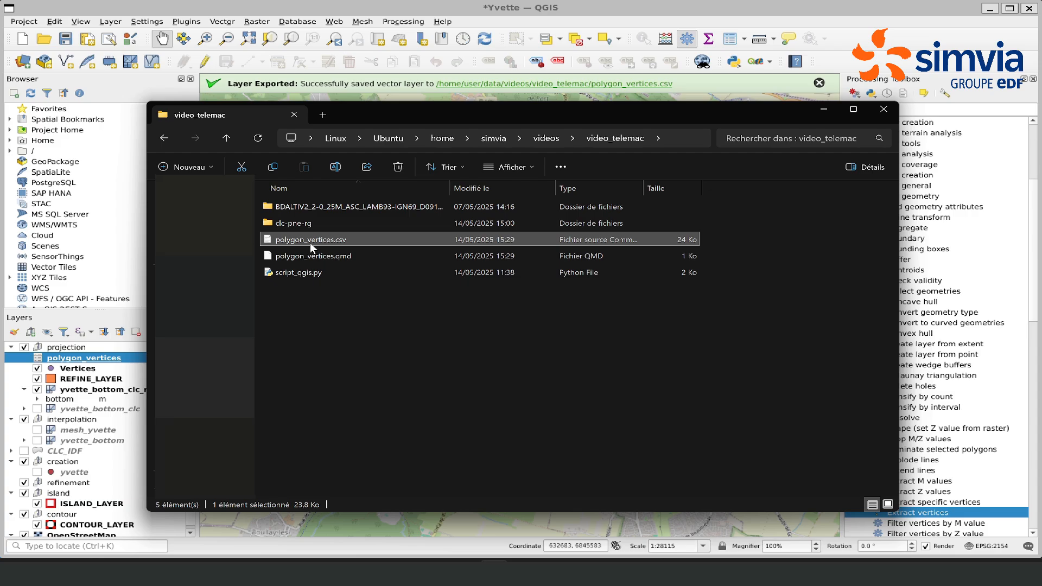
# Open the exported polygon_vertices.csv from the video_telemac folder and check its X and Y coordinate columns
pyautogui.doubleClick(311, 242)
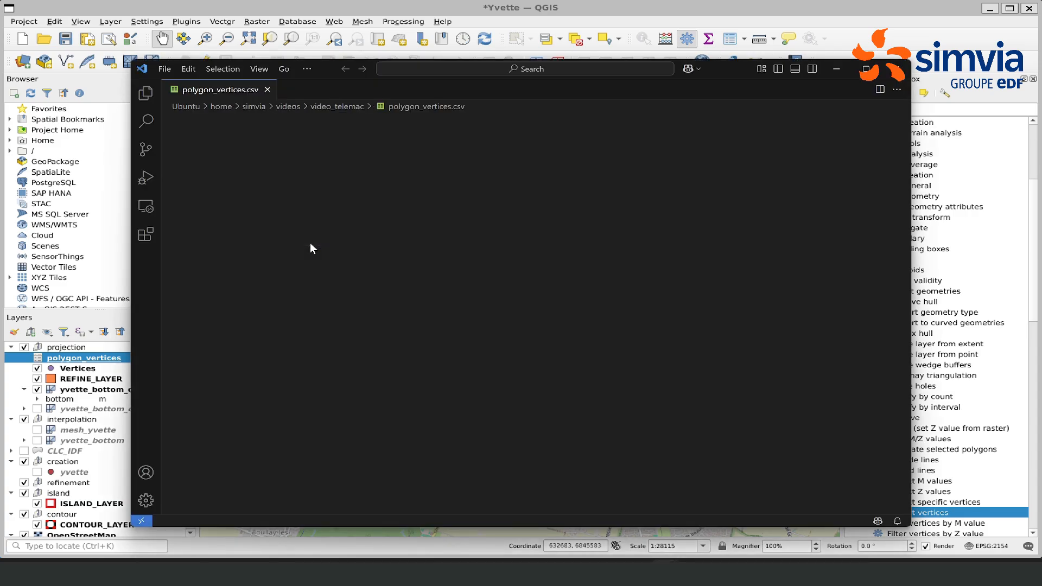
pyautogui.click(230, 167)
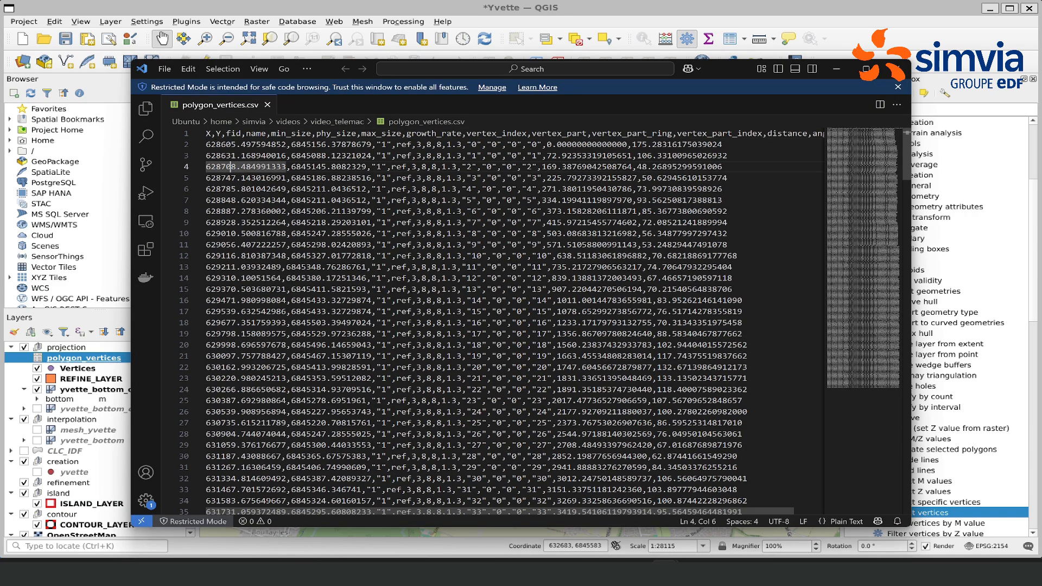
pyautogui.moveTo(221, 133); pyautogui.dragTo(206, 133)
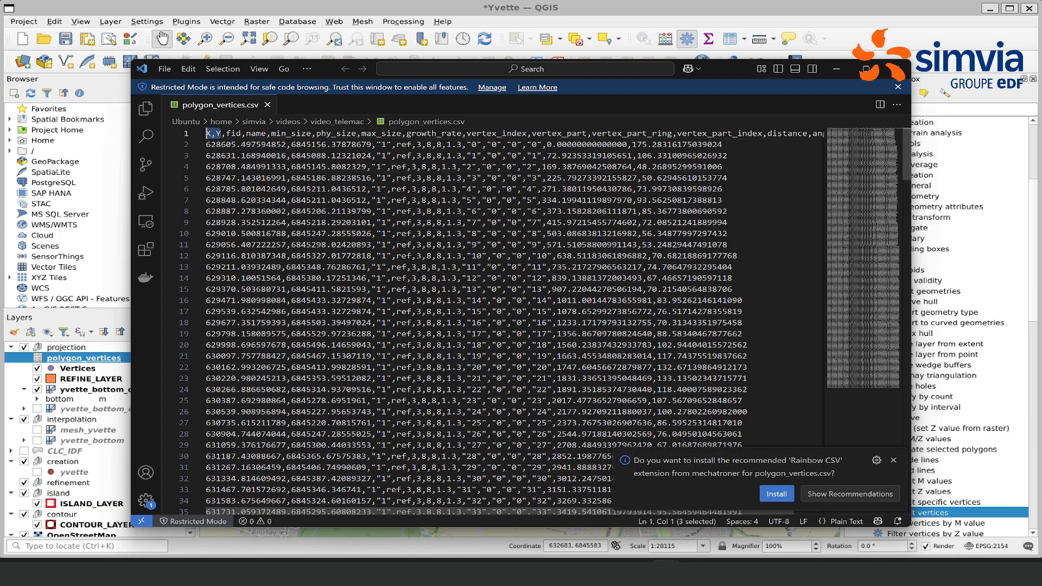
pyautogui.moveTo(206, 222); pyautogui.dragTo(286, 222)
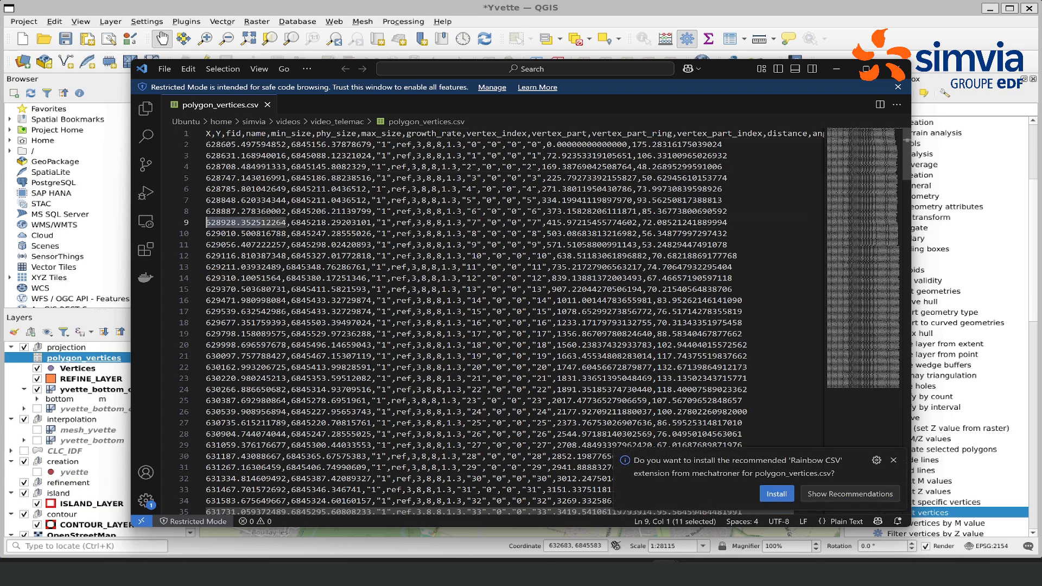
pyautogui.click(245, 200)
pyautogui.click(897, 69)
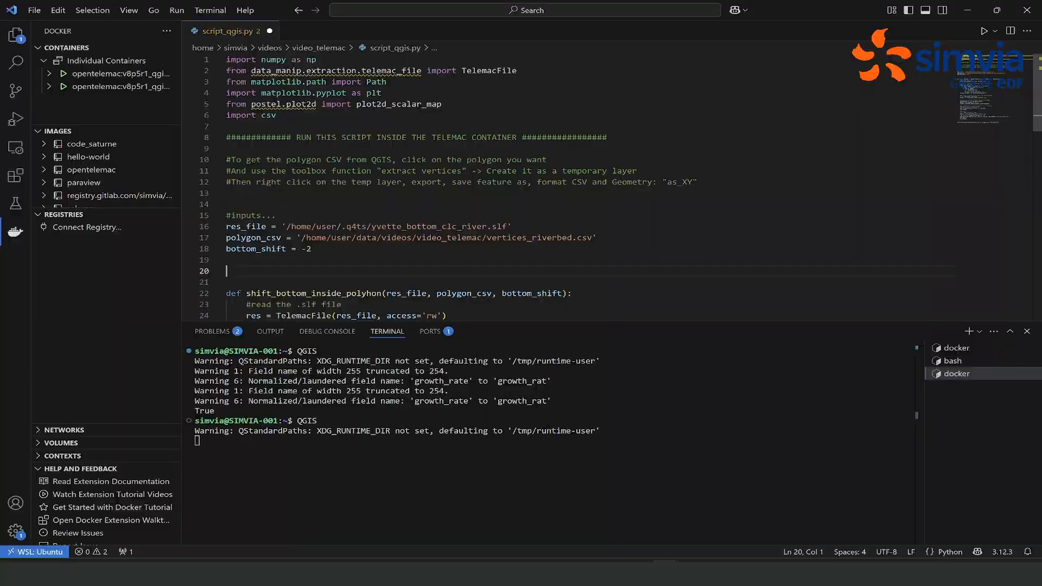
# In script_qgis.py, change the polygon_csv path to /home/user/data/videos/video_telemac/polygon_vertices.csv and save the script
pyautogui.moveTo(571, 237); pyautogui.dragTo(491, 237)
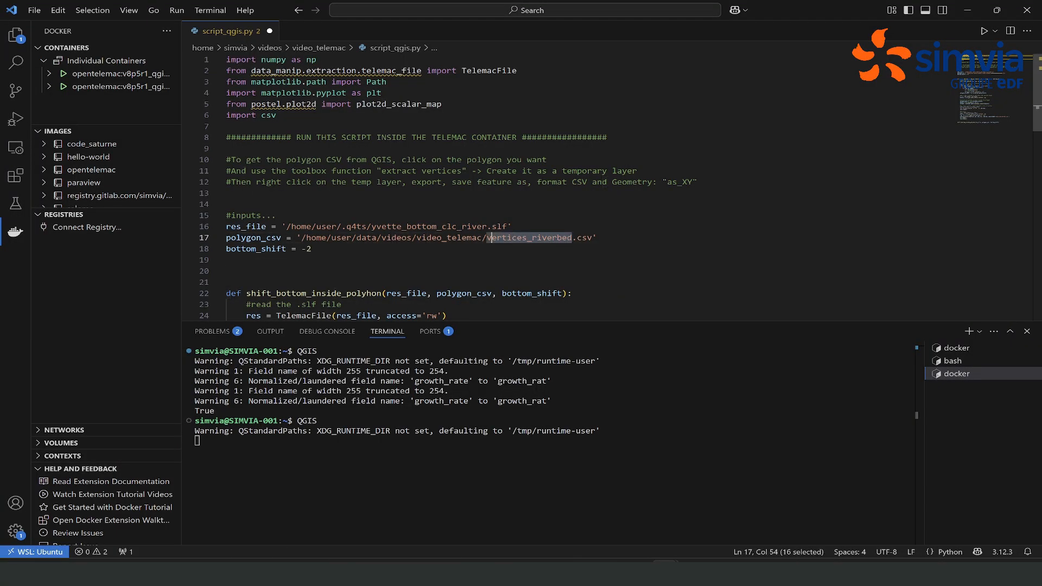
pyautogui.write('polygon_vertices.csv')
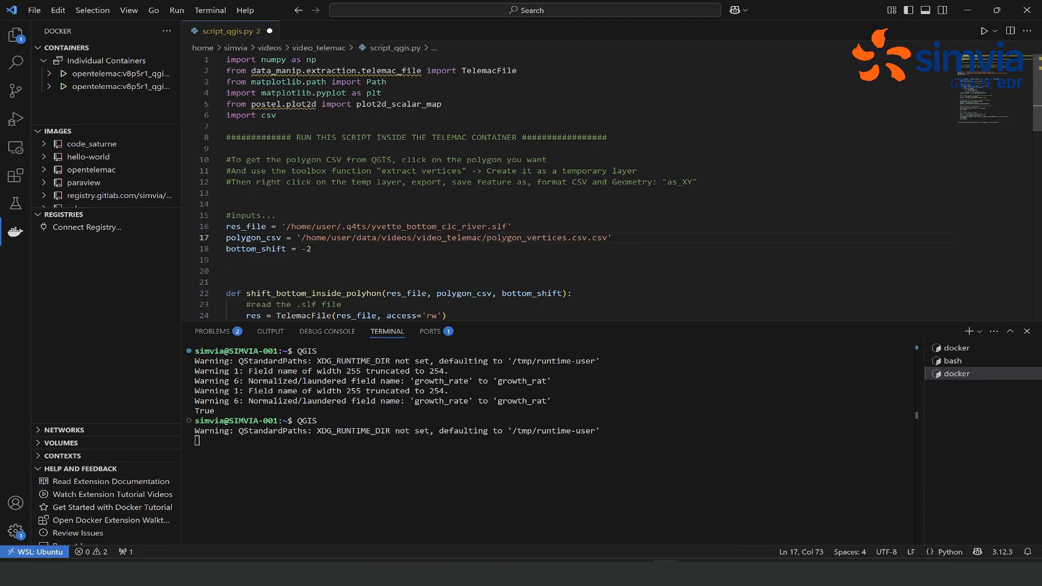
pyautogui.press('BackSpace')
pyautogui.press('BackSpace')
pyautogui.press('BackSpace')
pyautogui.press('BackSpace')
pyautogui.hotkey('ctrl', 's')
# Review the bottom_shift input and the line in script_qgis.py that adds it to the bottom of points inside the polygon
pyautogui.click(312, 249)
pyautogui.doubleClick(241, 248)
pyautogui.scroll(-5, 242, 248)
pyautogui.scroll(-4, 543, 187)
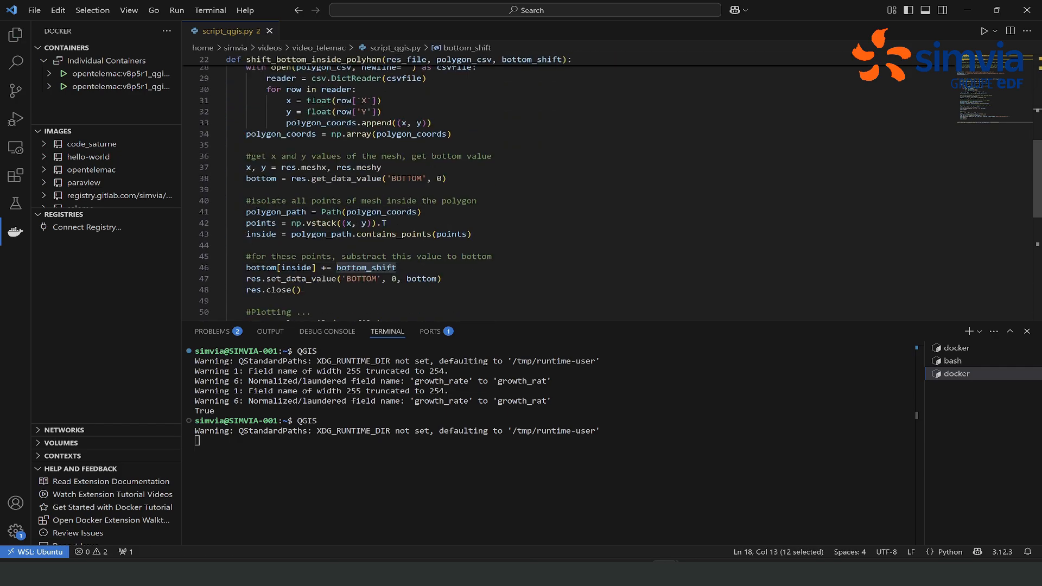
pyautogui.moveTo(247, 268); pyautogui.dragTo(397, 267)
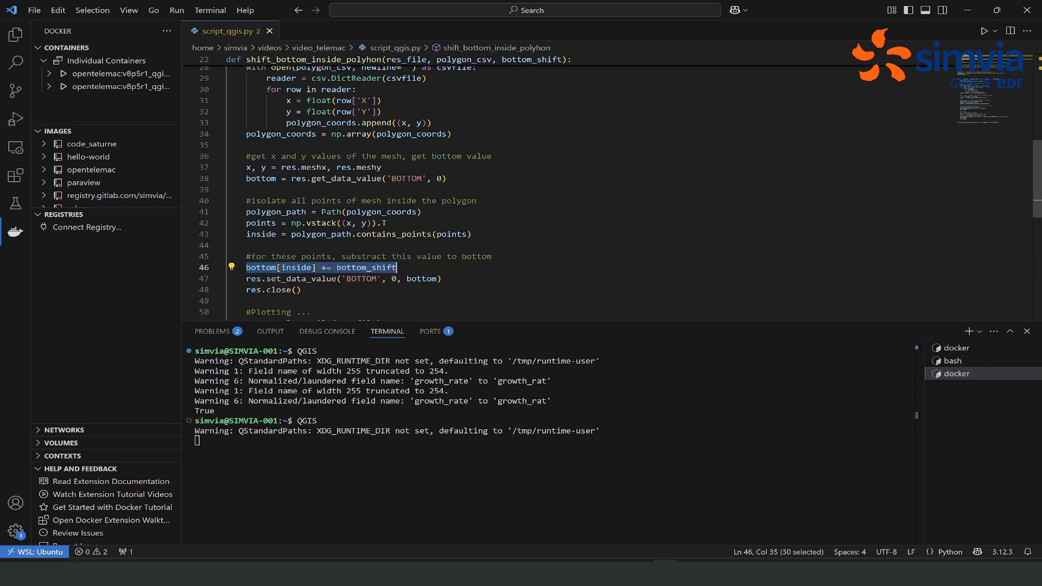
pyautogui.click(336, 267)
pyautogui.scroll(10, 337, 267)
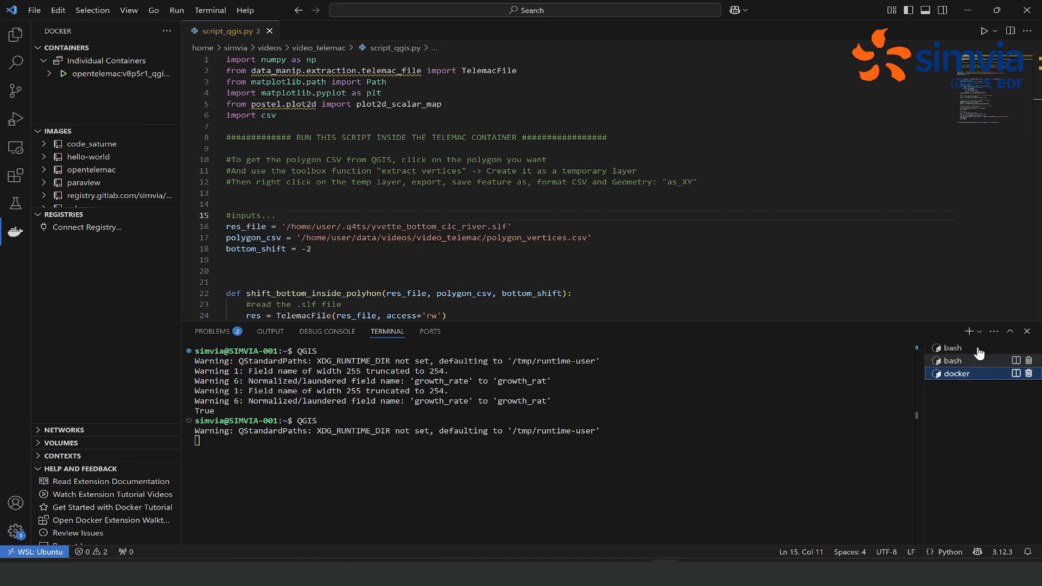
# Open a new terminal and start the TELEMAC container with the open_telemac command
pyautogui.click(969, 331)
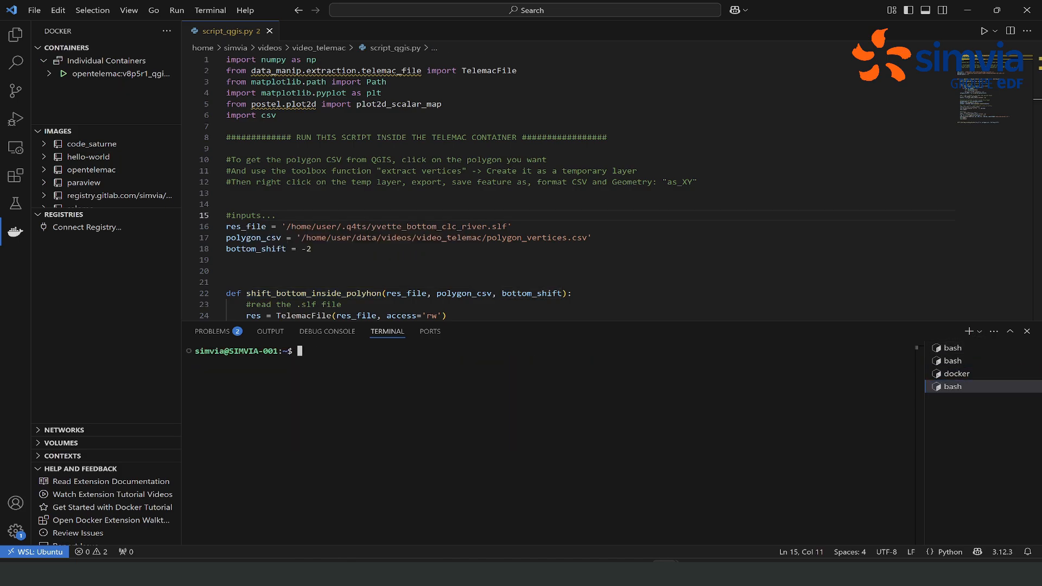
pyautogui.write('open_telemac')
pyautogui.press('Return')
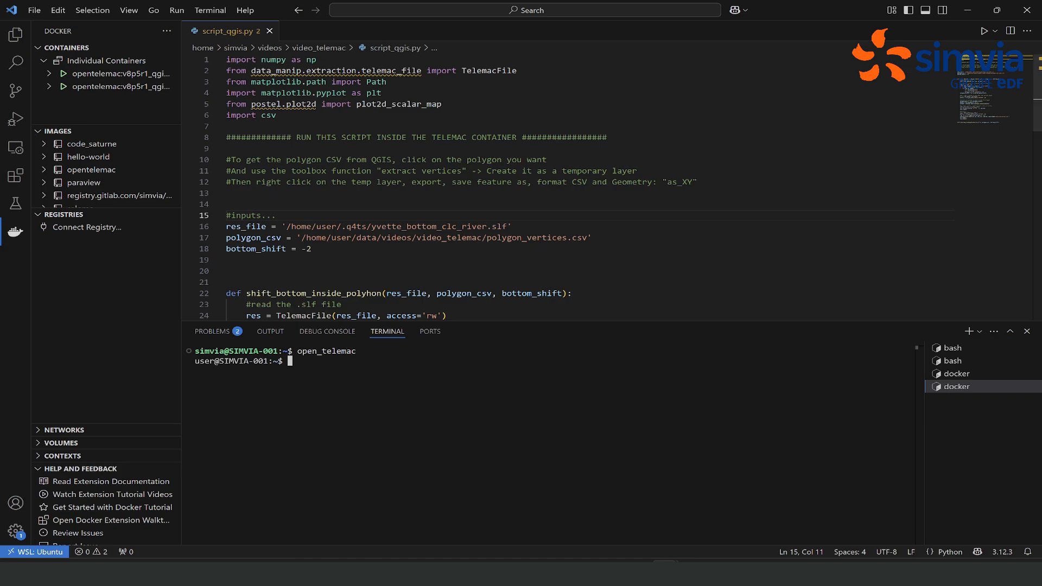
# Change the container's working directory to data/videos/video_telemac/ and list its files
pyautogui.scroll(-1, 612, 187)
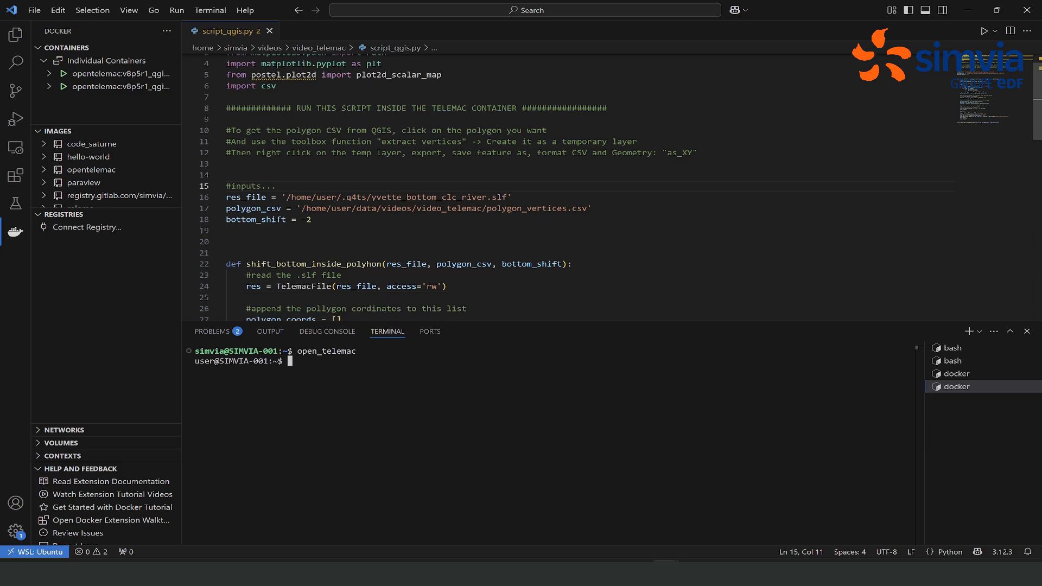
pyautogui.write('cd data/')
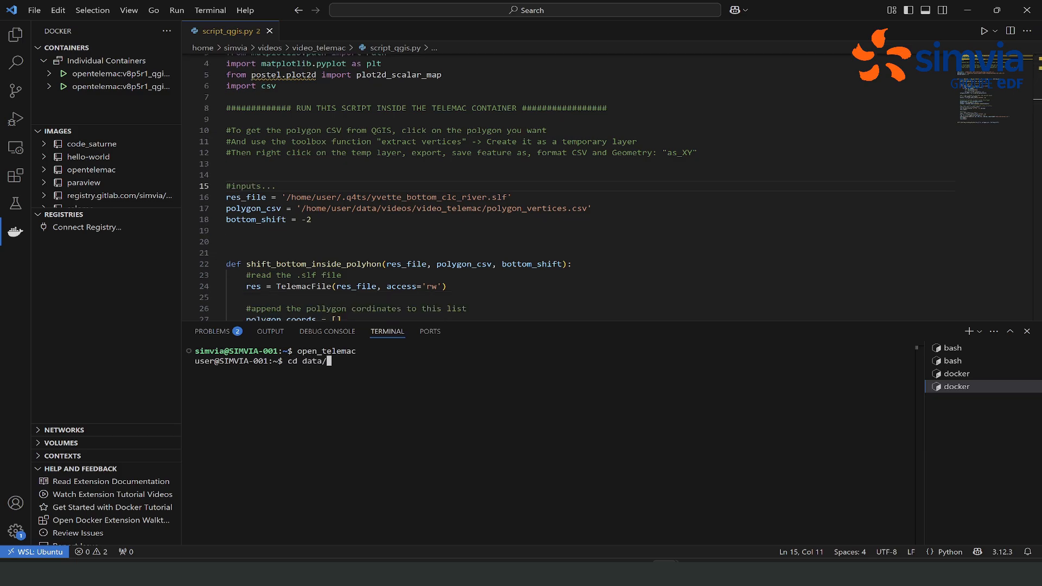
pyautogui.write('v')
pyautogui.press('Tab')
pyautogui.write('v')
pyautogui.press('Tab')
pyautogui.write('t')
pyautogui.press('Tab')
pyautogui.press('Return')
pyautogui.write('ls')
pyautogui.press('Return')
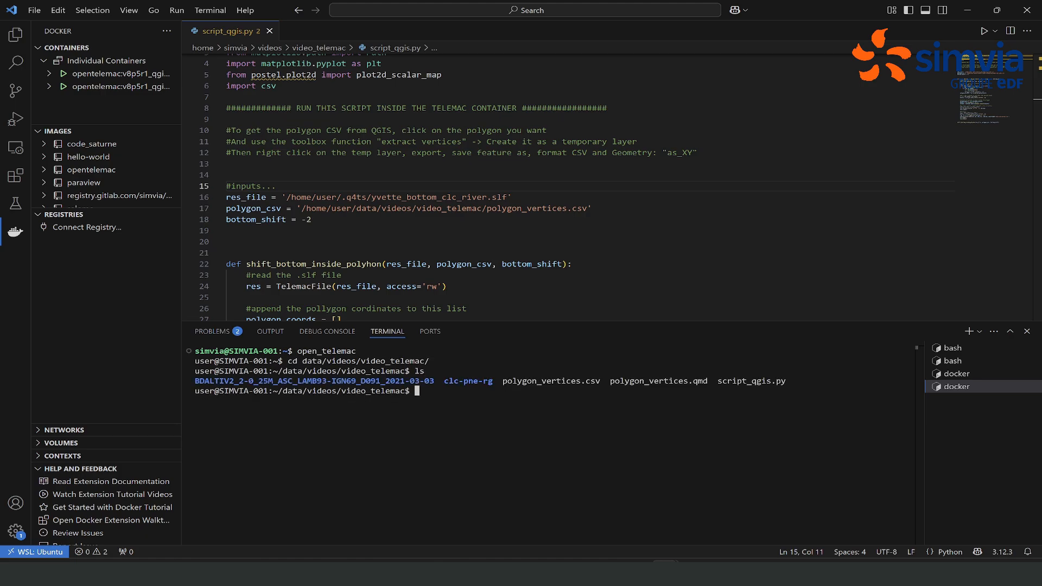
# Run script_qgis.py with python3 in the container terminal
pyautogui.write('python3 sc')
pyautogui.press('Tab')
pyautogui.press('Return')
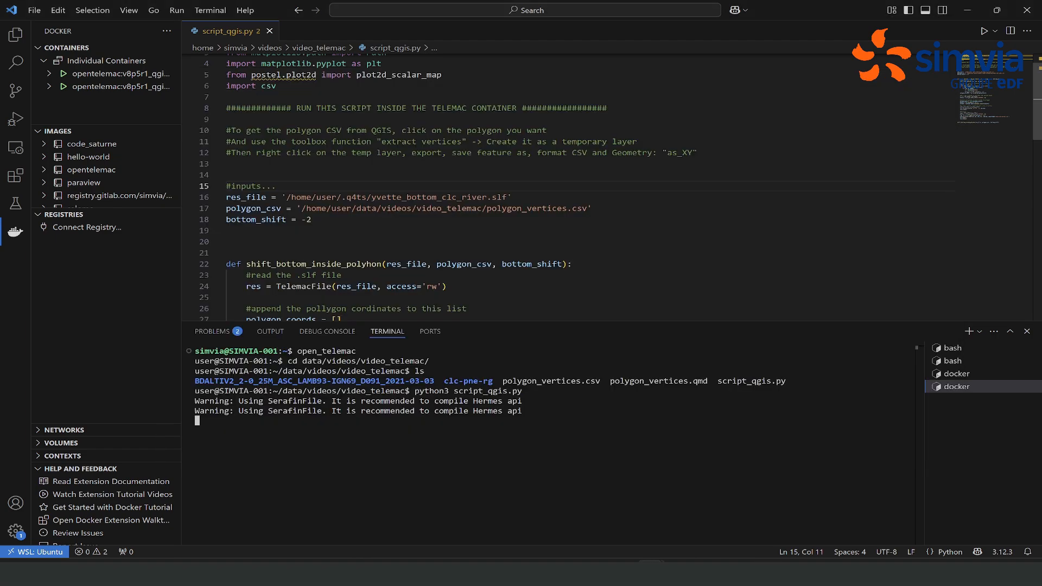
# Return to QGIS and hide the Vertices and REFINE_LAYER layers
pyautogui.click(939, 76)
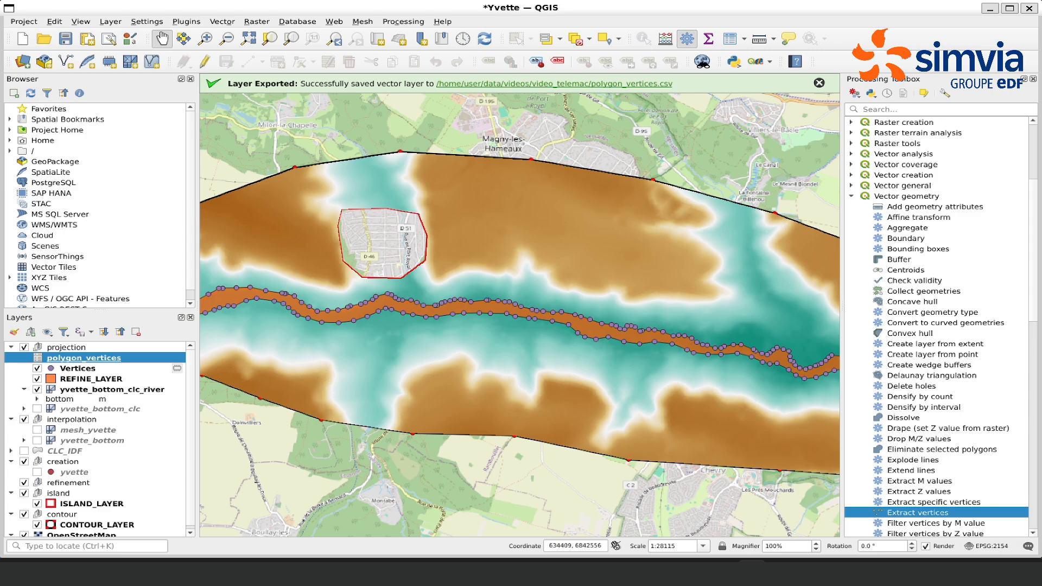
pyautogui.click(37, 369)
pyautogui.click(37, 378)
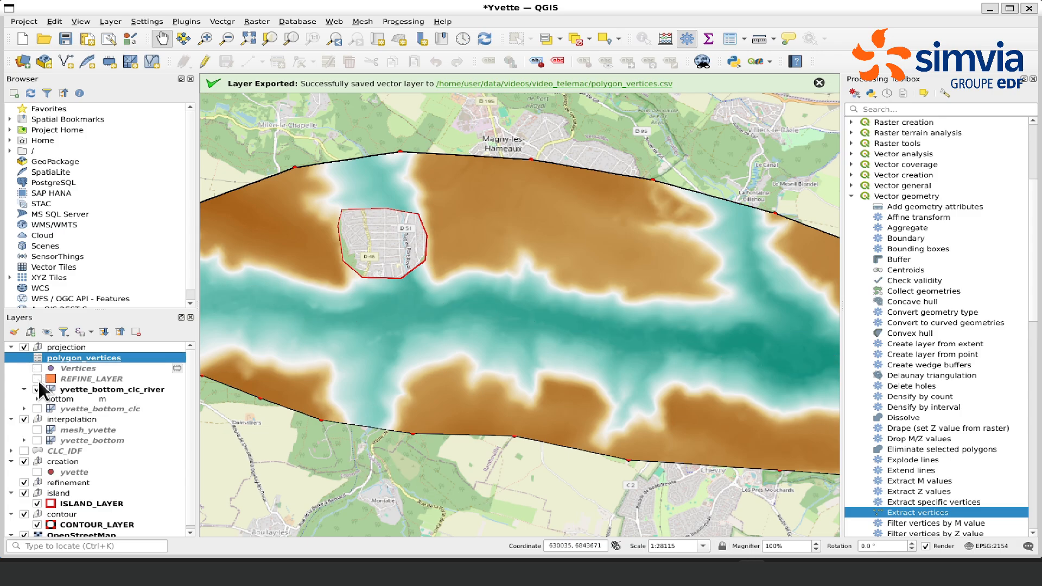
# Create a polygon shapefile layer named wet_bc with UTF-8 encoding and the project CRS EPSG:2154 - RGF93 v1 / Lambert-93
pyautogui.click(58, 392)
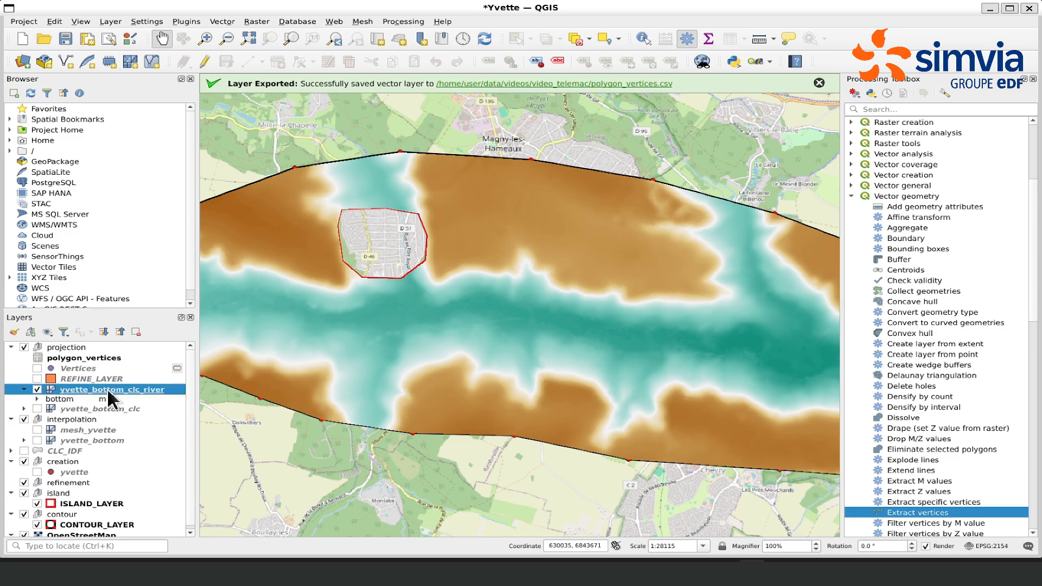
pyautogui.click(489, 36)
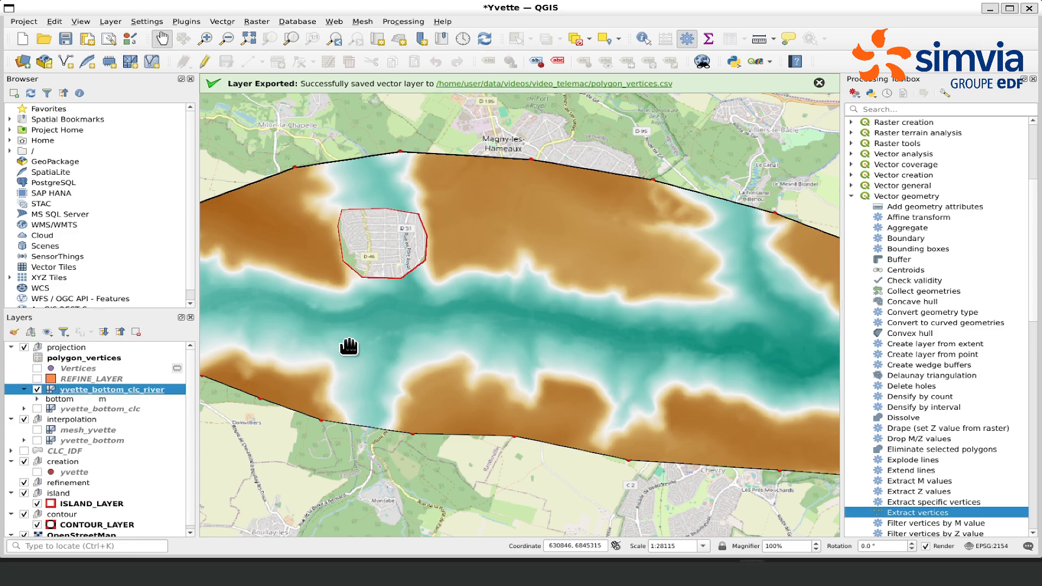
pyautogui.moveTo(349, 347); pyautogui.dragTo(565, 332)
pyautogui.scroll(3, 388, 318)
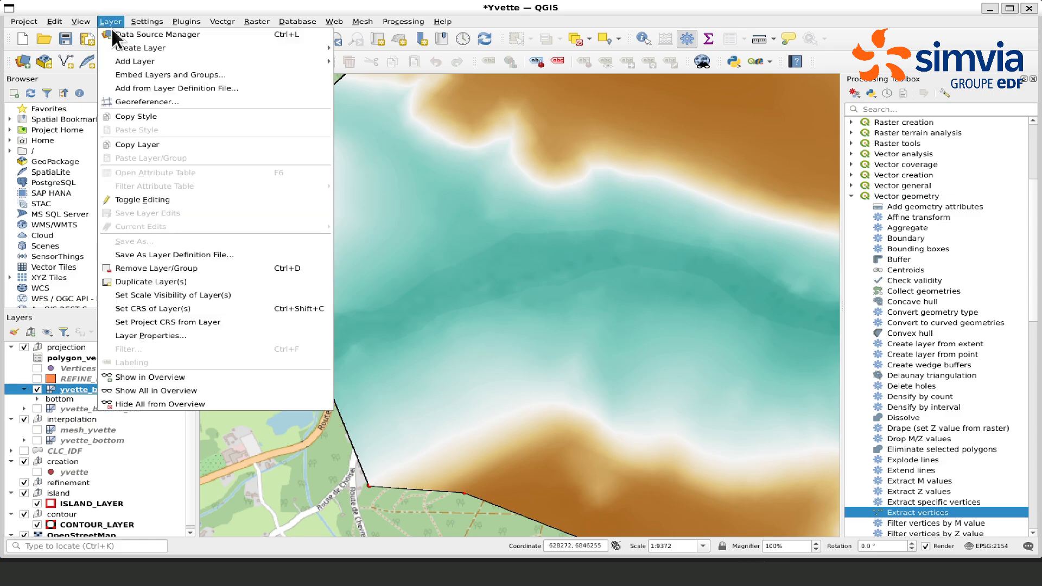
pyautogui.moveTo(130, 46)
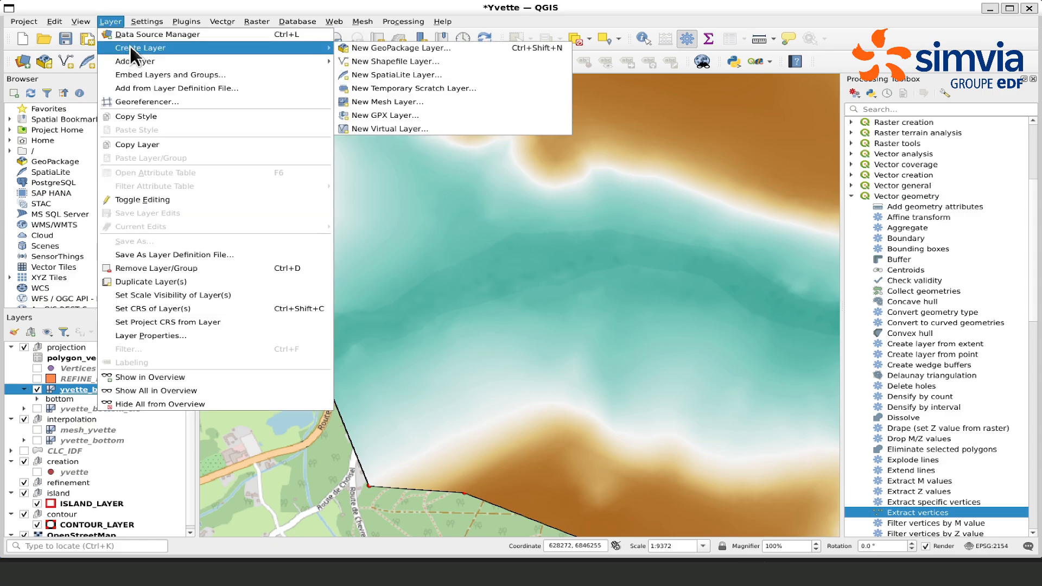
pyautogui.click(428, 61)
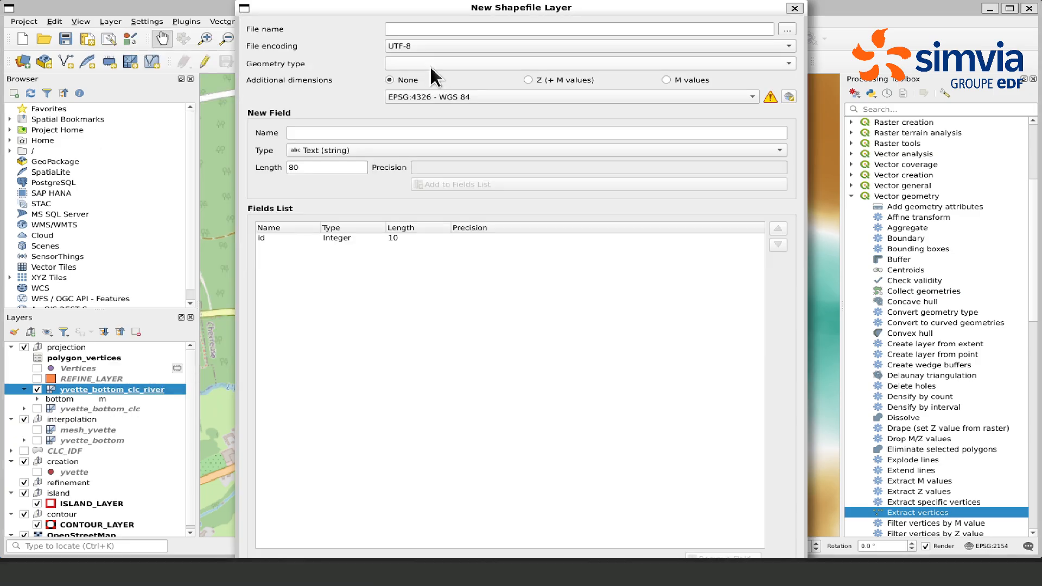
pyautogui.click(429, 65)
pyautogui.click(440, 111)
pyautogui.click(441, 36)
pyautogui.write('wet_bc')
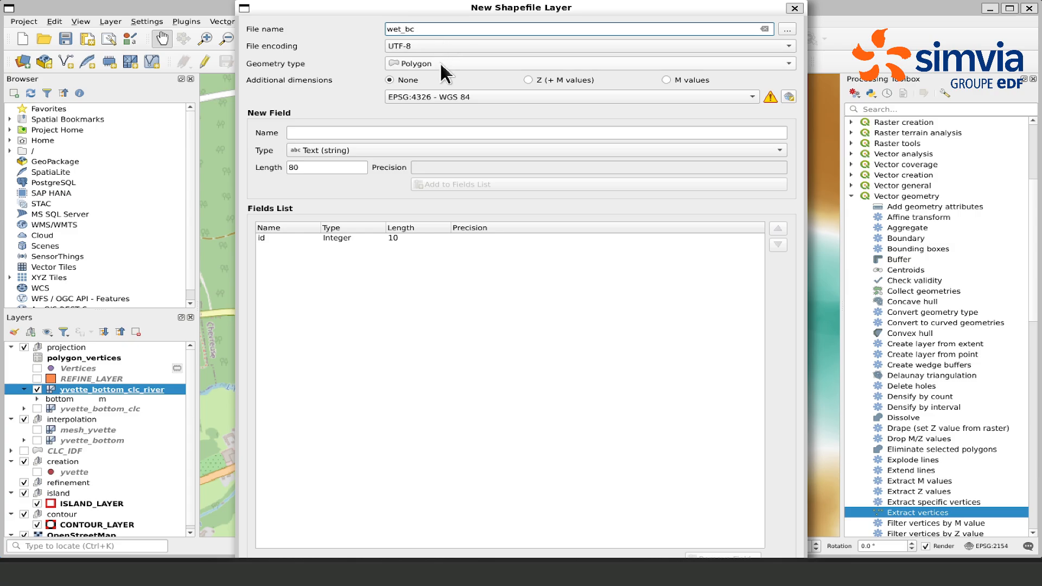
pyautogui.click(435, 96)
pyautogui.click(433, 107)
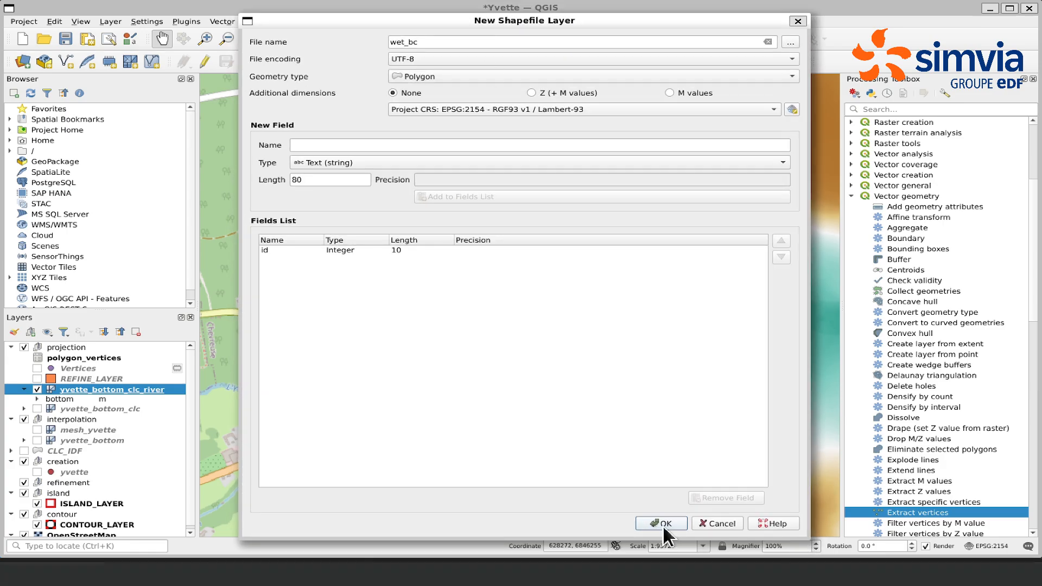
pyautogui.click(663, 523)
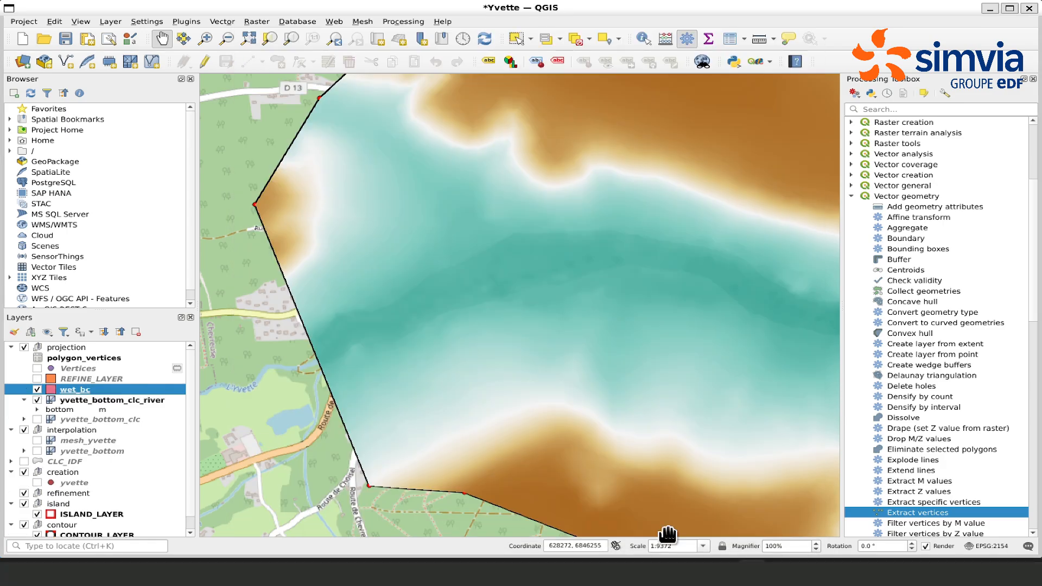
# Enable editing on wet_bc and draw a polygon over the river at the mesh's western boundary, extending slightly outside the contour
pyautogui.click(204, 62)
pyautogui.click(278, 61)
pyautogui.moveTo(312, 325); pyautogui.dragTo(507, 228)
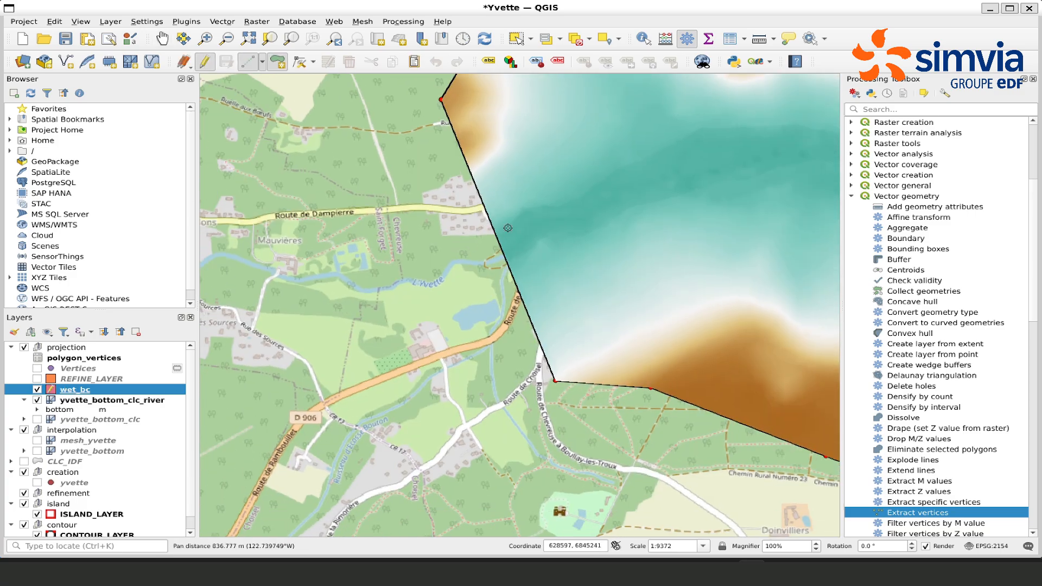
pyautogui.scroll(3, 507, 228)
pyautogui.click(467, 285)
pyautogui.click(500, 290)
pyautogui.click(544, 200)
pyautogui.click(575, 186)
pyautogui.click(654, 164)
pyautogui.click(711, 183)
pyautogui.click(752, 208)
pyautogui.click(782, 239)
pyautogui.click(791, 296)
pyautogui.click(784, 314)
pyautogui.click(714, 374)
pyautogui.click(655, 407)
pyautogui.click(634, 420)
pyautogui.click(565, 444)
pyautogui.click(535, 448)
pyautogui.rightClick(513, 441)
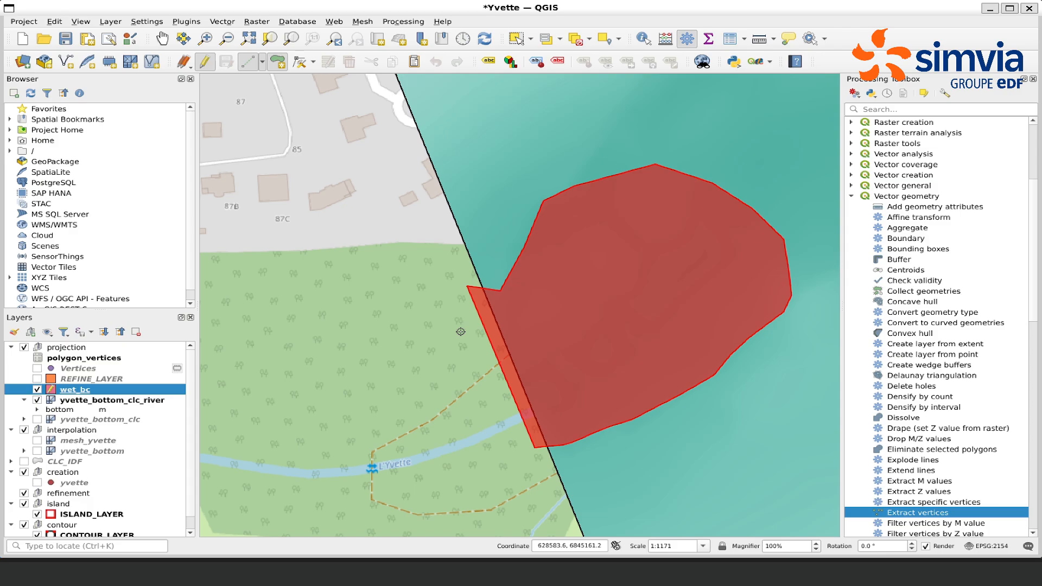
# Draw a second wet_bc polygon over the river at the mesh's eastern boundary, overlapping the contour, and finish editing the layer
pyautogui.scroll(-10, 460, 331)
pyautogui.scroll(3, 652, 324)
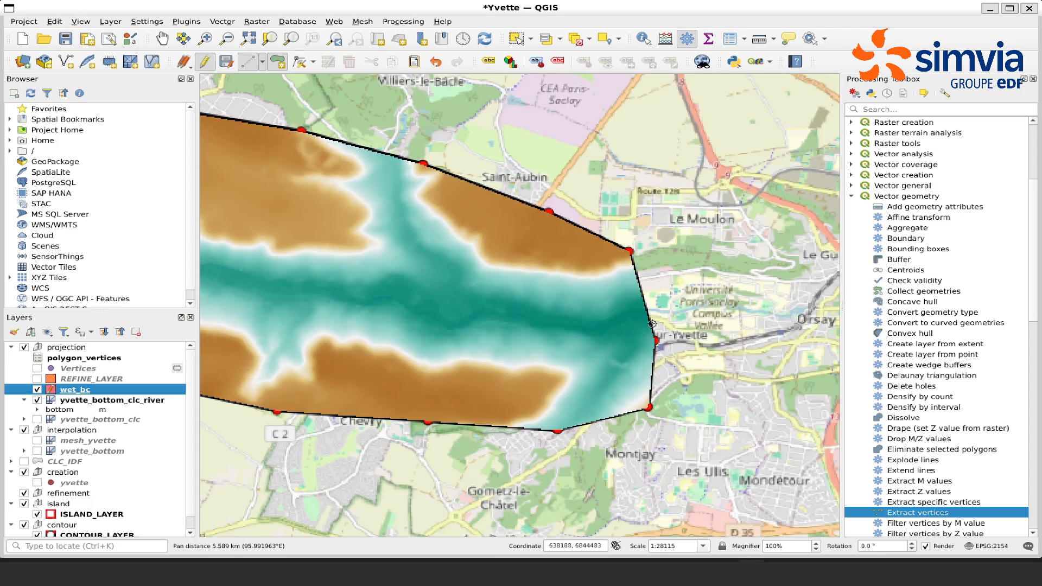
pyautogui.scroll(7, 652, 324)
pyautogui.click(582, 260)
pyautogui.click(628, 263)
pyautogui.click(657, 313)
pyautogui.click(658, 373)
pyautogui.click(622, 391)
pyautogui.click(586, 400)
pyautogui.click(534, 418)
pyautogui.click(508, 454)
pyautogui.click(480, 454)
pyautogui.click(438, 424)
pyautogui.click(415, 395)
pyautogui.click(413, 347)
pyautogui.click(422, 293)
pyautogui.rightClick(432, 306)
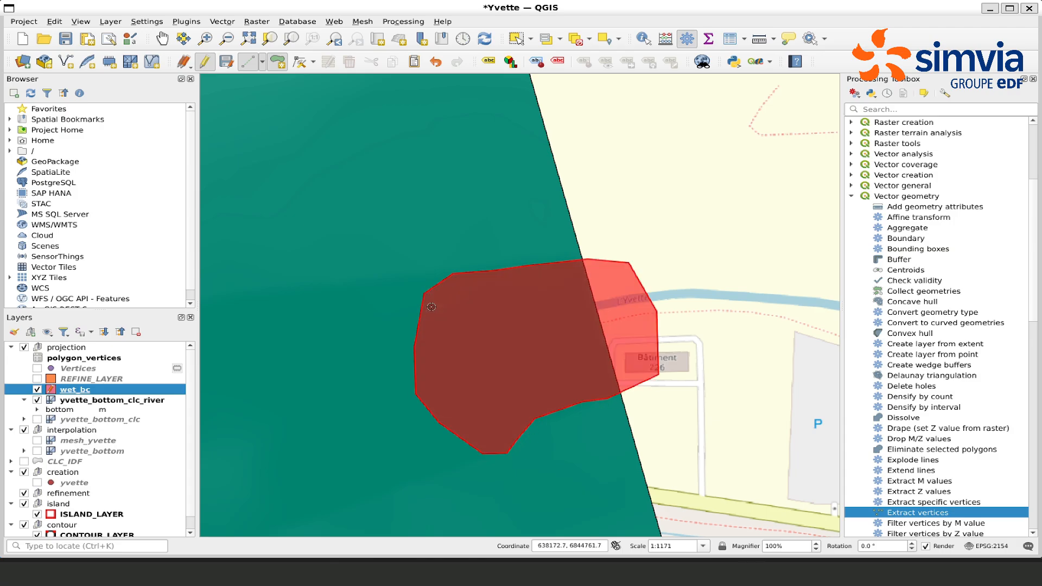
pyautogui.click(205, 62)
# Close the Processing Toolbox and open the Projection field tool
pyautogui.scroll(-2, 322, 351)
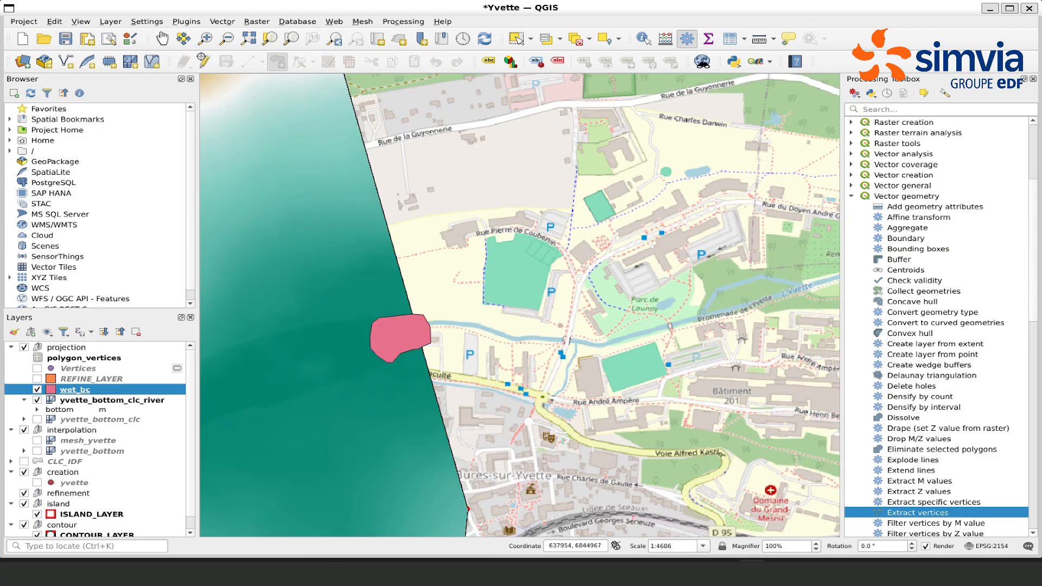
pyautogui.scroll(-2, 425, 348)
pyautogui.click(77, 368)
pyautogui.moveTo(355, 342); pyautogui.dragTo(583, 340)
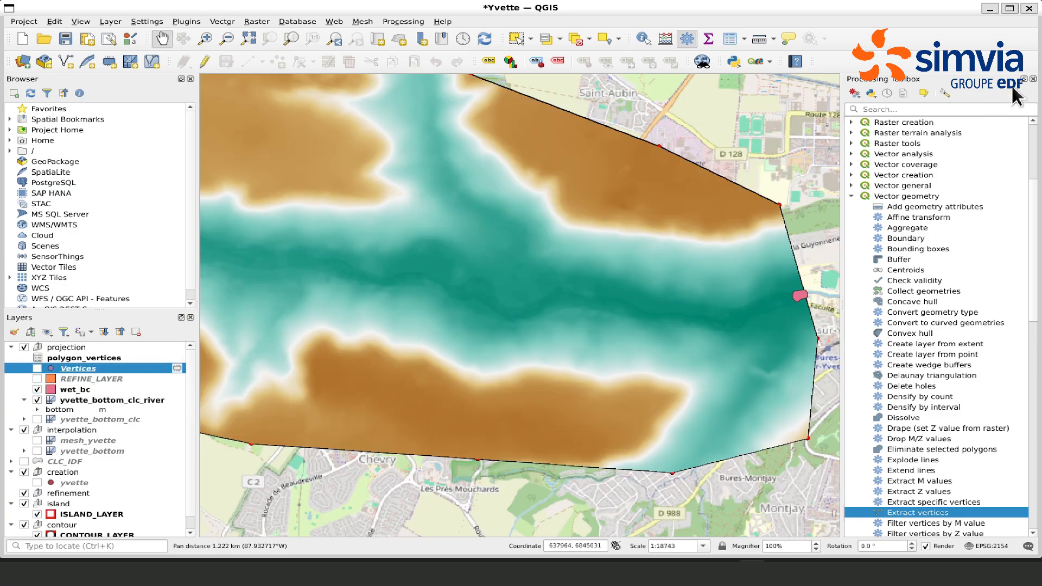
pyautogui.click(1033, 79)
pyautogui.click(768, 63)
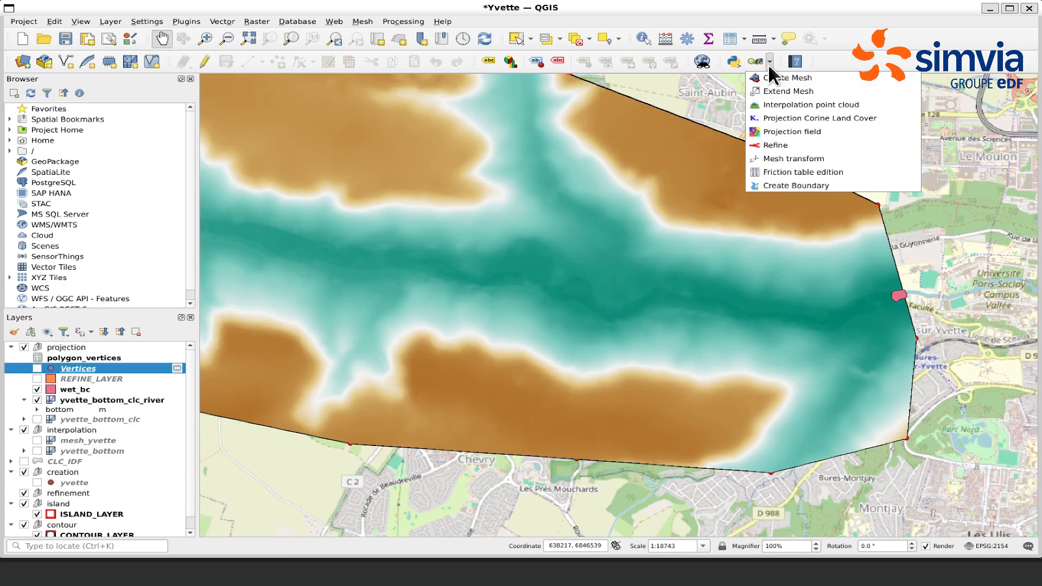
pyautogui.click(785, 131)
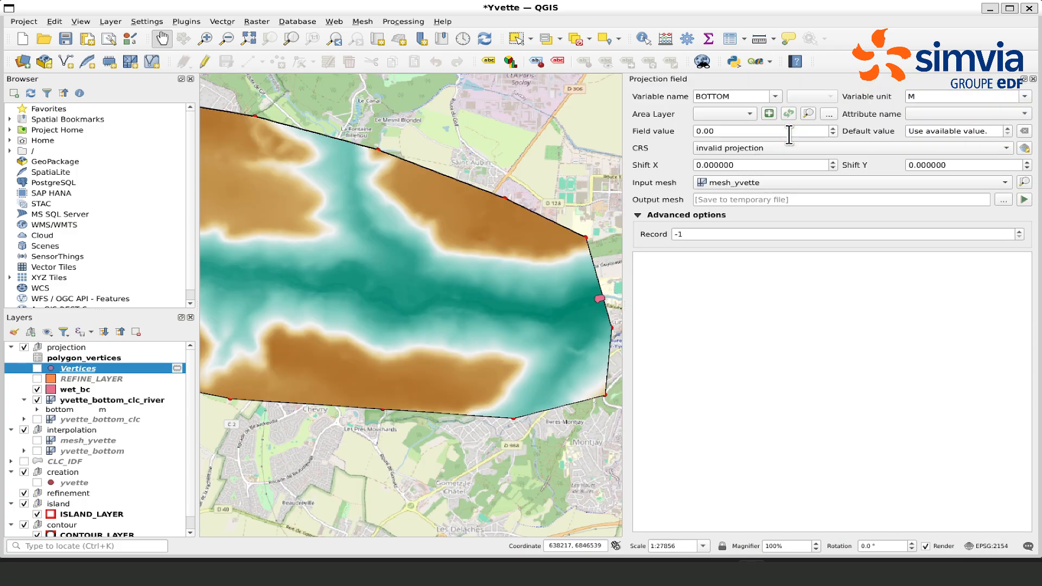
# Set the projection variable to "WATER DEPTH" in double quotes, with a field value of 1 and wet_bc as the area layer
pyautogui.click(774, 97)
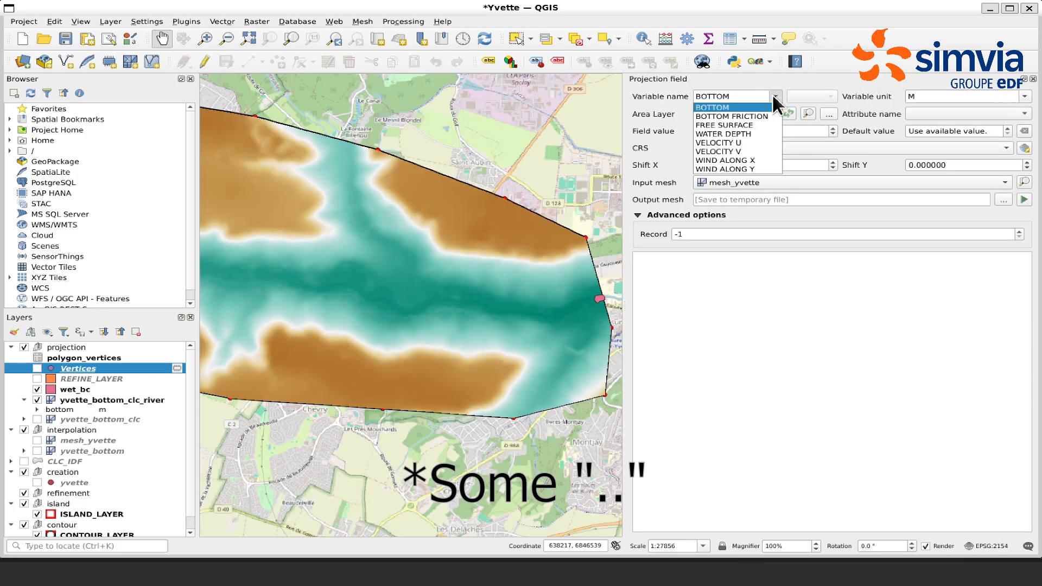
pyautogui.click(751, 134)
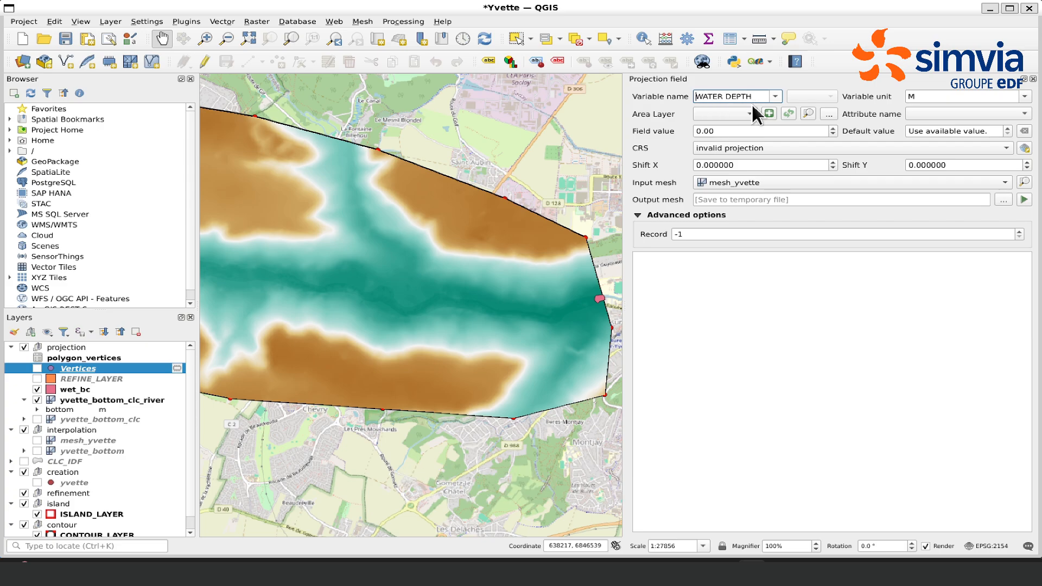
pyautogui.write('"')
pyautogui.doubleClick(691, 135)
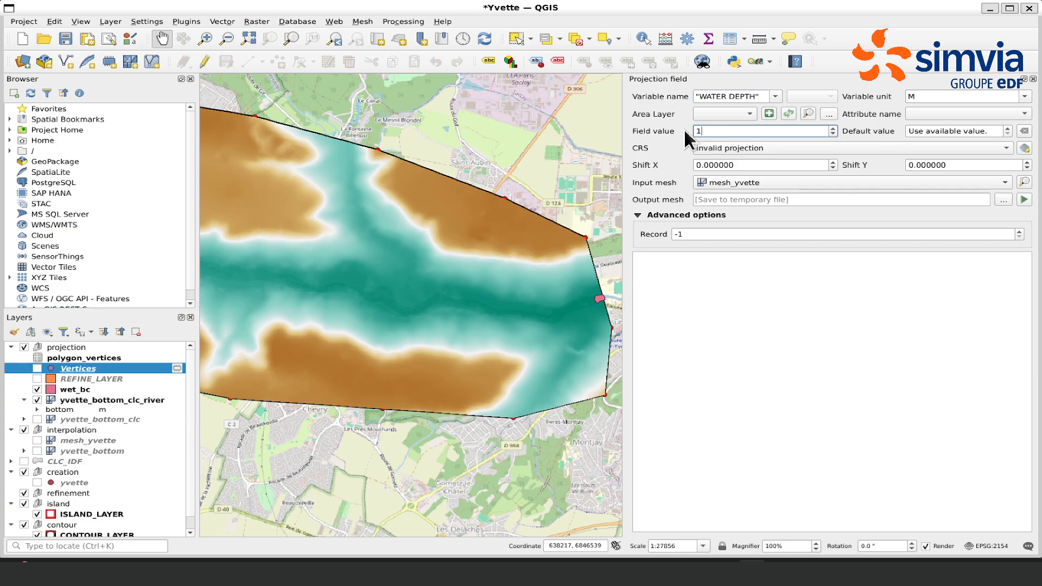
pyautogui.click(702, 115)
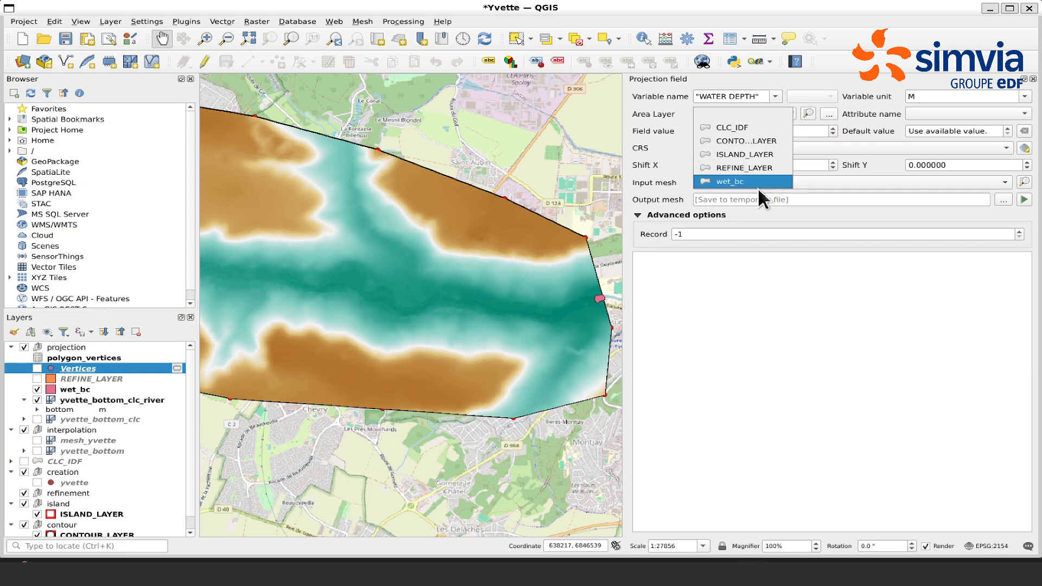
pyautogui.click(739, 179)
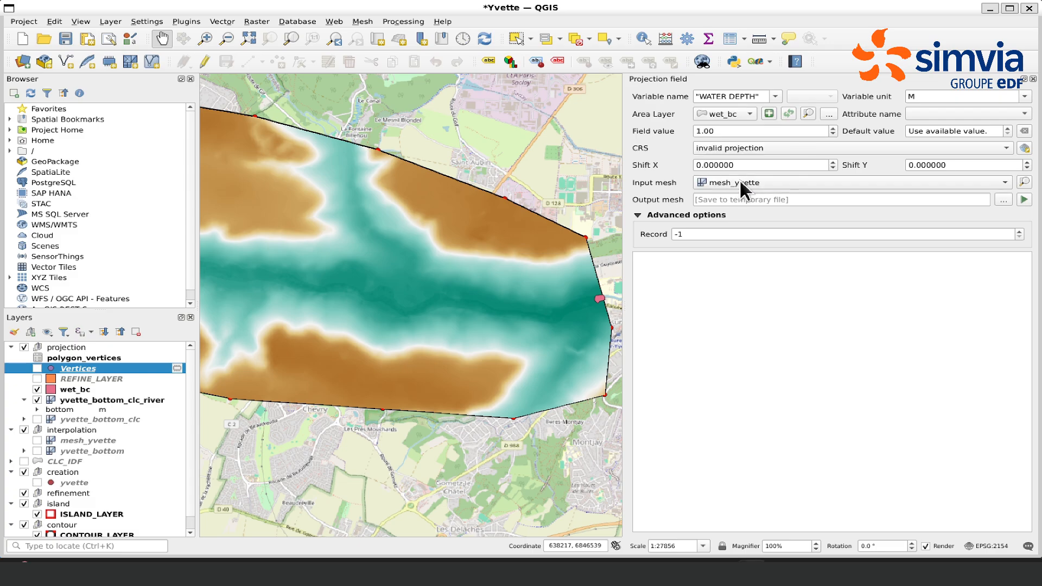
# Set the projection's CRS to EPSG:2154 - RGF93 v1 / Lambert-93
pyautogui.click(743, 148)
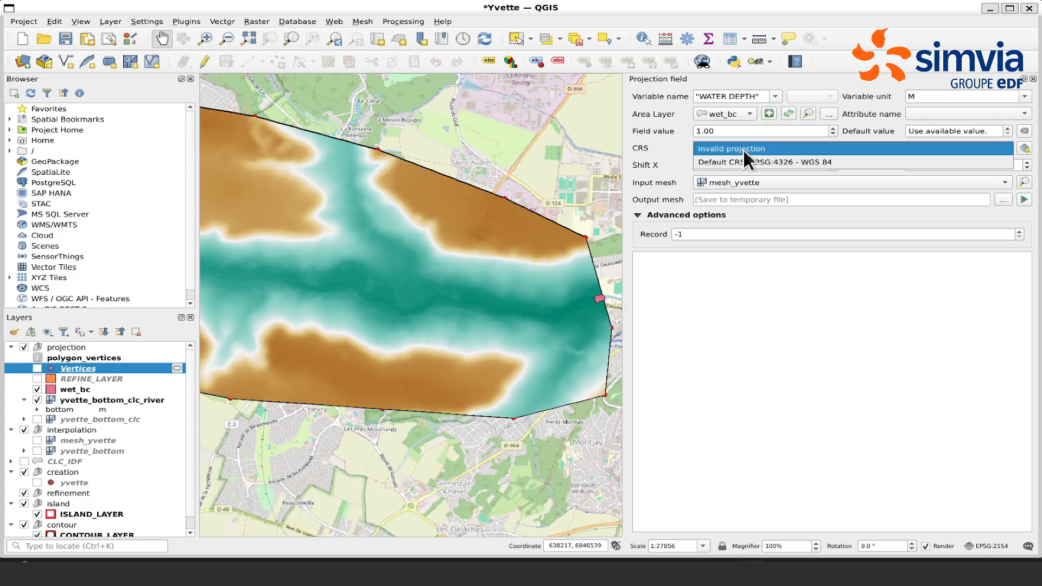
pyautogui.click(792, 146)
pyautogui.click(1023, 148)
pyautogui.write('2154')
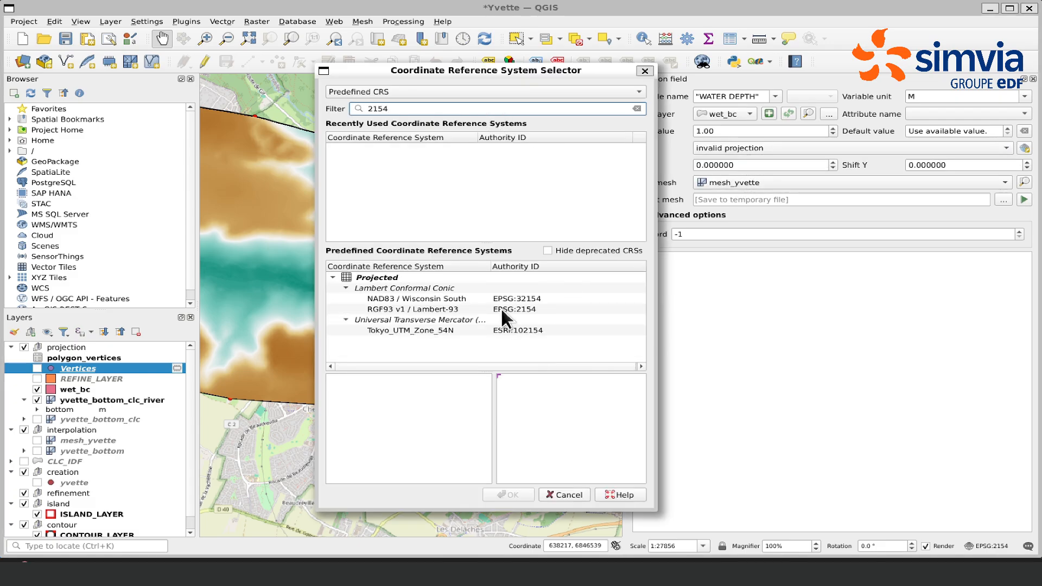
pyautogui.click(506, 309)
pyautogui.click(508, 494)
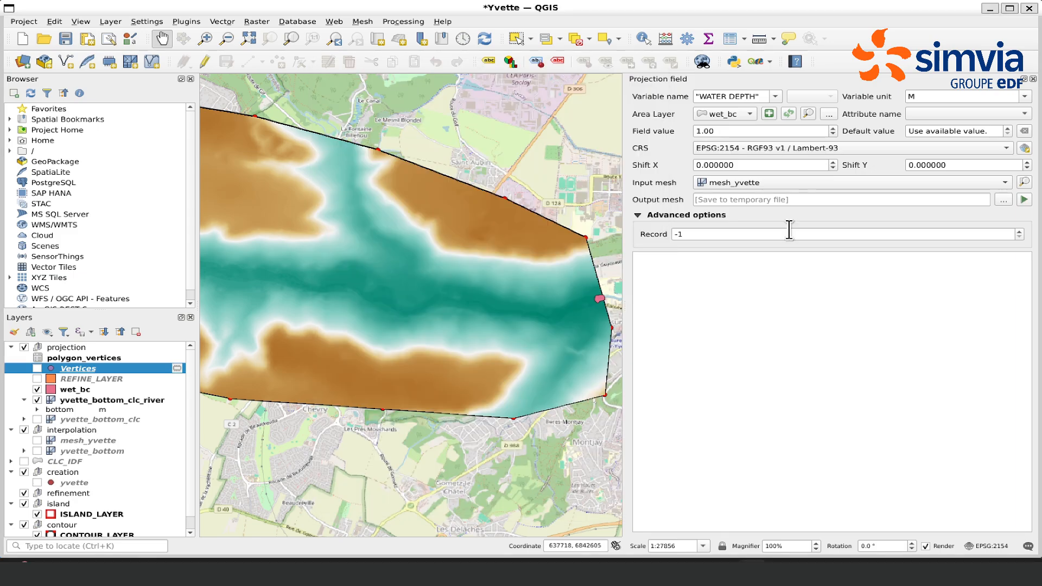
# Run the projection on the input mesh yvette_bottom_clc_river, saving the output mesh as wet_bc_mesh
pyautogui.click(775, 183)
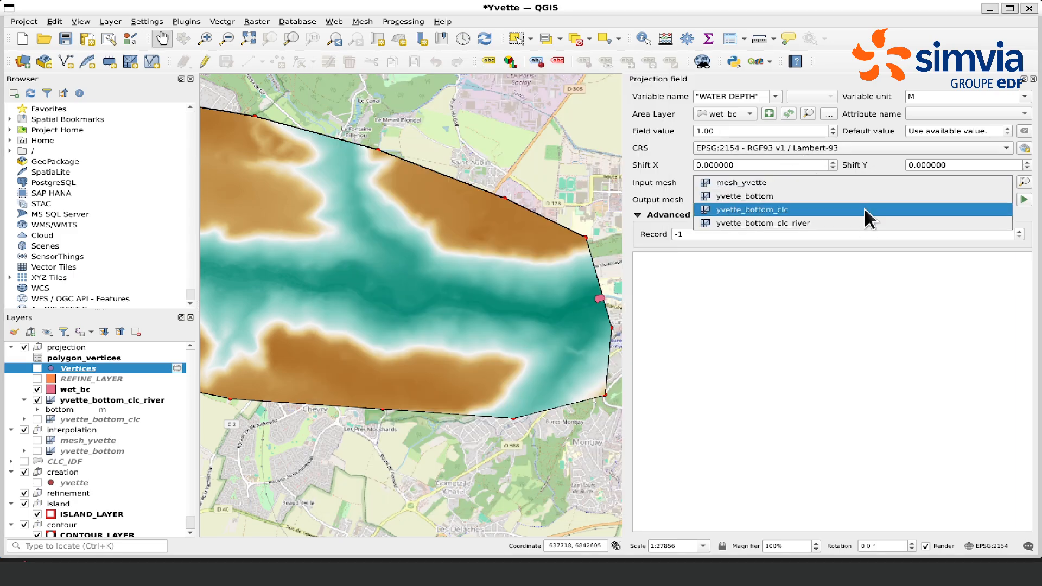
pyautogui.click(861, 223)
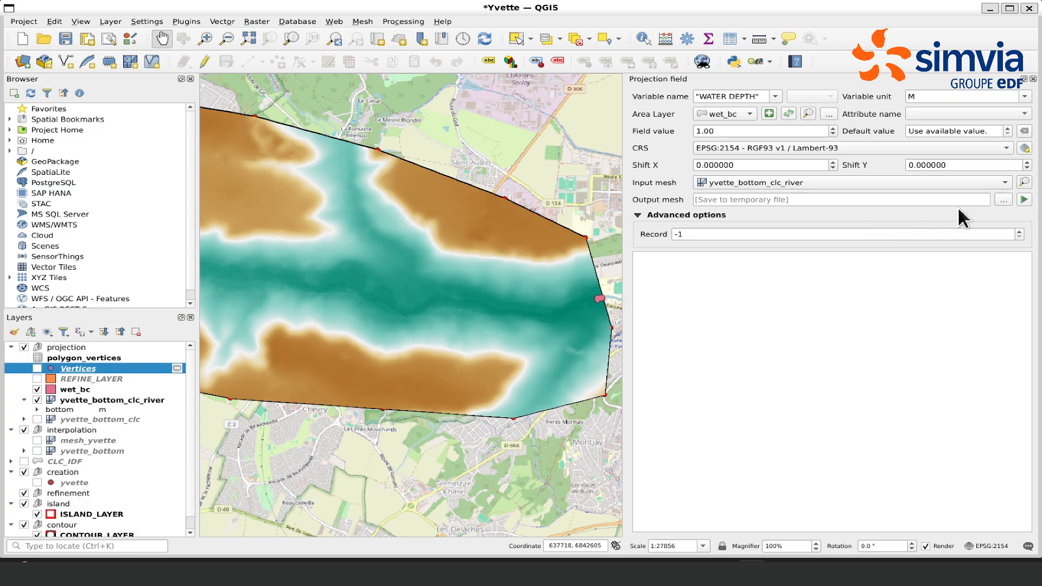
pyautogui.click(1001, 201)
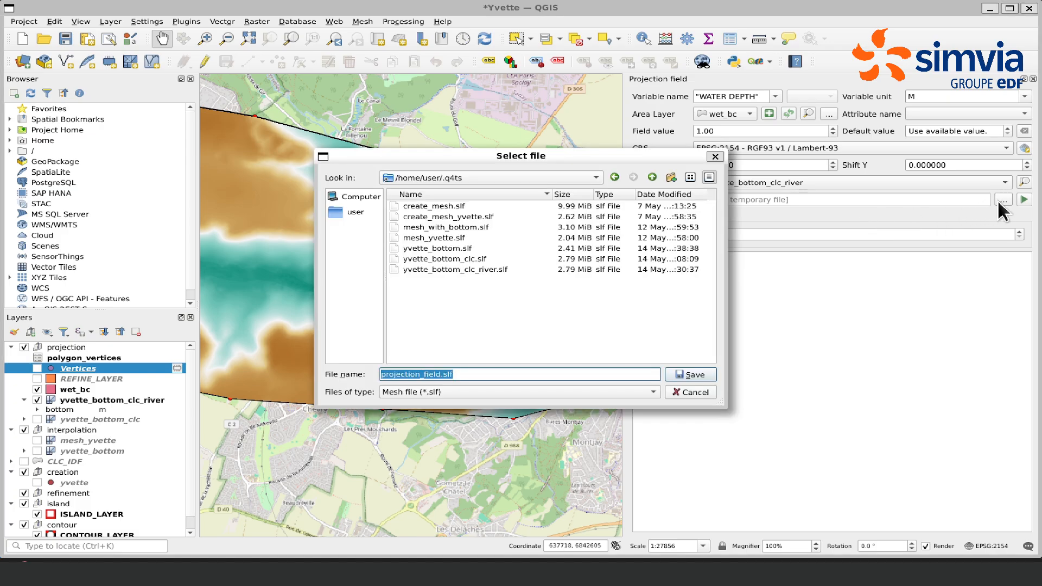
pyautogui.write('wet_bc_mesh')
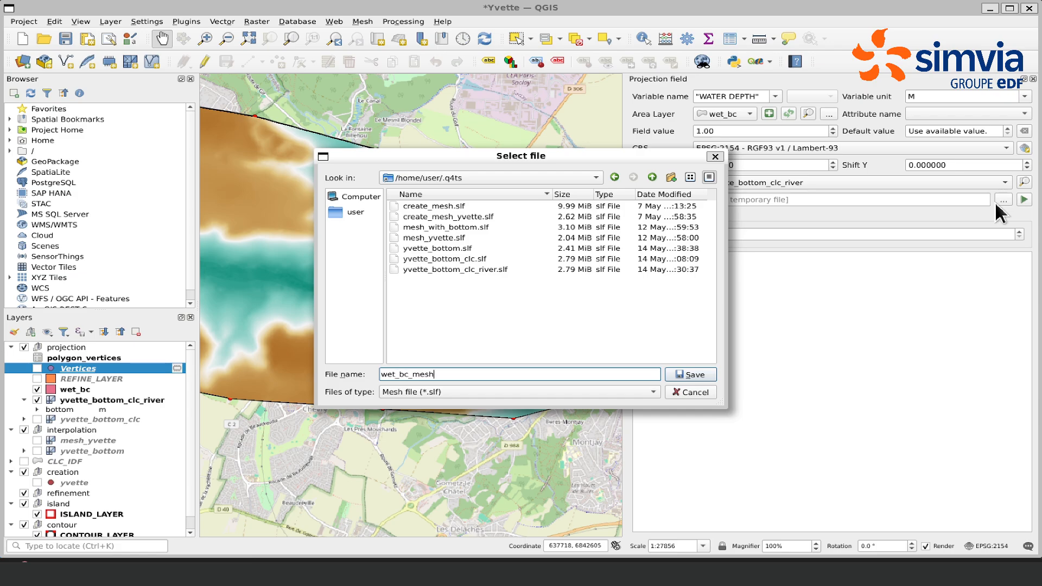
pyautogui.click(692, 372)
pyautogui.click(1023, 202)
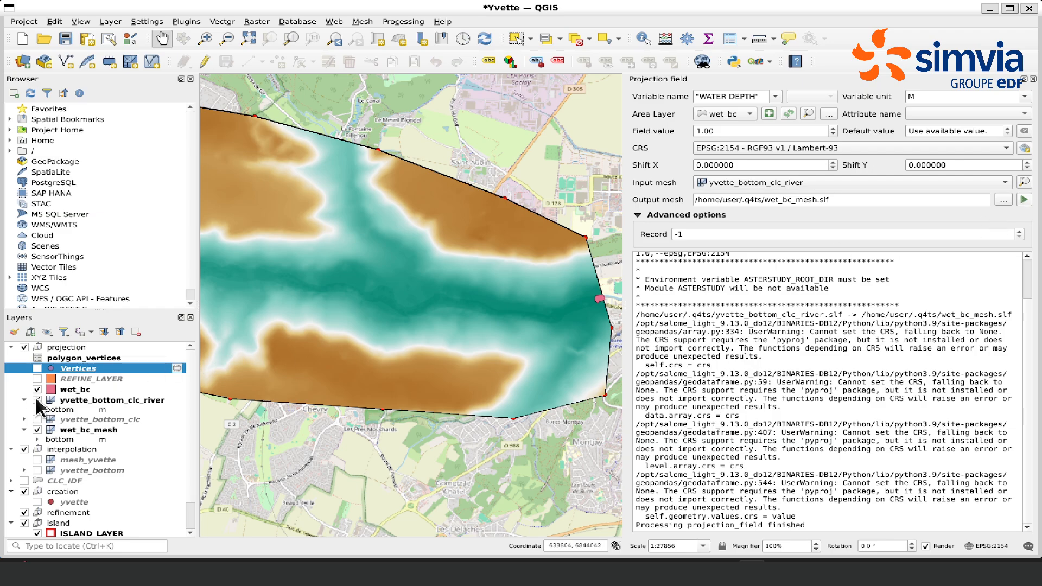
# Hide wet_bc and yvette_bottom_clc_river, display the water depth contours of wet_bc_mesh, and inspect them at both river boundaries
pyautogui.click(37, 389)
pyautogui.click(37, 400)
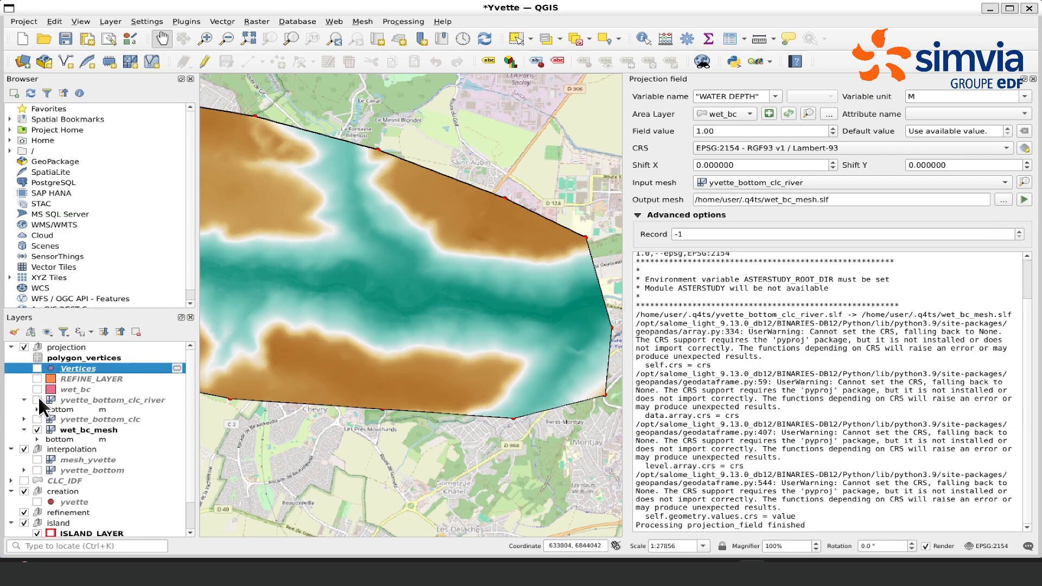
pyautogui.doubleClick(56, 426)
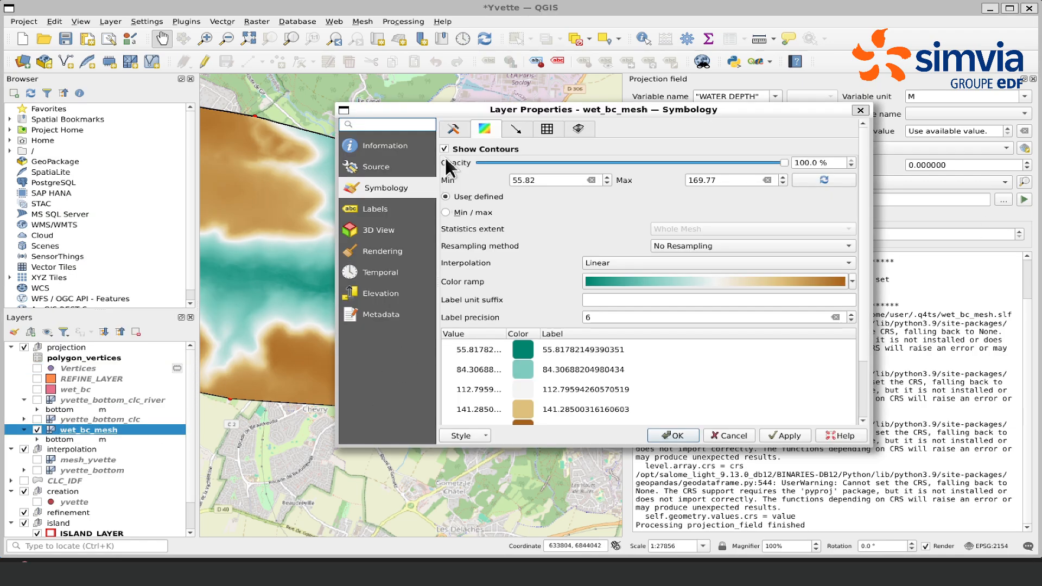
pyautogui.click(500, 180)
pyautogui.click(785, 436)
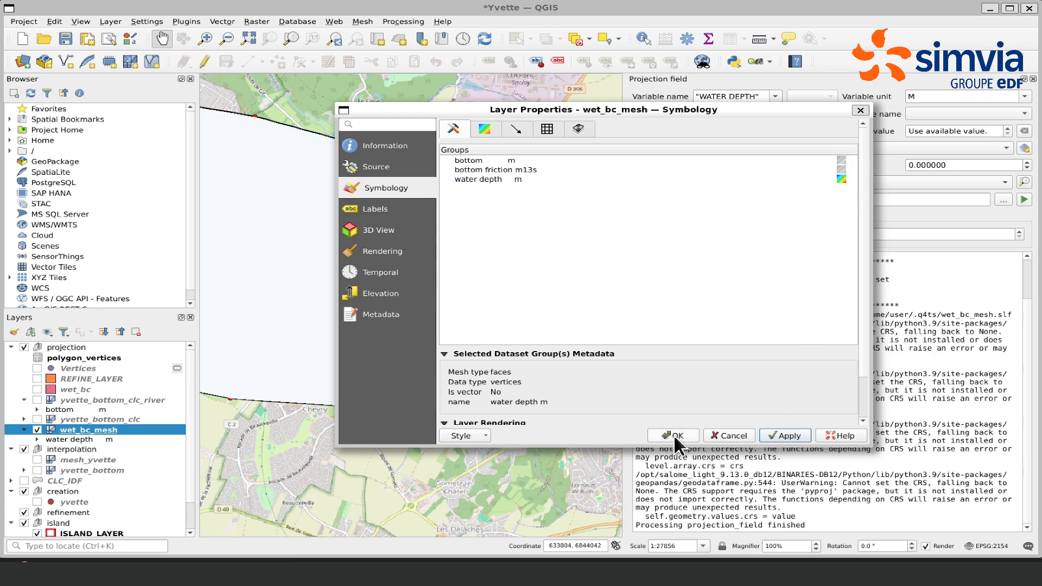
pyautogui.click(673, 434)
pyautogui.scroll(1, 597, 312)
pyautogui.moveTo(564, 325); pyautogui.dragTo(540, 328)
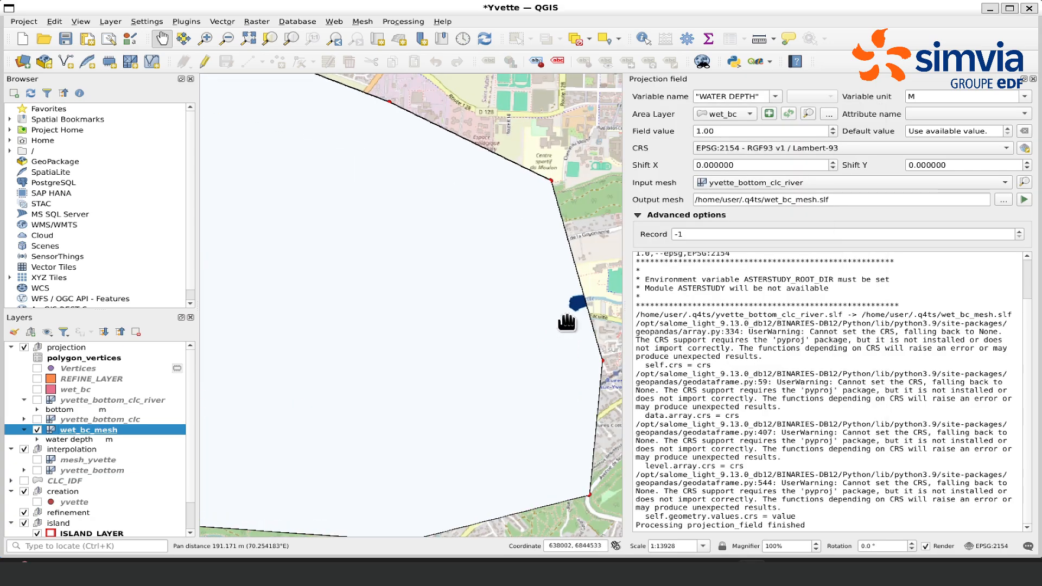
pyautogui.scroll(-2, 349, 242)
pyautogui.scroll(1, 500, 325)
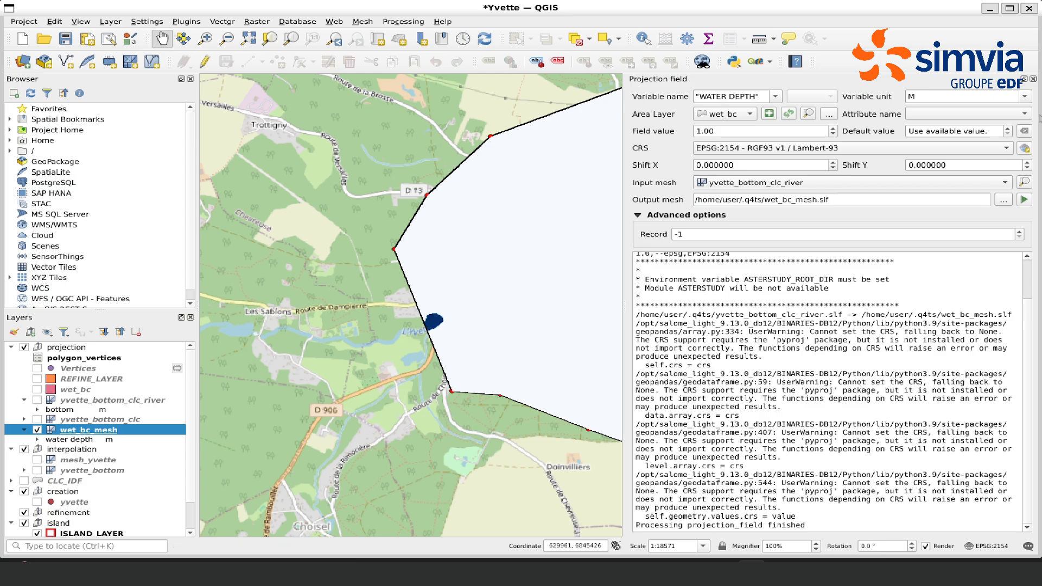
# Close the Projection field tool and display the bottom contours of wet_bc_mesh instead of its water depth
pyautogui.click(1033, 79)
pyautogui.moveTo(851, 256); pyautogui.dragTo(242, 414)
pyautogui.rightClick(138, 428)
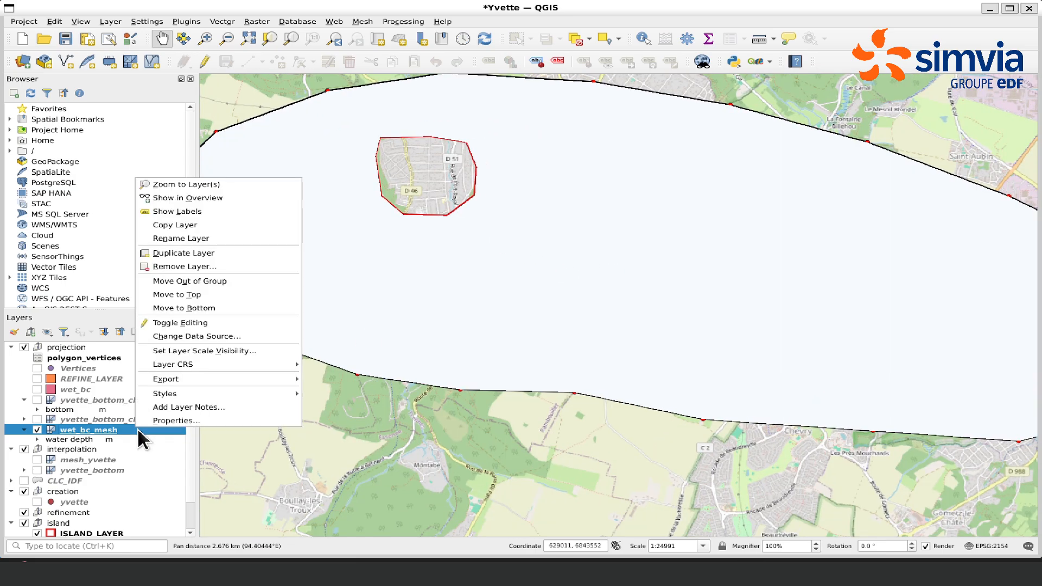
pyautogui.click(168, 421)
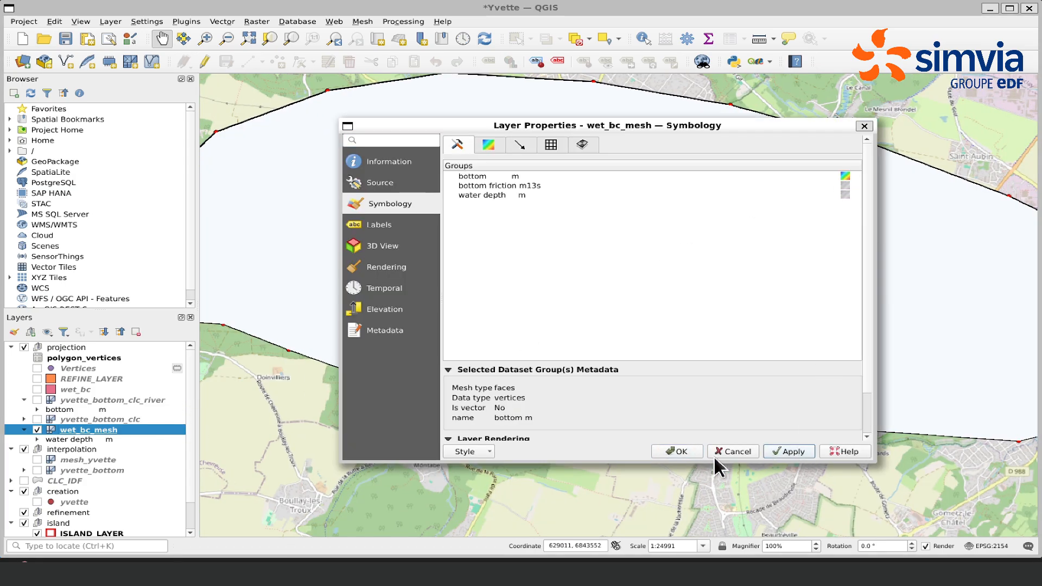
pyautogui.click(678, 452)
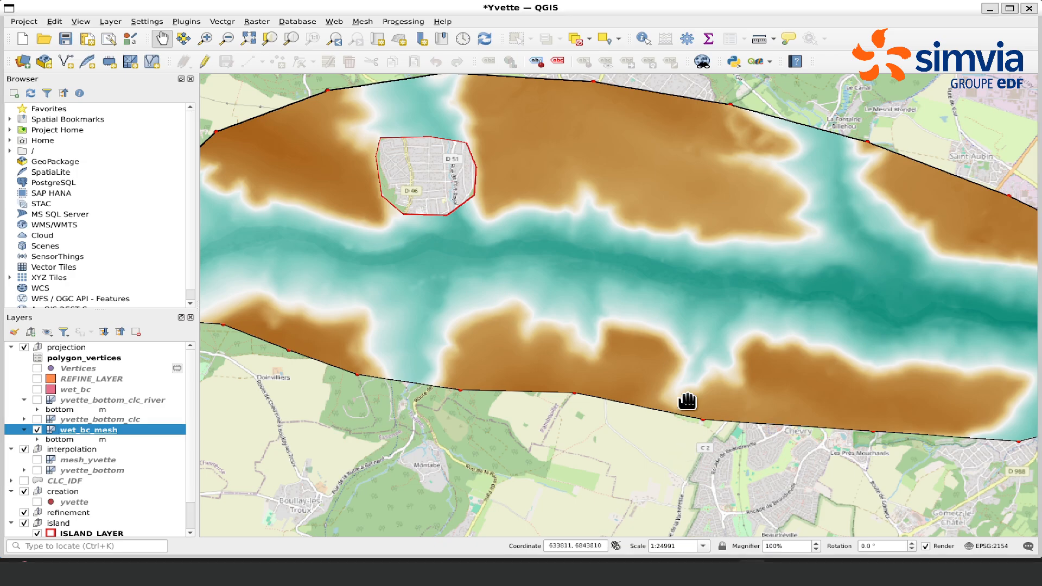
pyautogui.moveTo(628, 247); pyautogui.dragTo(695, 275)
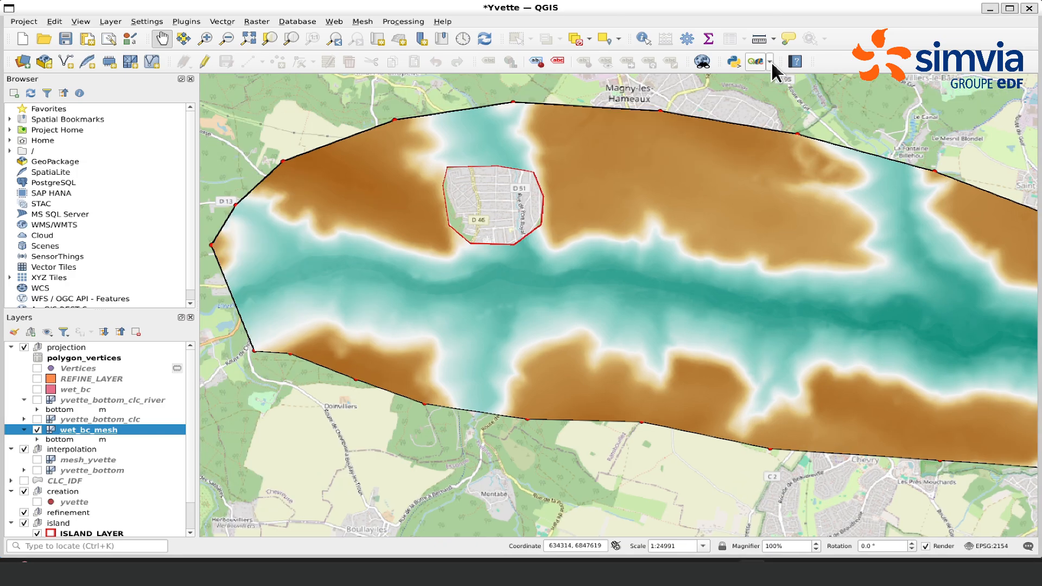
# Open the Create Boundary tool and set wet_bc_mesh as the input mesh
pyautogui.click(770, 61)
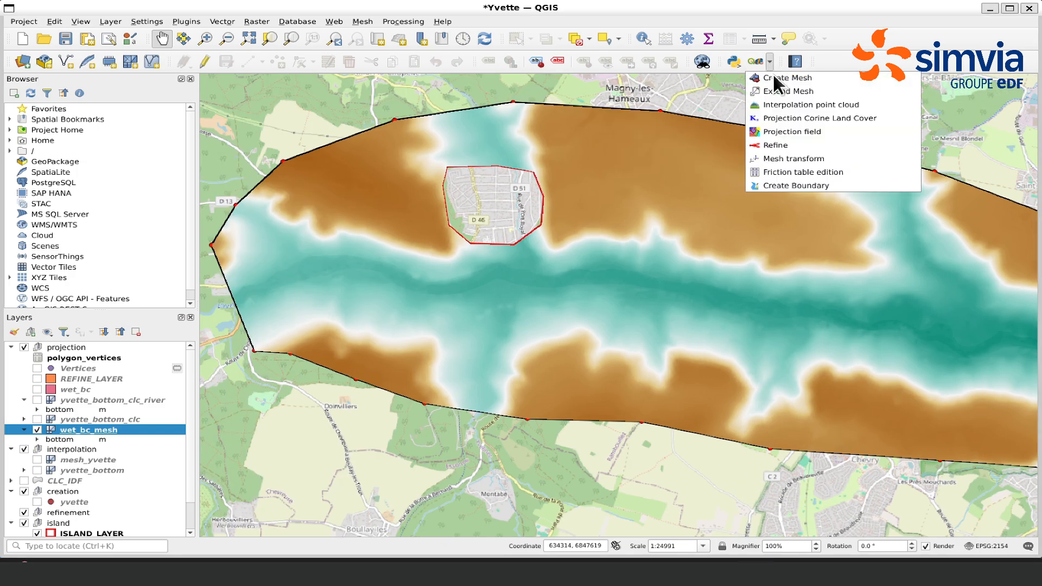
pyautogui.click(815, 182)
pyautogui.moveTo(411, 247); pyautogui.dragTo(461, 242)
pyautogui.click(795, 94)
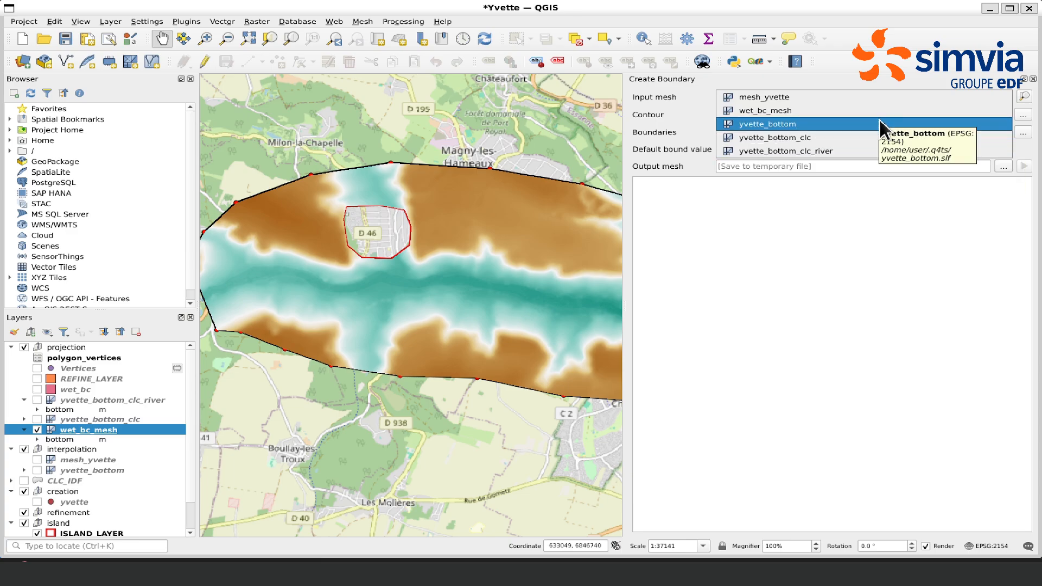
pyautogui.click(877, 113)
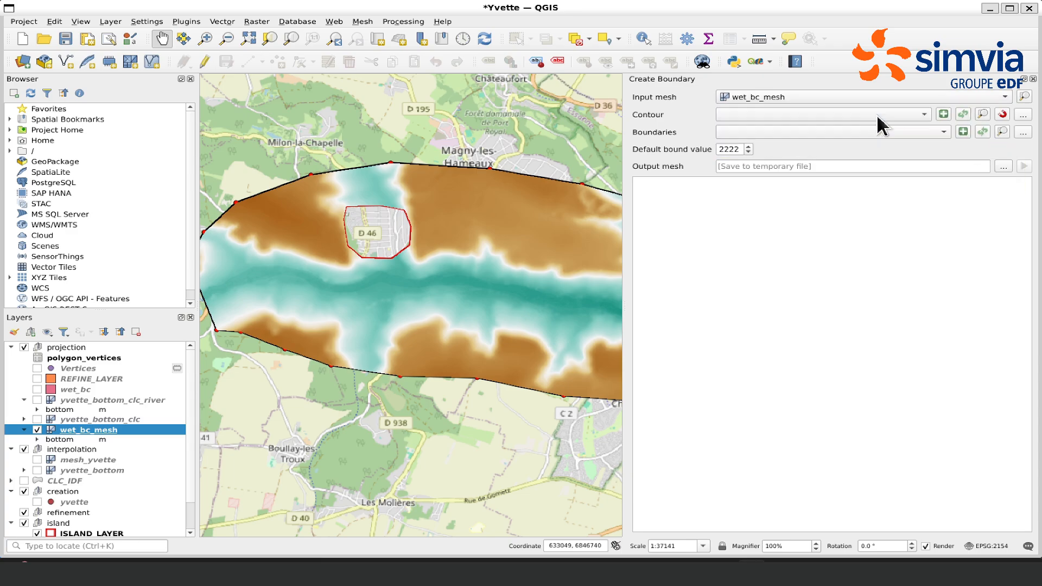
# Generate the contour layer of wet_bc_mesh for the boundary definition
pyautogui.click(877, 113)
pyautogui.click(831, 116)
pyautogui.click(944, 114)
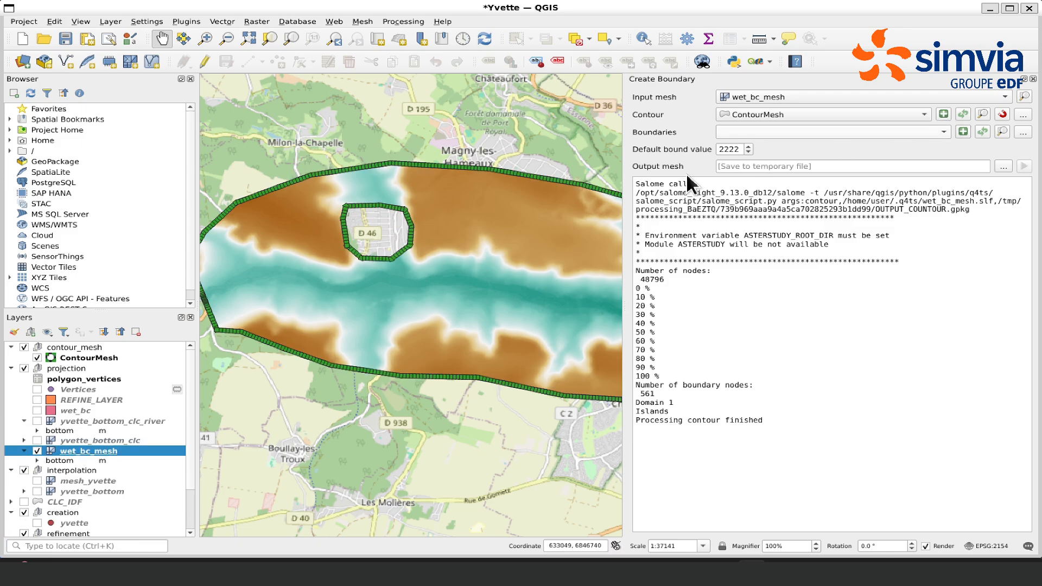
# Move mesh_yvette directly above wet_bc_mesh in the projection group and make it visible
pyautogui.moveTo(337, 284); pyautogui.dragTo(506, 249)
pyautogui.scroll(1, 372, 282)
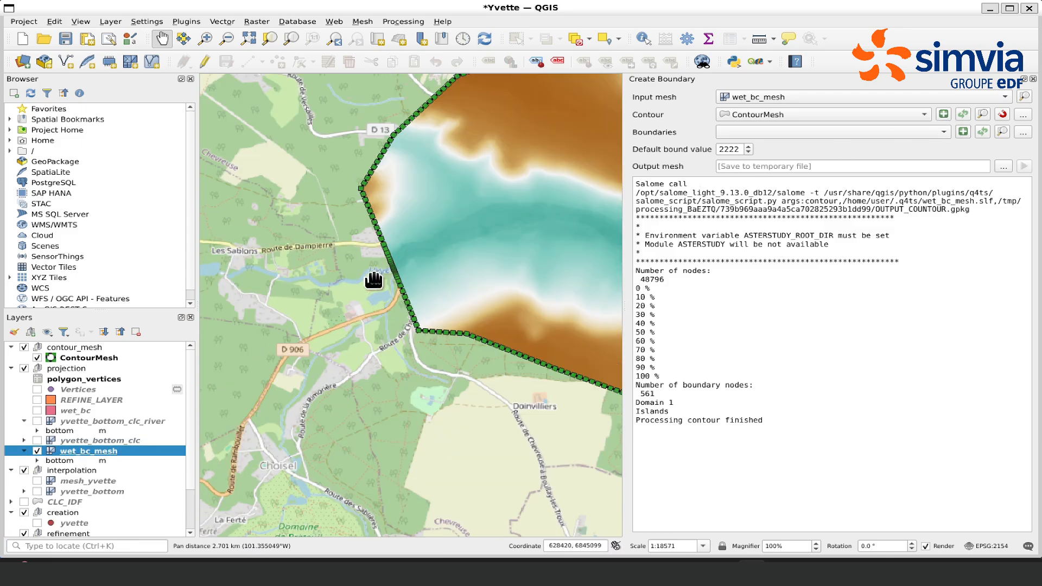
pyautogui.scroll(1, 373, 282)
pyautogui.moveTo(472, 225); pyautogui.dragTo(420, 277)
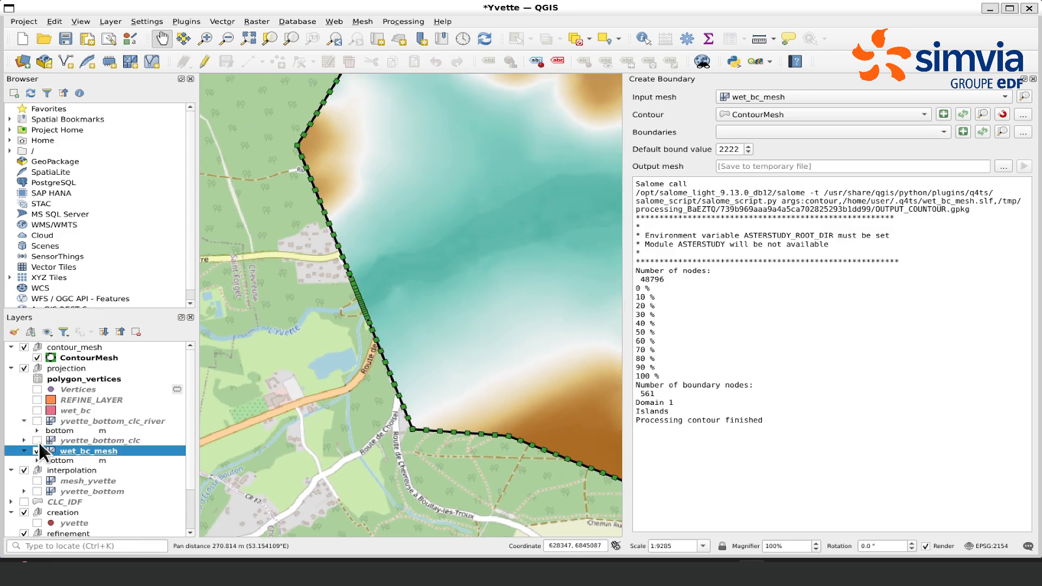
pyautogui.moveTo(56, 481); pyautogui.dragTo(87, 446)
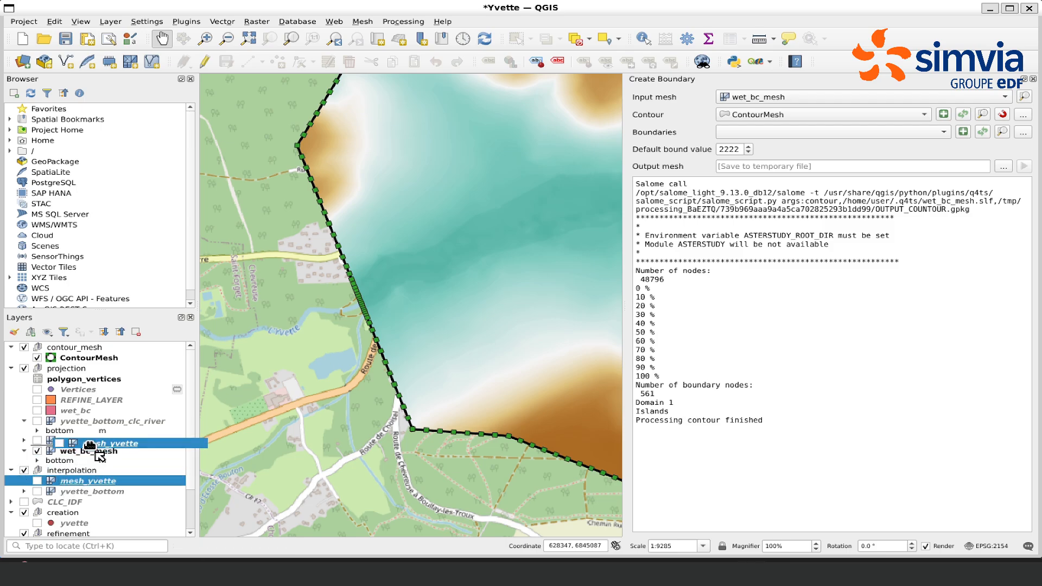
pyautogui.click(37, 451)
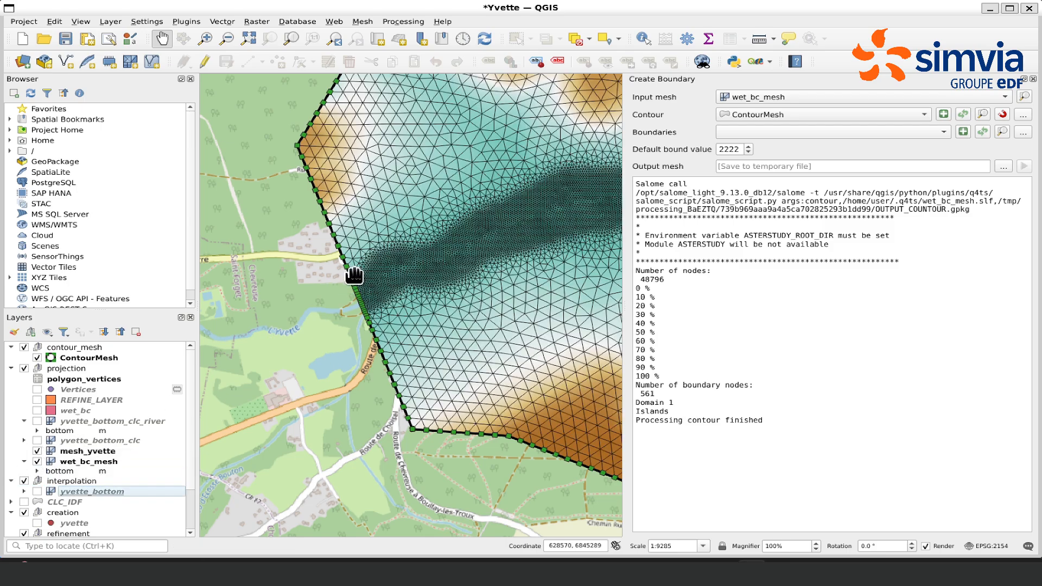
# Compare the ContourMesh vertices with the mesh nodes along the river's inlet boundary, and hide mesh_yvette
pyautogui.scroll(2, 356, 274)
pyautogui.scroll(2, 367, 373)
pyautogui.scroll(1, 412, 387)
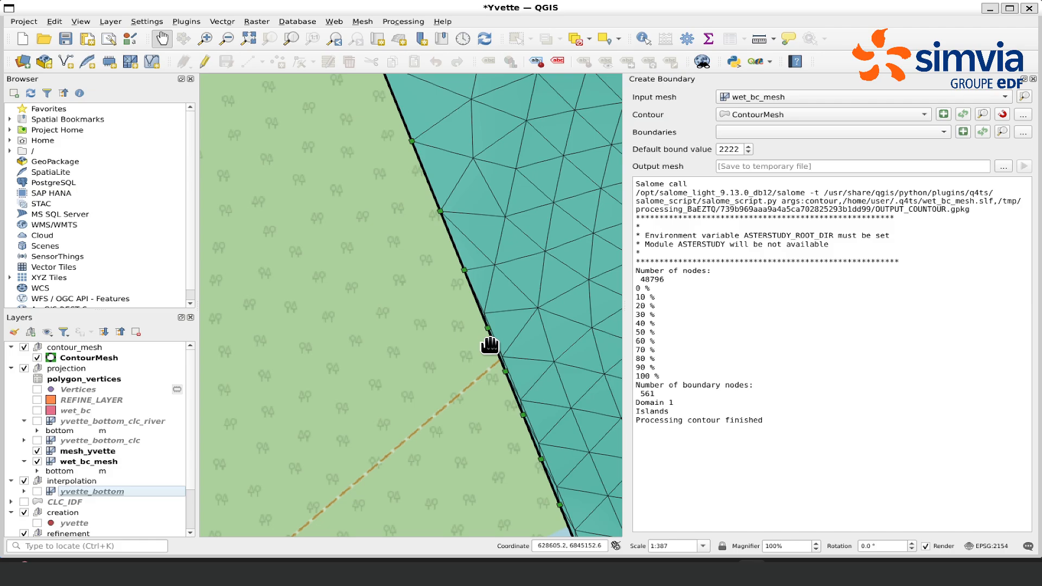
pyautogui.scroll(2, 499, 345)
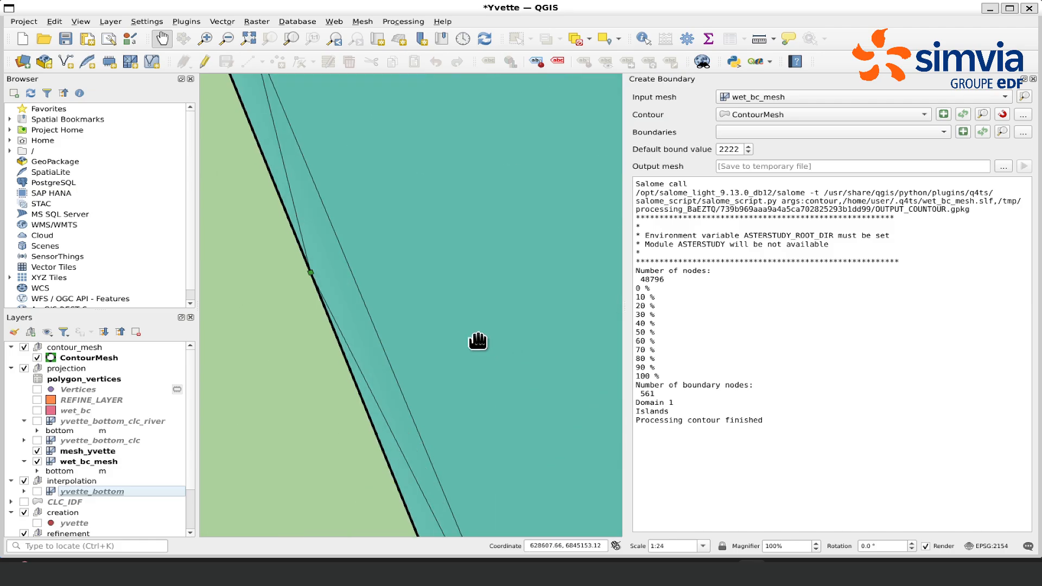
pyautogui.scroll(-1, 468, 315)
pyautogui.scroll(-2, 414, 245)
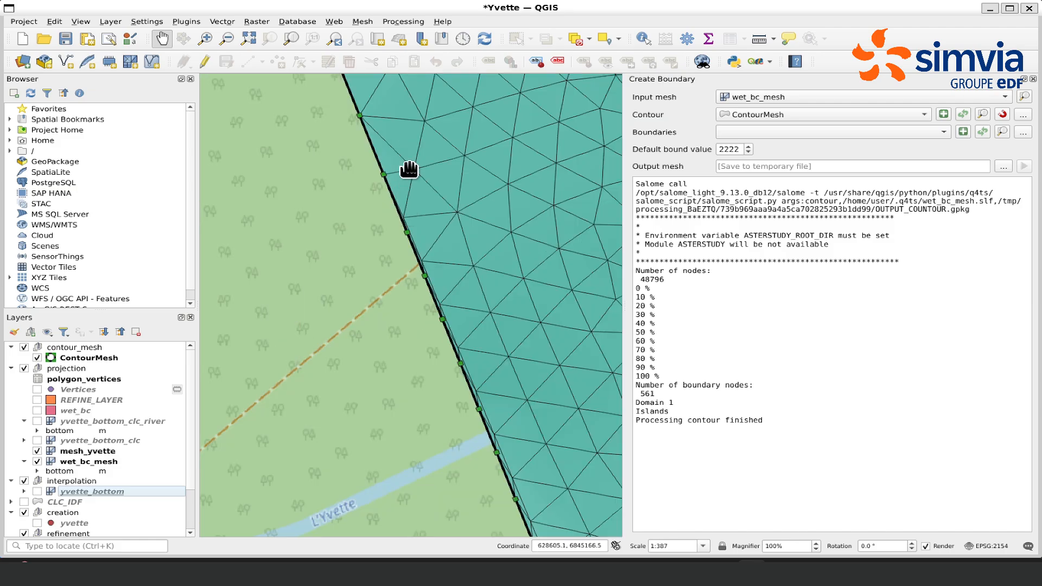
pyautogui.moveTo(409, 170); pyautogui.dragTo(461, 337)
pyautogui.scroll(1, 454, 323)
pyautogui.scroll(1, 455, 322)
pyautogui.moveTo(329, 169); pyautogui.dragTo(491, 399)
pyautogui.moveTo(369, 213); pyautogui.dragTo(409, 374)
pyautogui.scroll(-5, 437, 361)
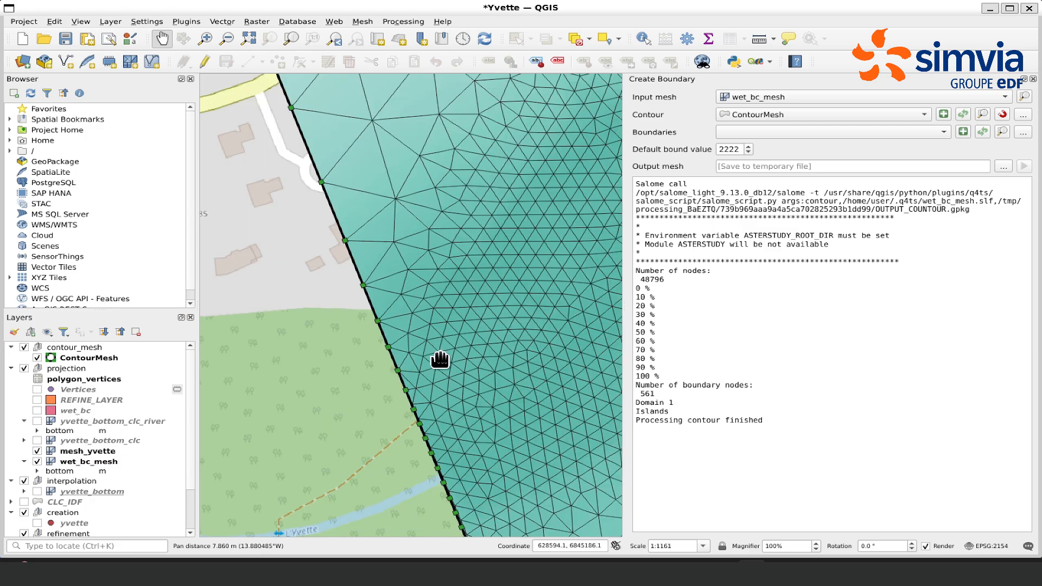
pyautogui.scroll(-1, 431, 299)
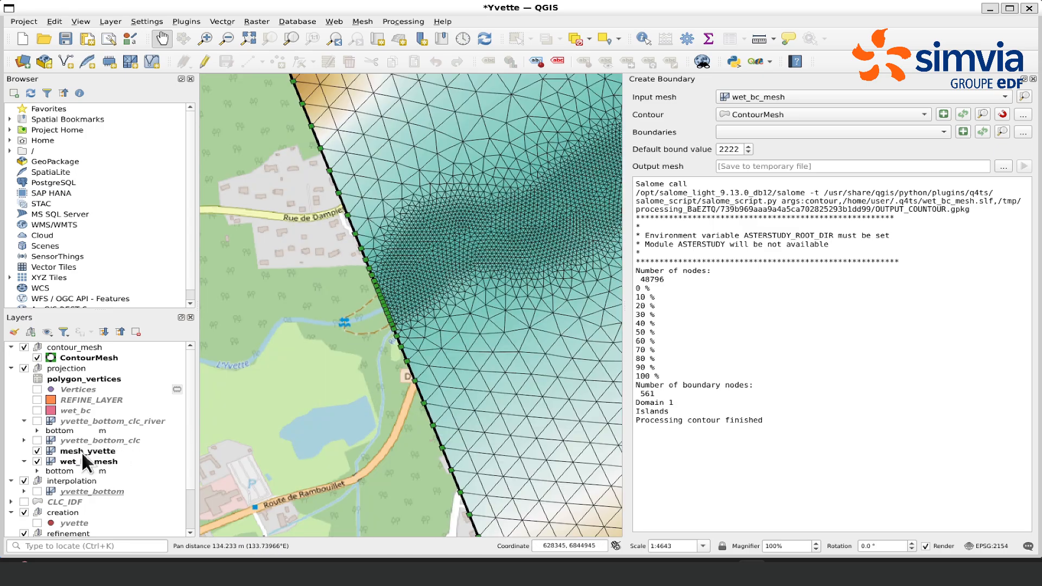
pyautogui.click(37, 451)
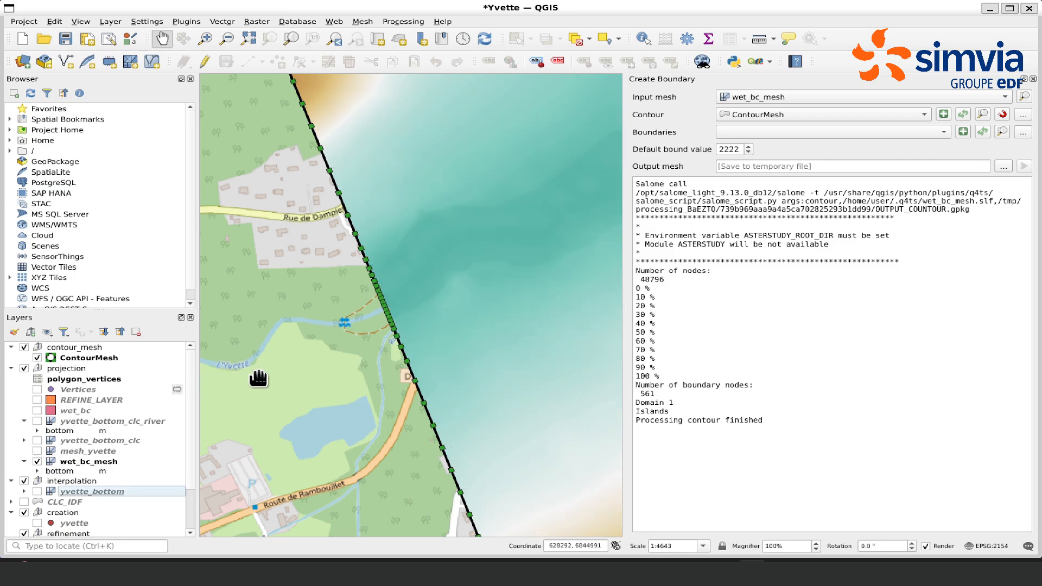
# Create a new boundaries line layer for the Create Boundary tool
pyautogui.moveTo(495, 256); pyautogui.dragTo(442, 261)
pyautogui.scroll(-1, 437, 255)
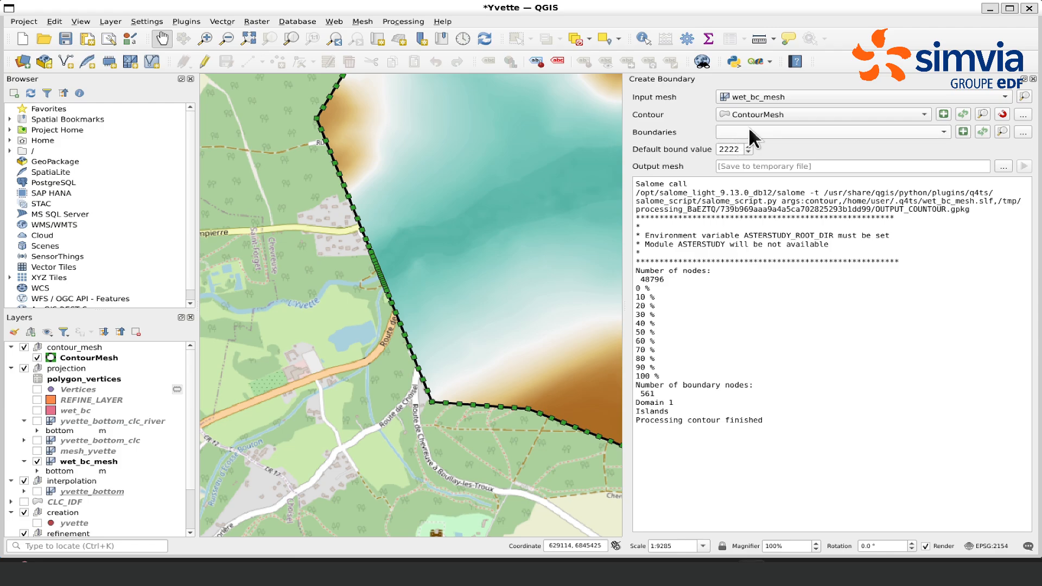
pyautogui.click(963, 131)
# Draw a boundary line along the contour vertices across the river inlet, with liquid boundary code Prescribed Q and tracer code Wall for tracer
pyautogui.scroll(4, 386, 283)
pyautogui.scroll(-1, 421, 238)
pyautogui.moveTo(416, 248); pyautogui.dragTo(465, 360)
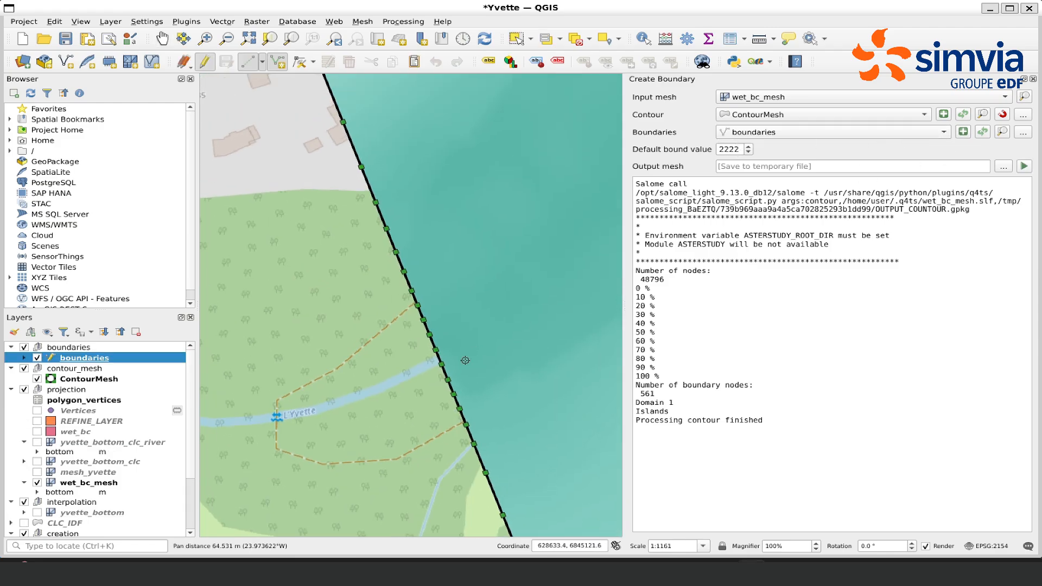
pyautogui.click(457, 411)
pyautogui.click(396, 252)
pyautogui.rightClick(473, 251)
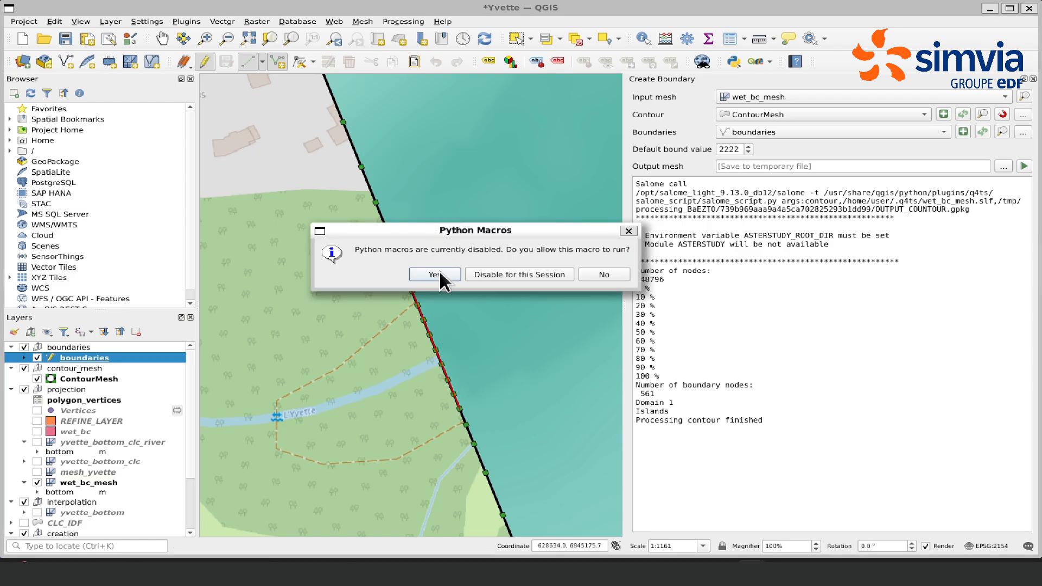
pyautogui.click(437, 274)
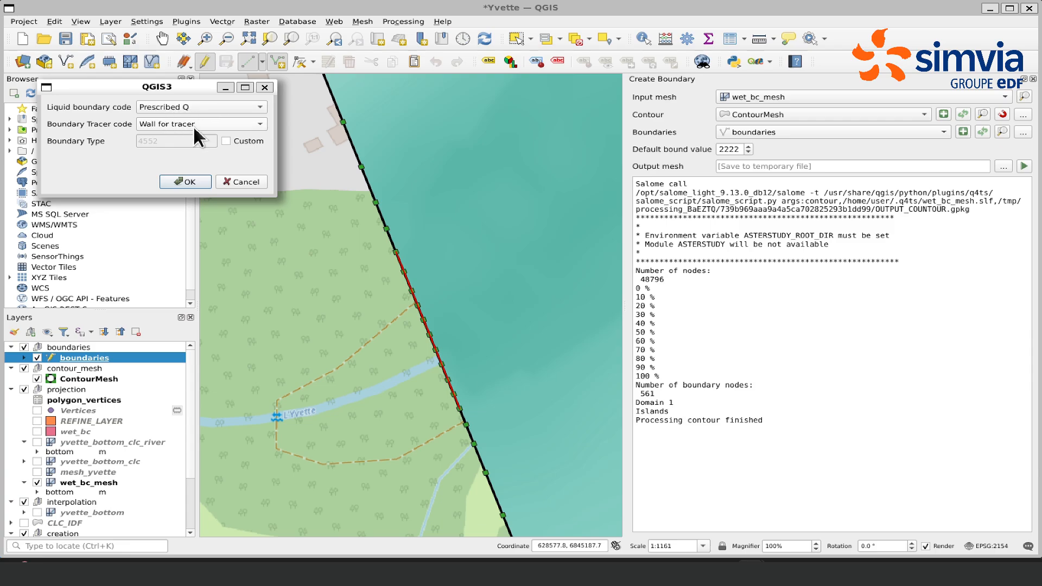
pyautogui.click(199, 183)
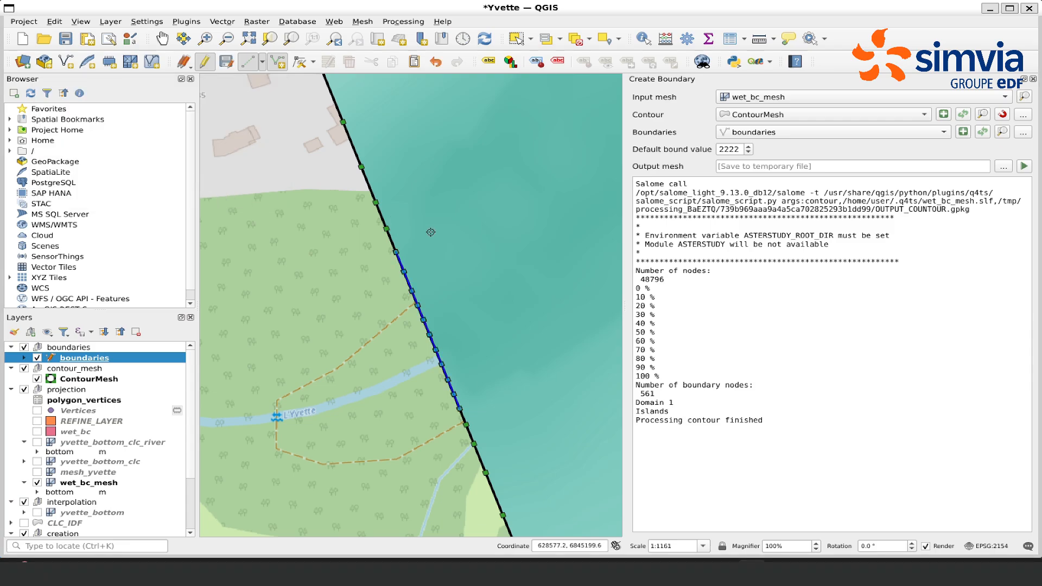
# Draw a second boundary line along the contour vertices across the river outlet at the mesh's eastern edge
pyautogui.scroll(-4, 521, 225)
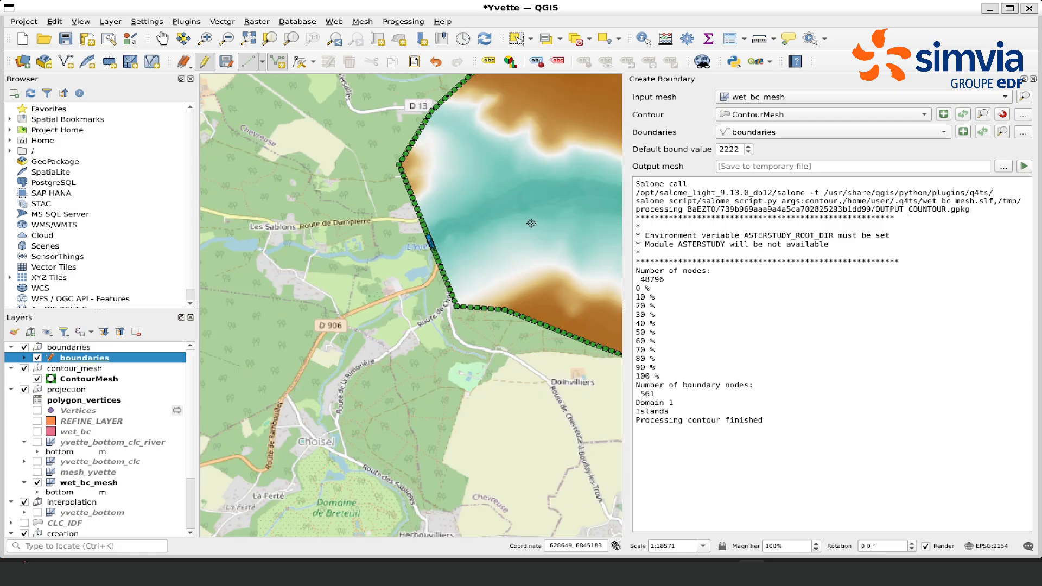
pyautogui.moveTo(585, 235); pyautogui.dragTo(189, 243)
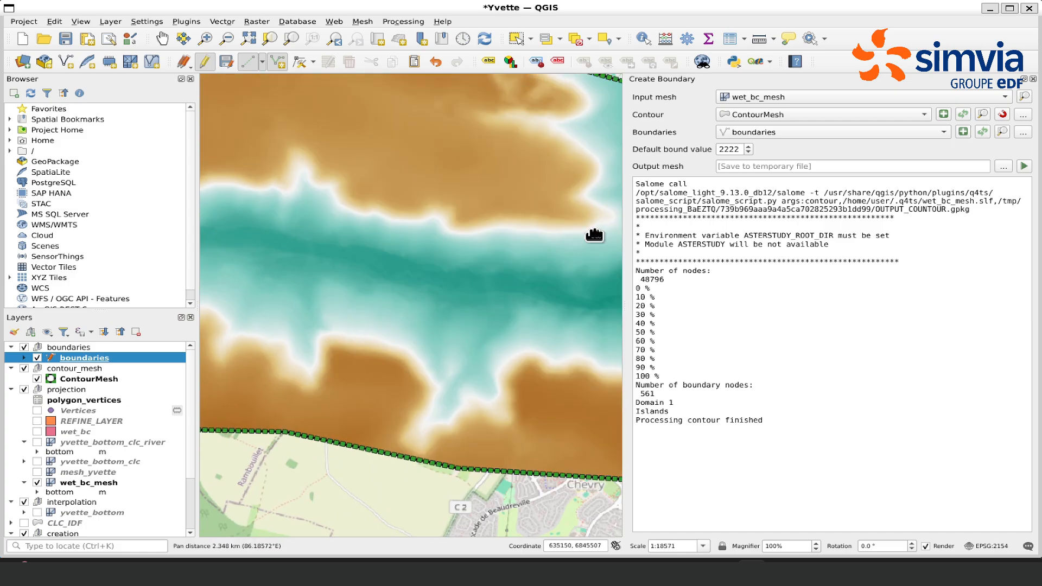
pyautogui.moveTo(595, 230); pyautogui.dragTo(217, 199)
pyautogui.moveTo(439, 184); pyautogui.dragTo(193, 131)
pyautogui.scroll(3, 453, 247)
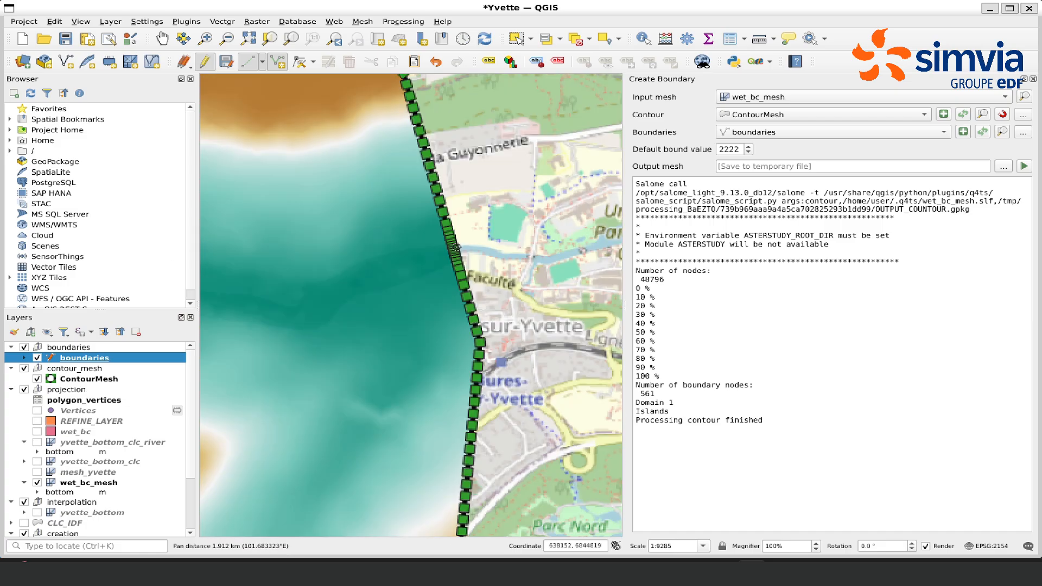
pyautogui.scroll(2, 453, 248)
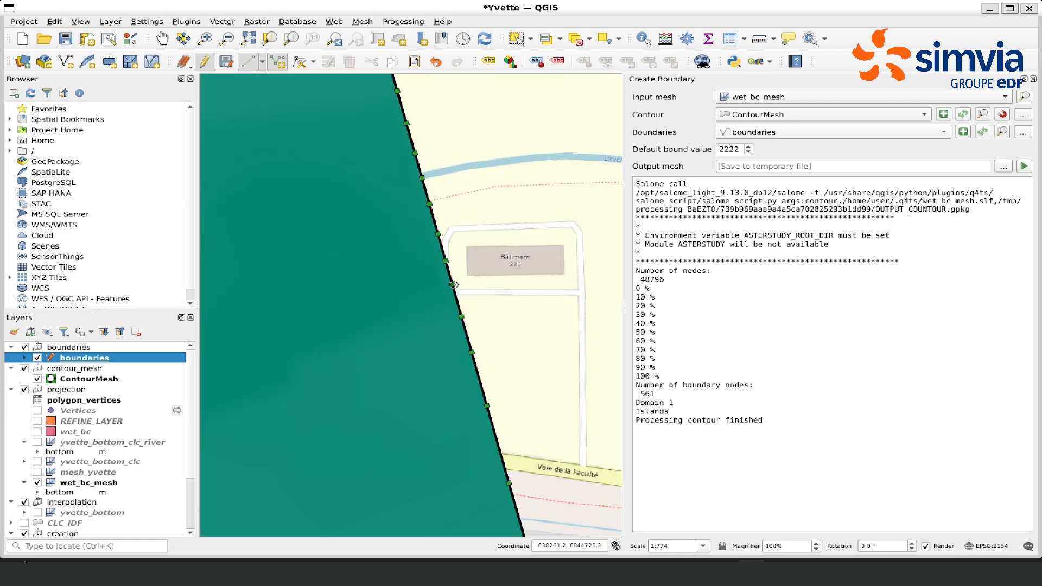
pyautogui.scroll(-1, 453, 284)
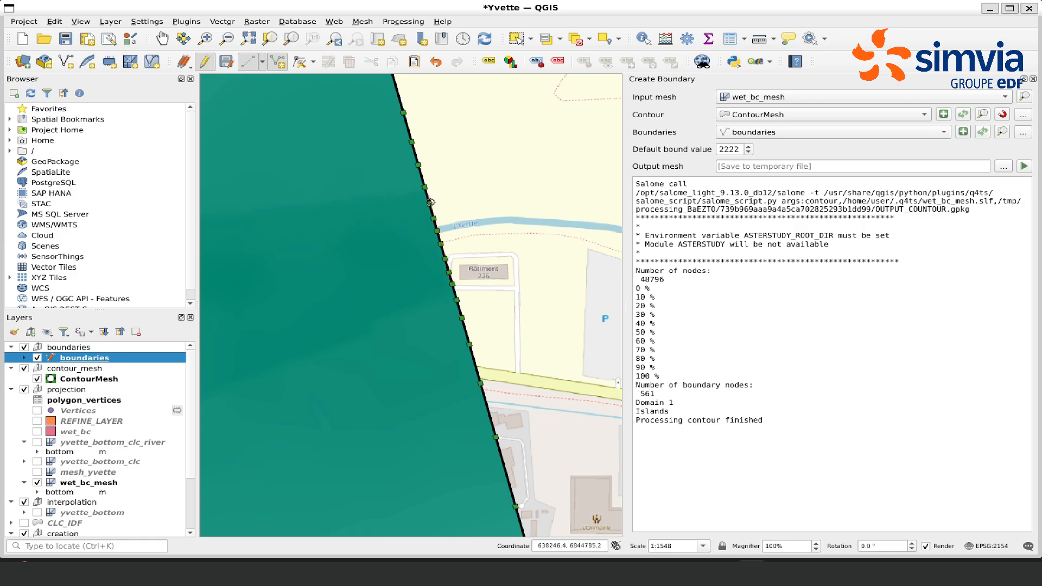
pyautogui.click(444, 253)
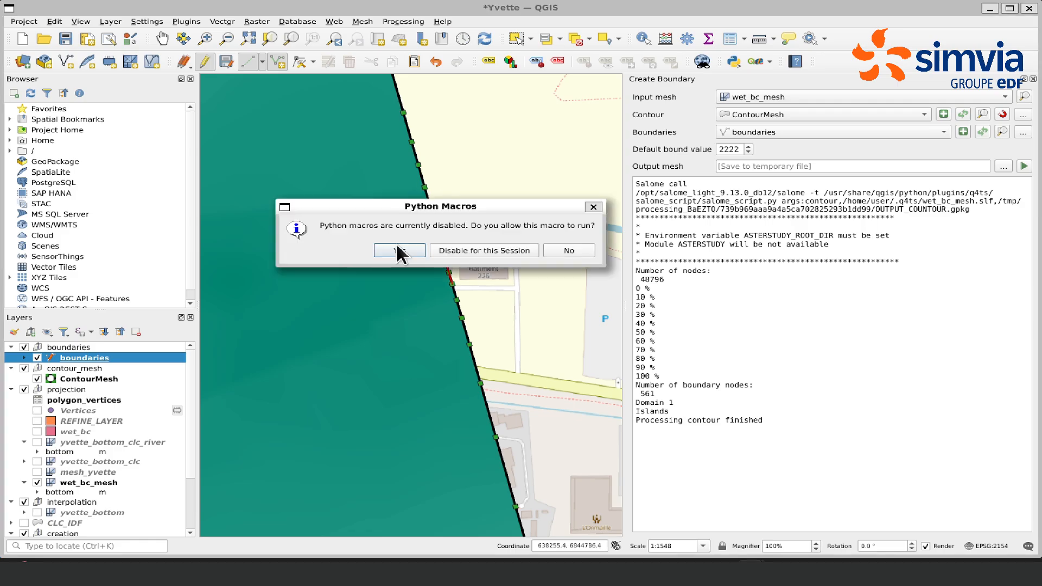
# Allow the macro to run and assign the outlet line the liquid boundary code Prescribed H with Wall for tracer
pyautogui.click(399, 251)
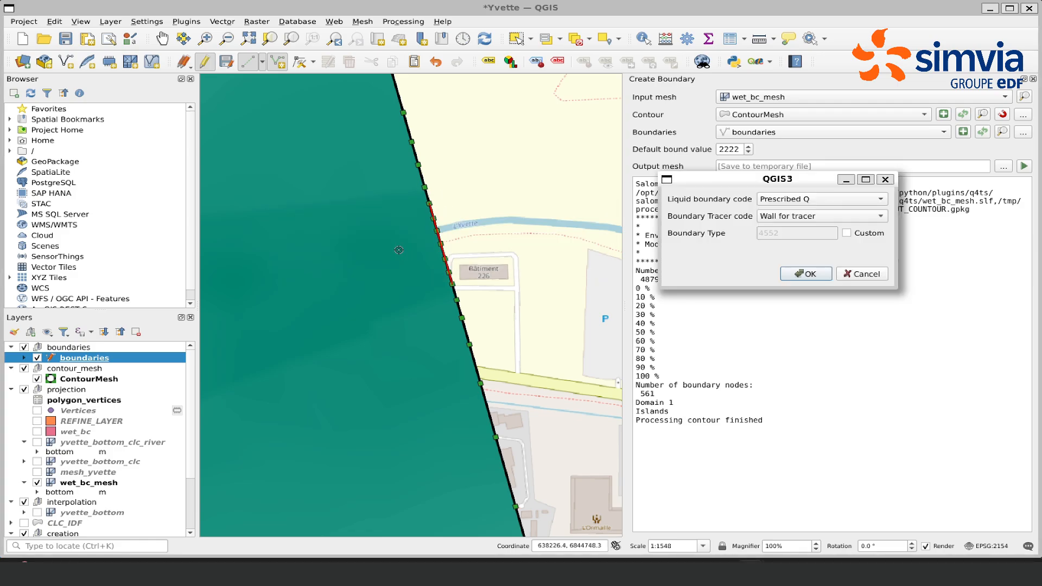
pyautogui.click(837, 197)
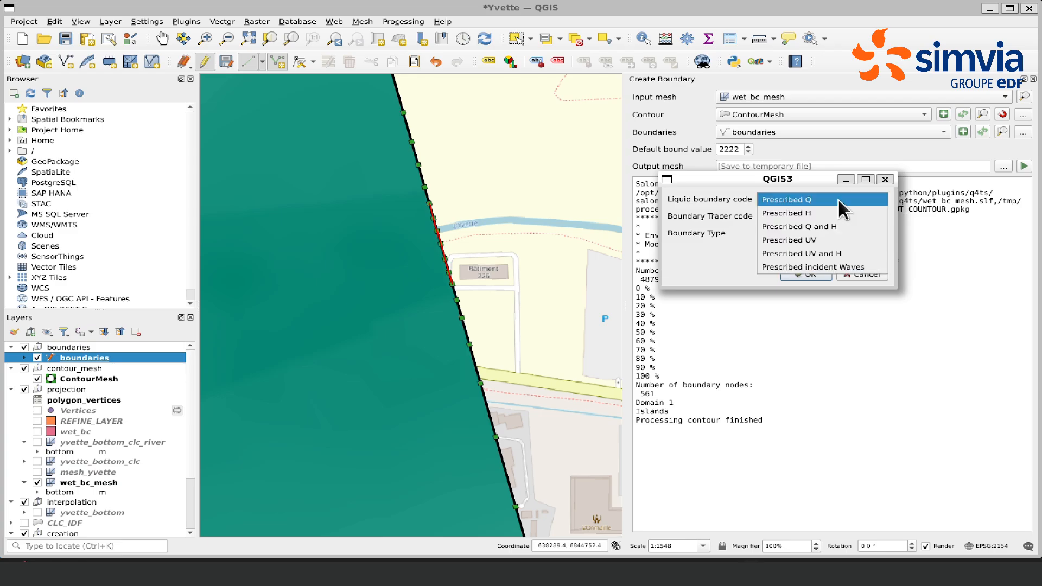
pyautogui.click(794, 212)
pyautogui.click(789, 273)
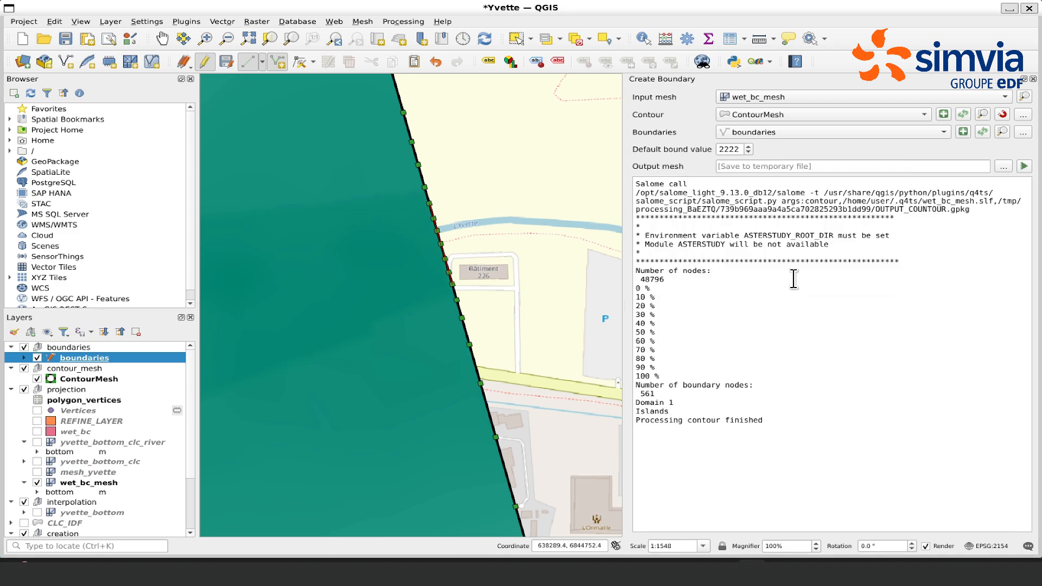
# Run Create Boundary with the output mesh create_boundary.slf in the data/videos/video_telemac folder, saving the boundaries layer first
pyautogui.scroll(-3, 434, 271)
pyautogui.moveTo(391, 296); pyautogui.dragTo(636, 229)
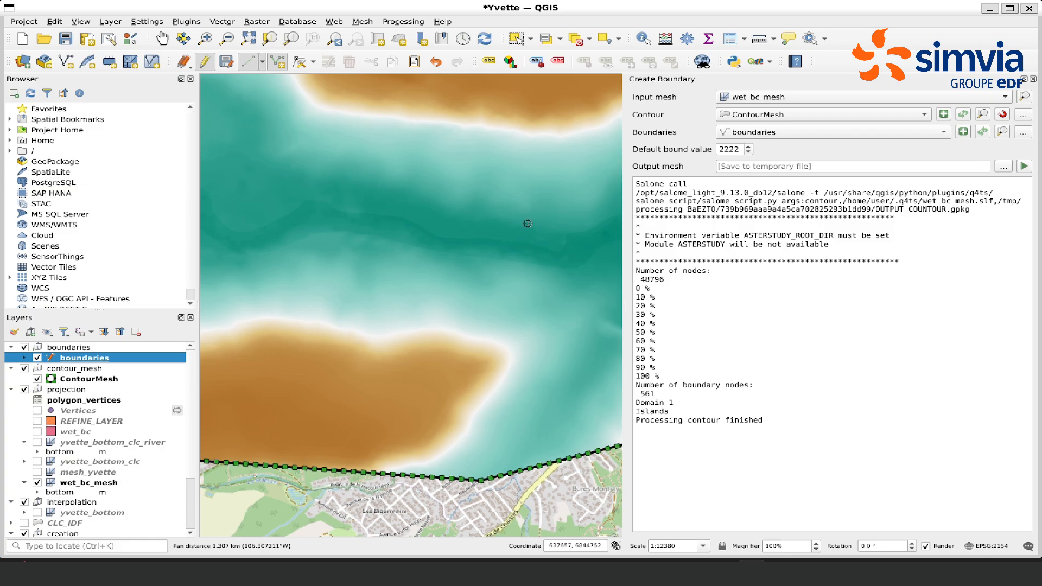
pyautogui.scroll(-1, 521, 230)
pyautogui.scroll(-1, 521, 230)
pyautogui.moveTo(470, 225); pyautogui.dragTo(514, 275)
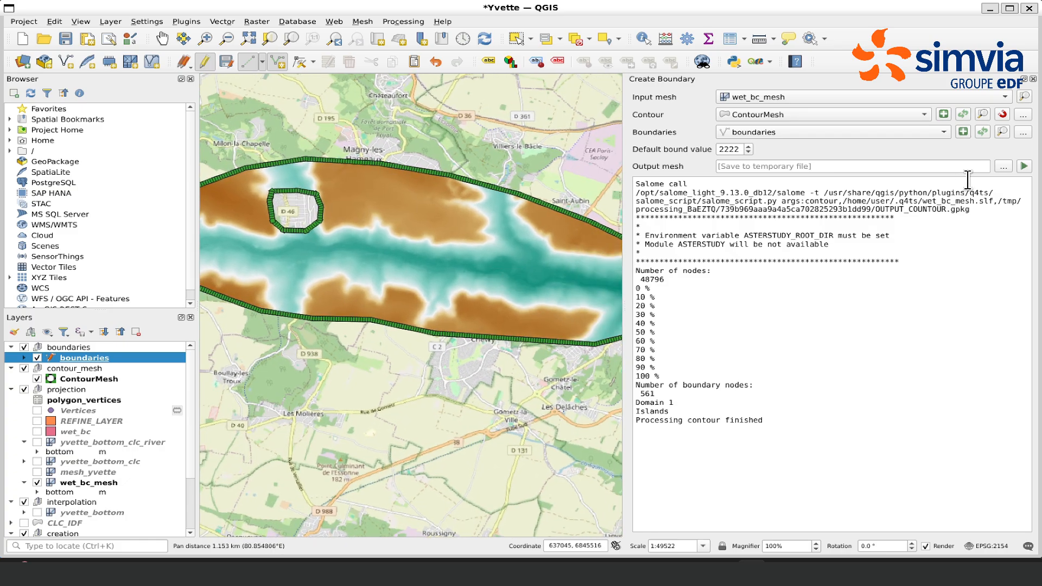
pyautogui.click(1002, 166)
pyautogui.click(652, 176)
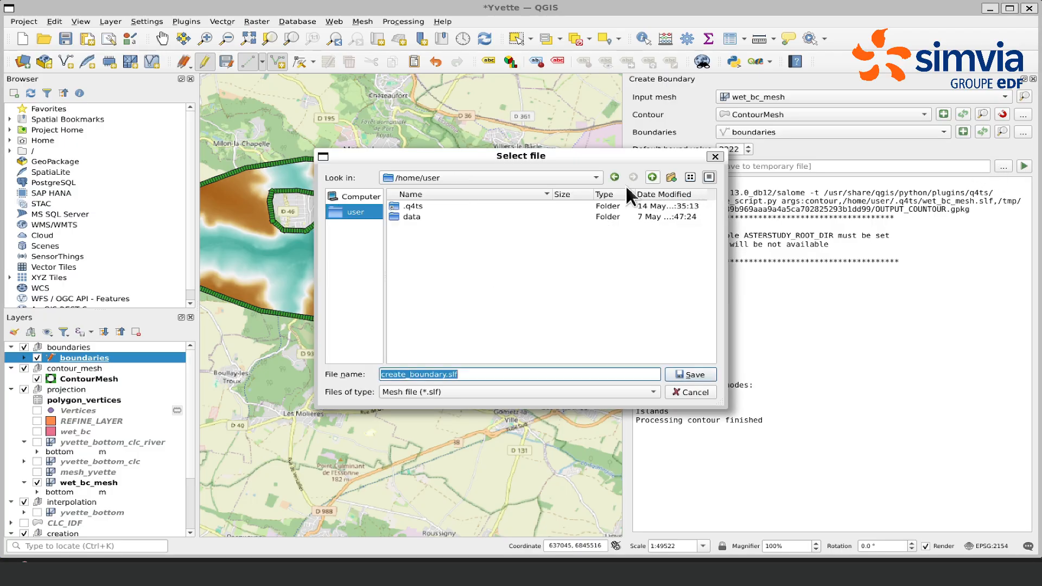
pyautogui.doubleClick(519, 216)
pyautogui.doubleClick(415, 312)
pyautogui.doubleClick(431, 226)
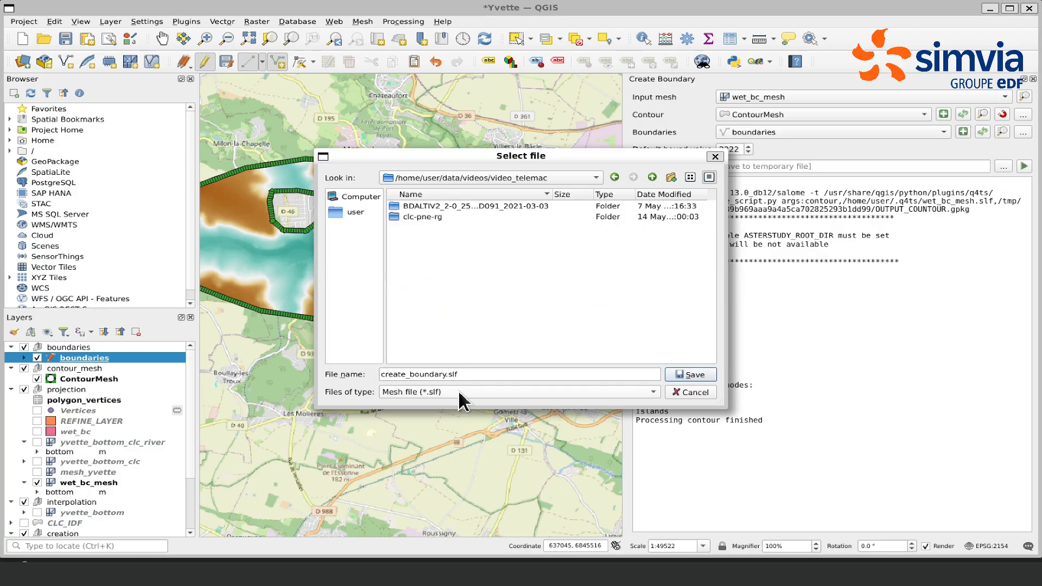
pyautogui.click(690, 374)
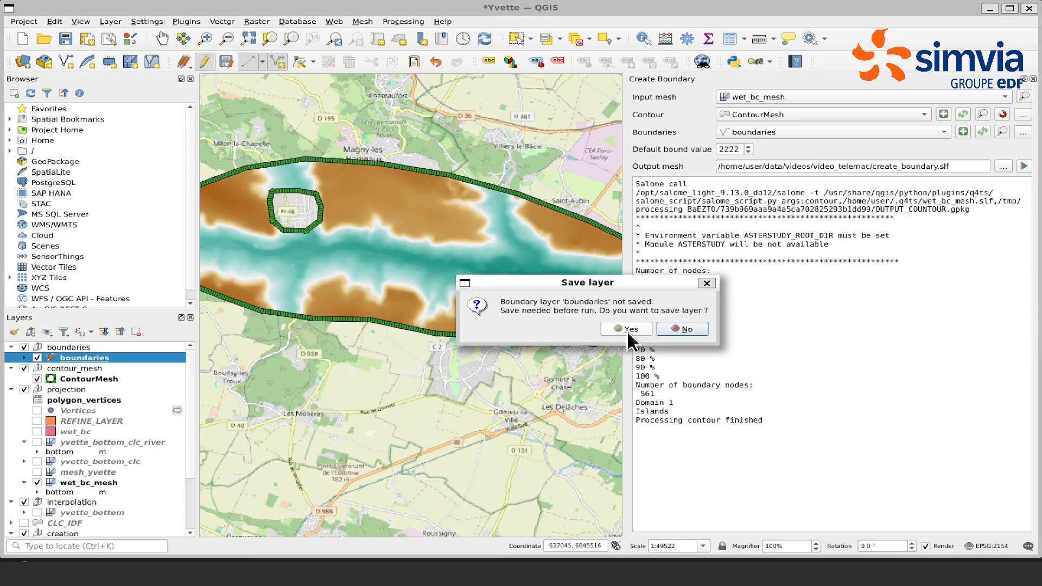
pyautogui.click(627, 332)
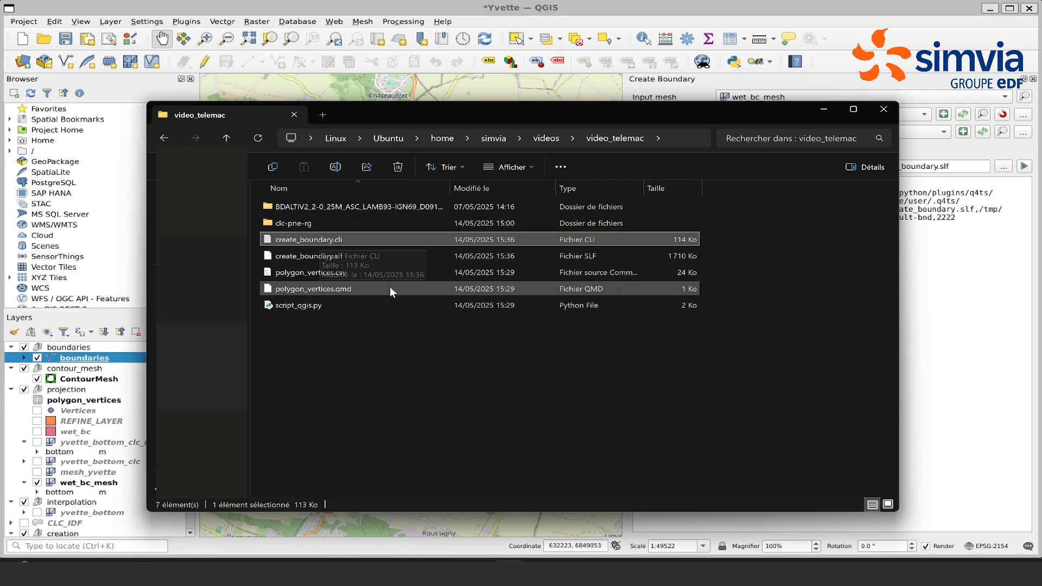
# Open create_boundary.cli from the video_telemac folder and examine the boundary codes and value columns of its entries
pyautogui.doubleClick(329, 236)
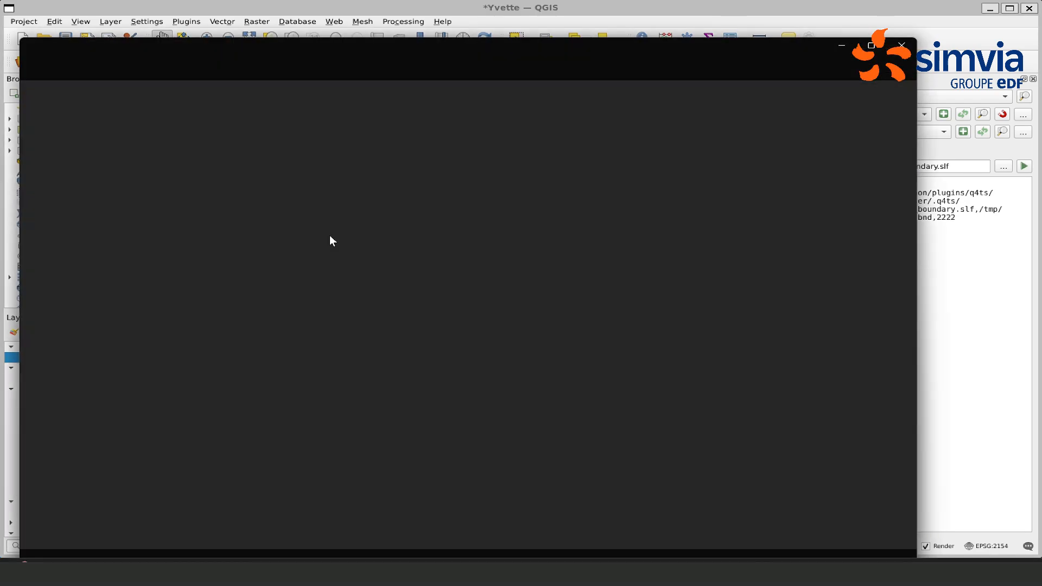
pyautogui.moveTo(67, 95); pyautogui.dragTo(40, 95)
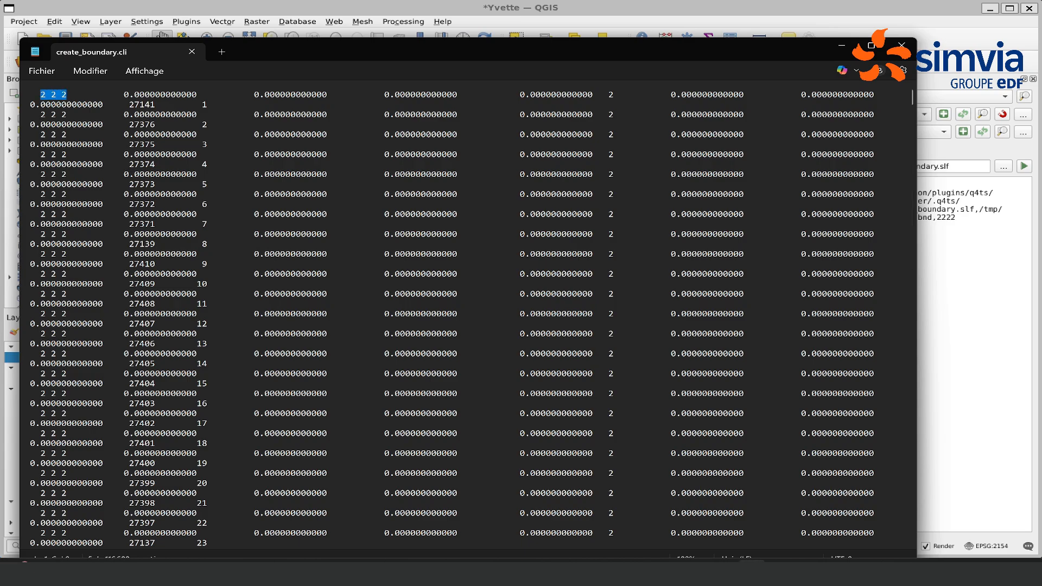
pyautogui.click(77, 144)
pyautogui.moveTo(119, 94); pyautogui.dragTo(562, 95)
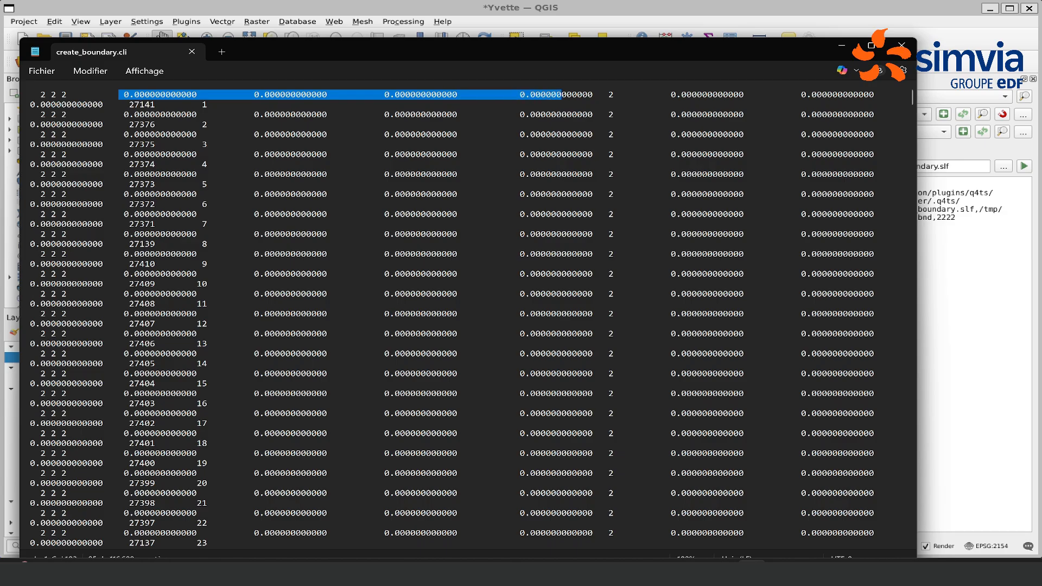
pyautogui.click(562, 95)
pyautogui.scroll(-15, 472, 313)
pyautogui.scroll(-8, 415, 258)
# Search create_boundary.cli for the outlet boundary code 5 4 4 and the inlet boundary code 4 5 5
pyautogui.hotkey('ctrl', 'f')
pyautogui.write('5 4 4')
pyautogui.scroll(-3, 472, 314)
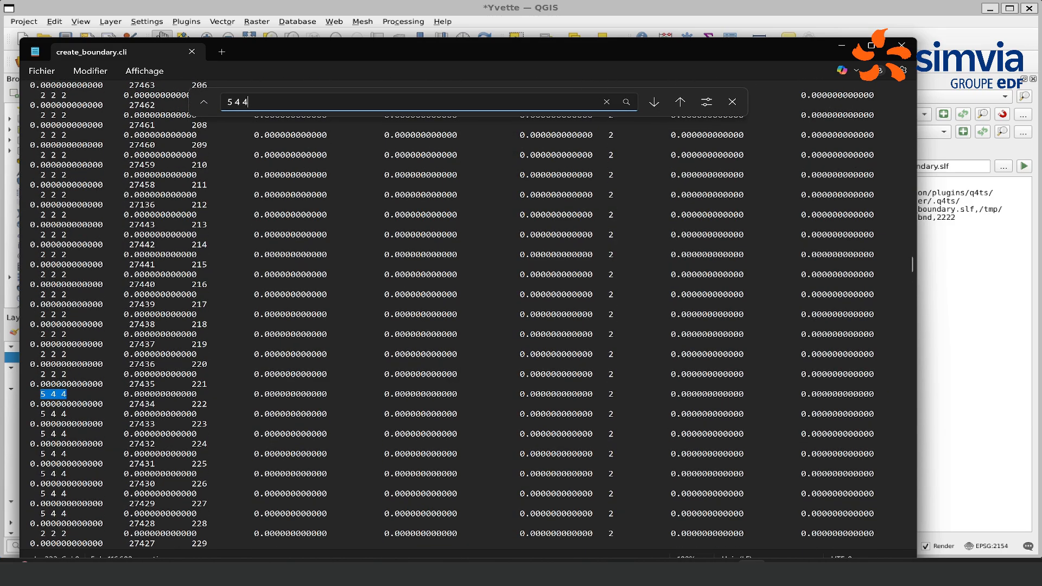
pyautogui.hotkey('ctrl', 'a')
pyautogui.write('4 5 5')
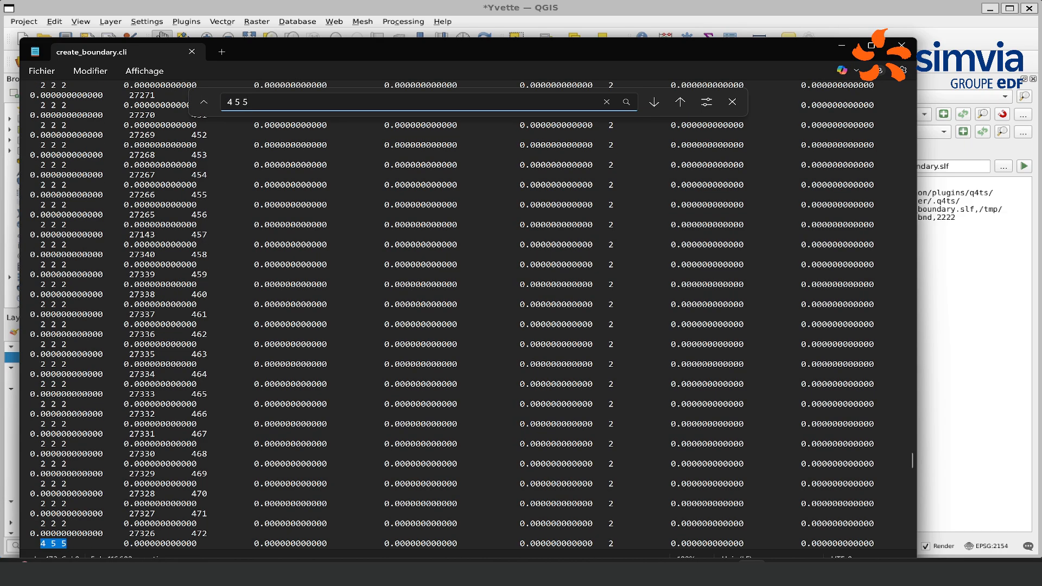
pyautogui.scroll(-3, 472, 315)
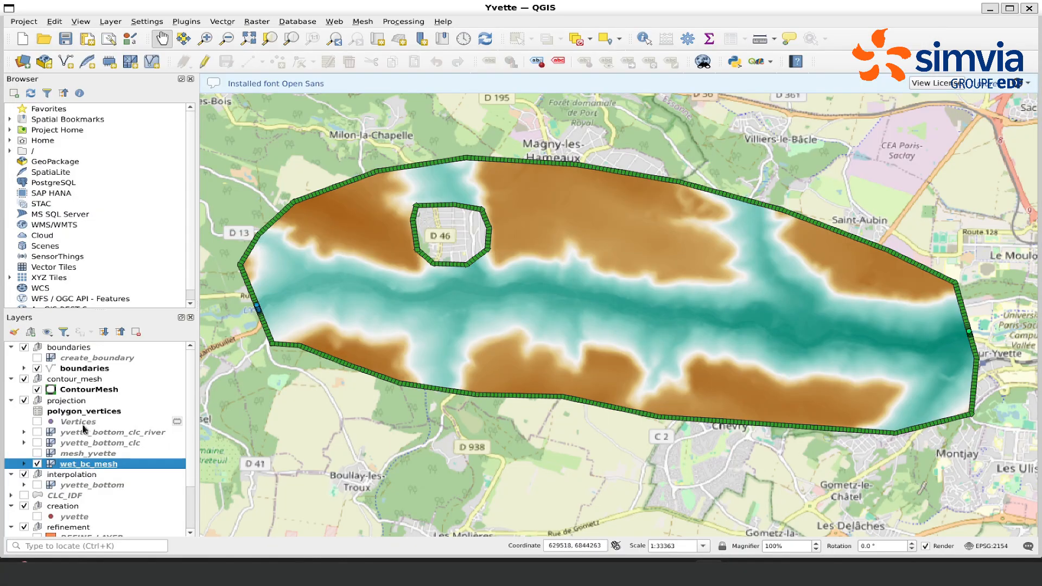
# Back in QGIS, show the create_boundary mesh instead of wet_bc_mesh and examine the dataset groups in its symbology properties
pyautogui.click(37, 463)
pyautogui.click(71, 358)
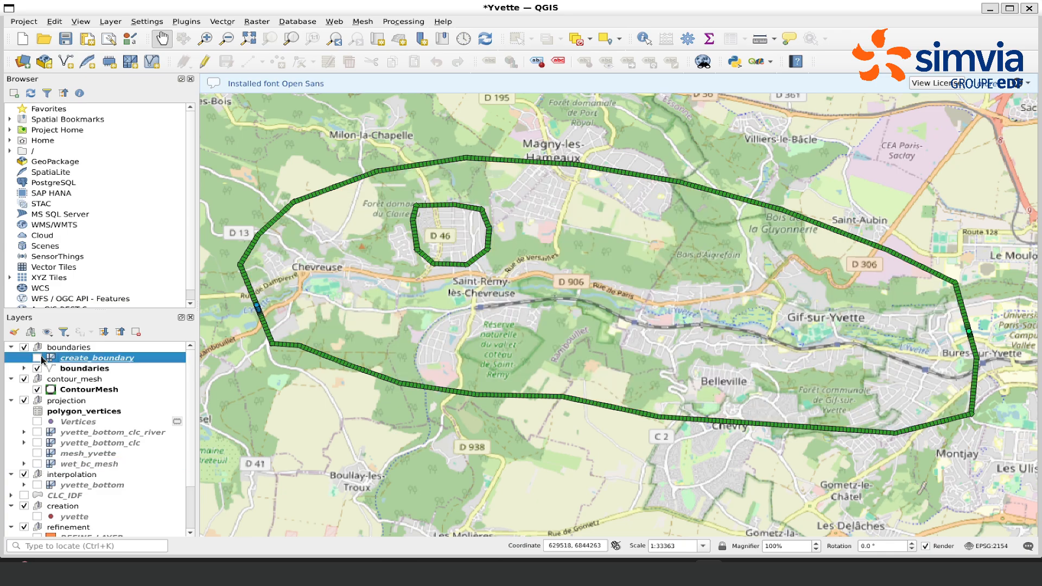
pyautogui.click(37, 358)
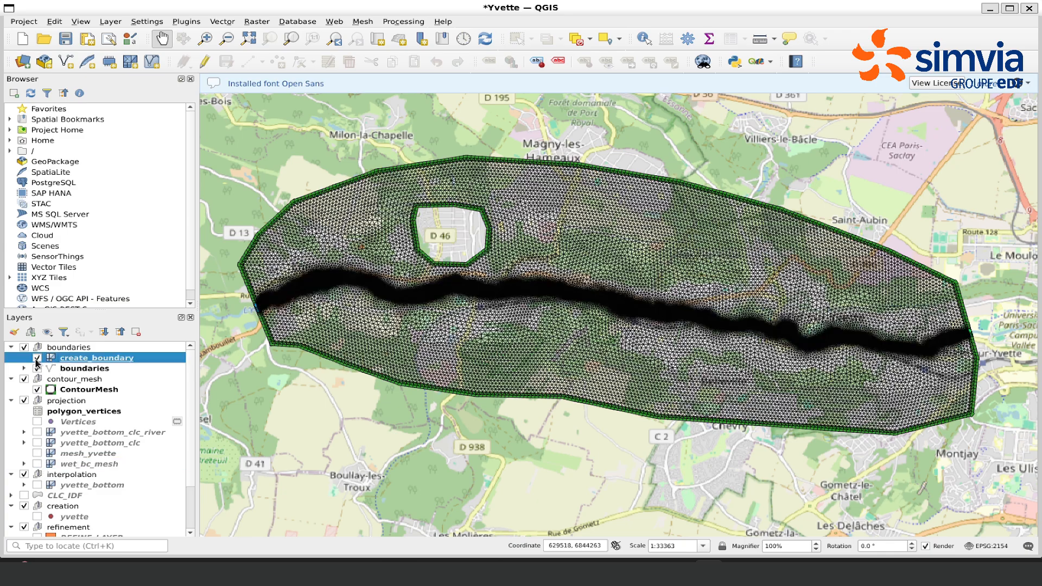
pyautogui.rightClick(96, 359)
pyautogui.click(109, 351)
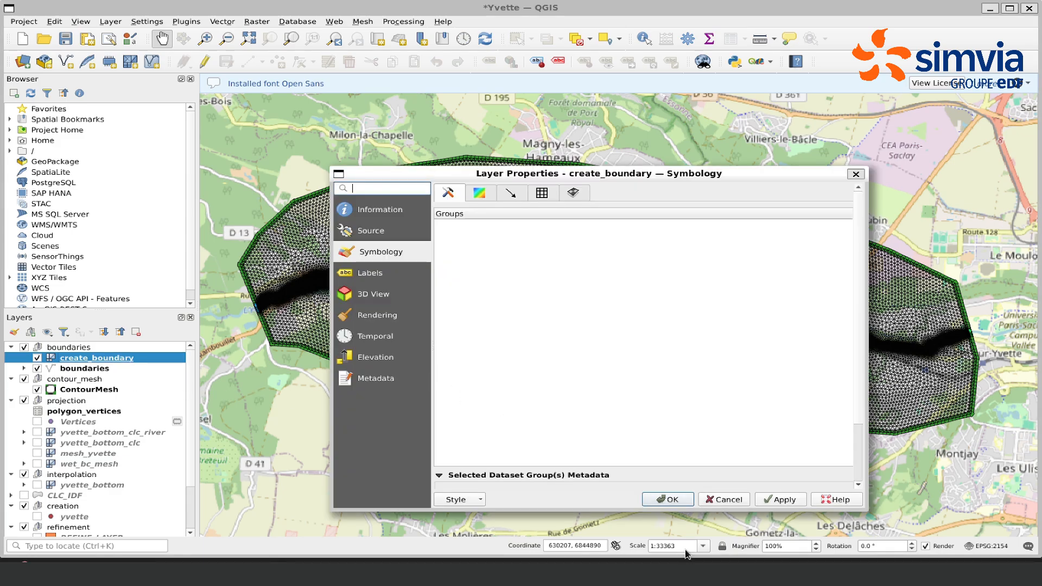
pyautogui.click(667, 499)
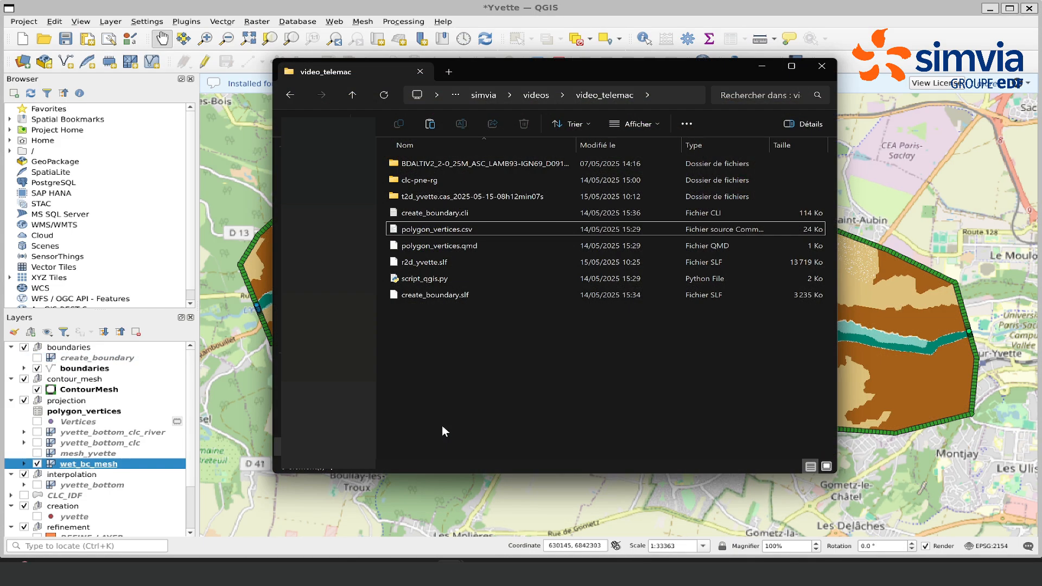
# Permanently delete create_boundary.slf from the video_telemac folder in the file explorer
pyautogui.click(454, 293)
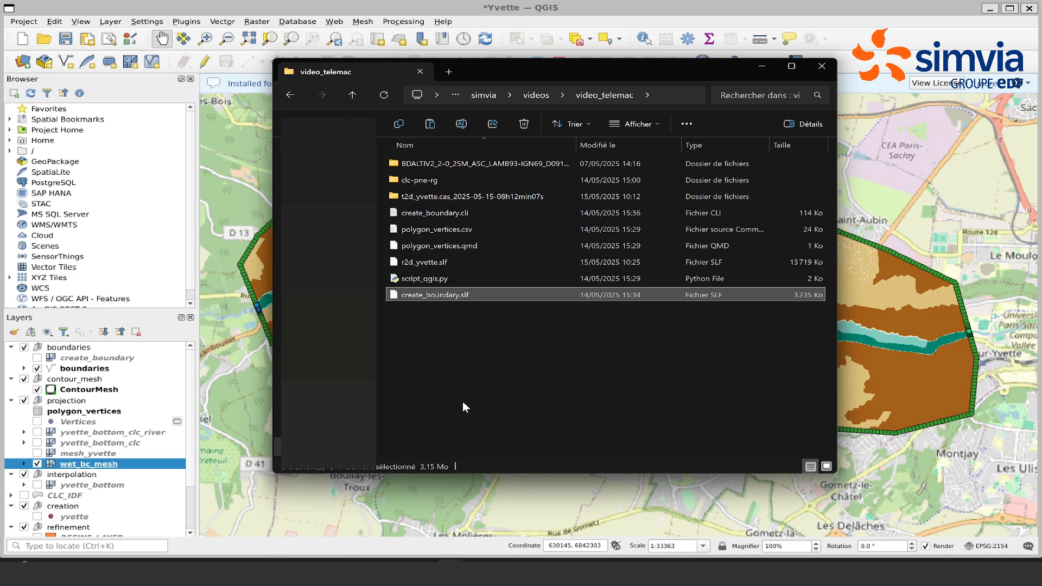
pyautogui.hotkey('shift', 'Delete')
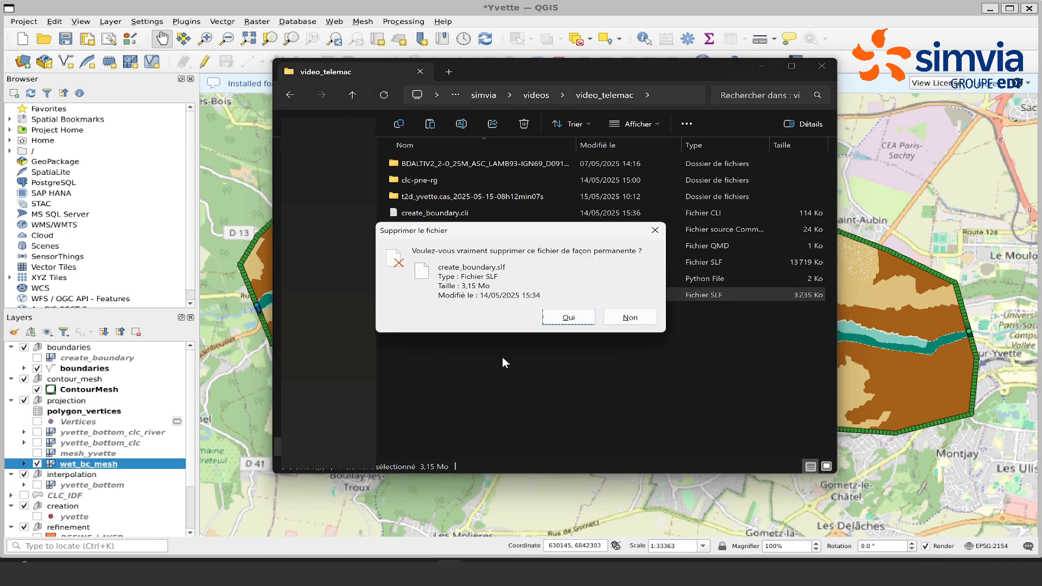
pyautogui.click(588, 319)
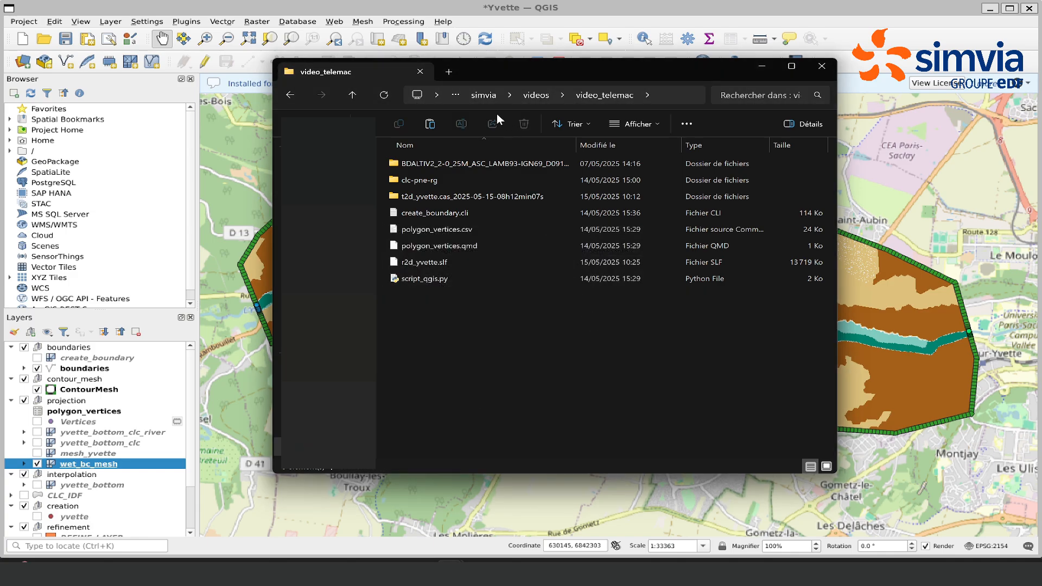
# Copy wet_bc_mesh.slf from the .q4ts folder in the simvia home directory into the video_telemac folder
pyautogui.click(488, 97)
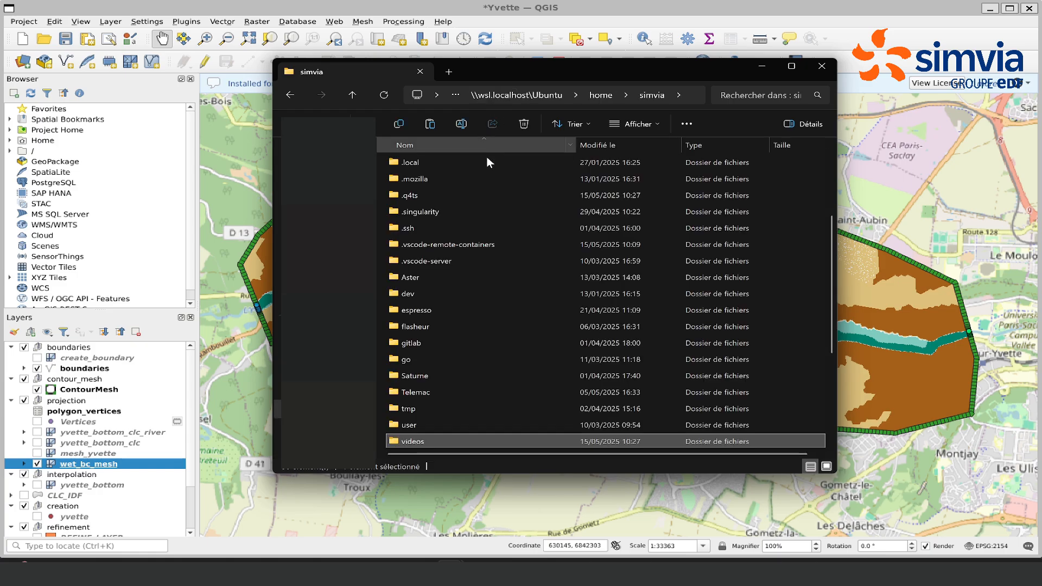
pyautogui.click(450, 196)
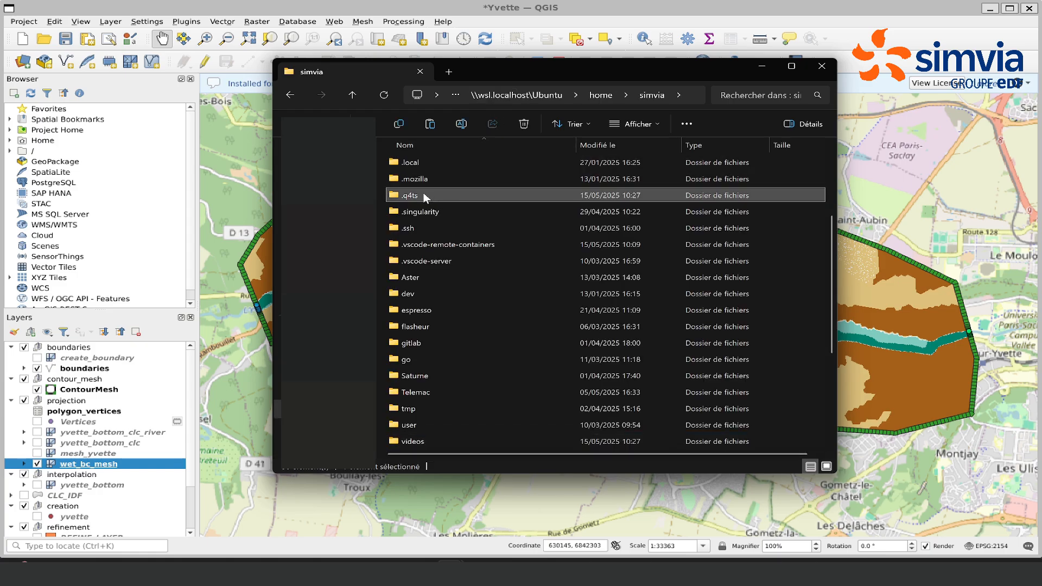
pyautogui.doubleClick(423, 194)
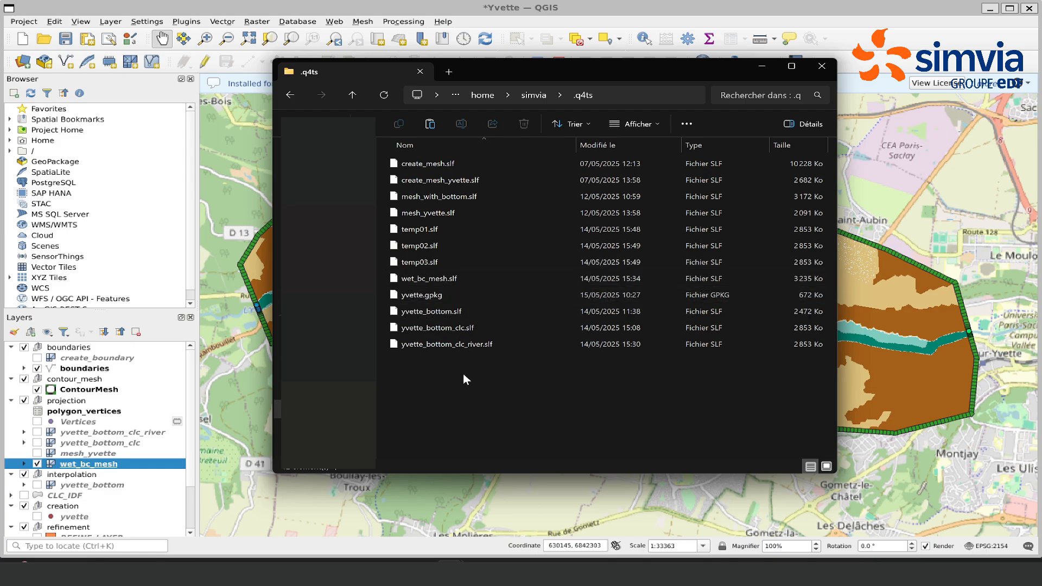
pyautogui.click(428, 280)
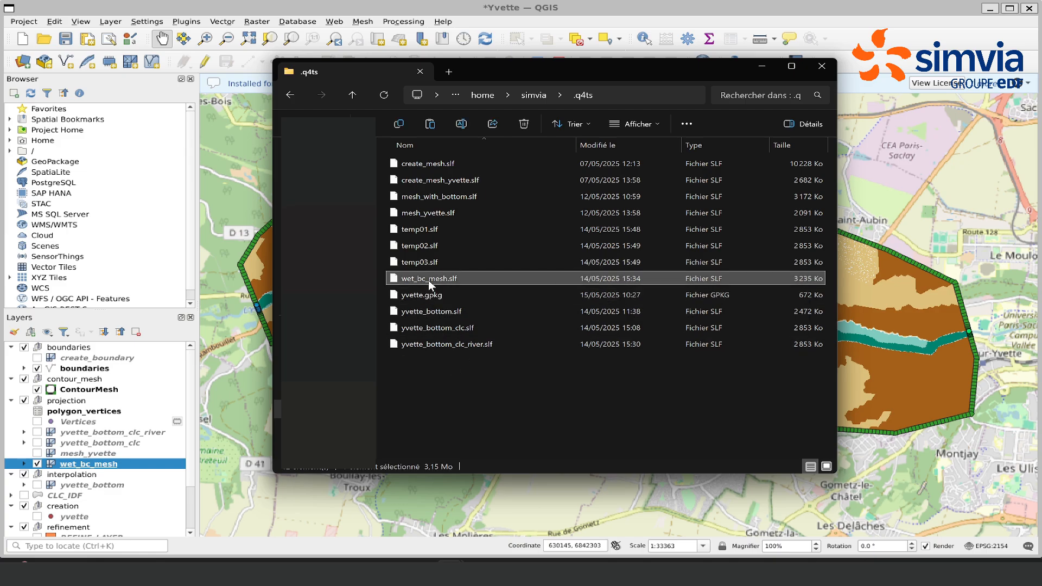
pyautogui.click(289, 96)
pyautogui.click(288, 96)
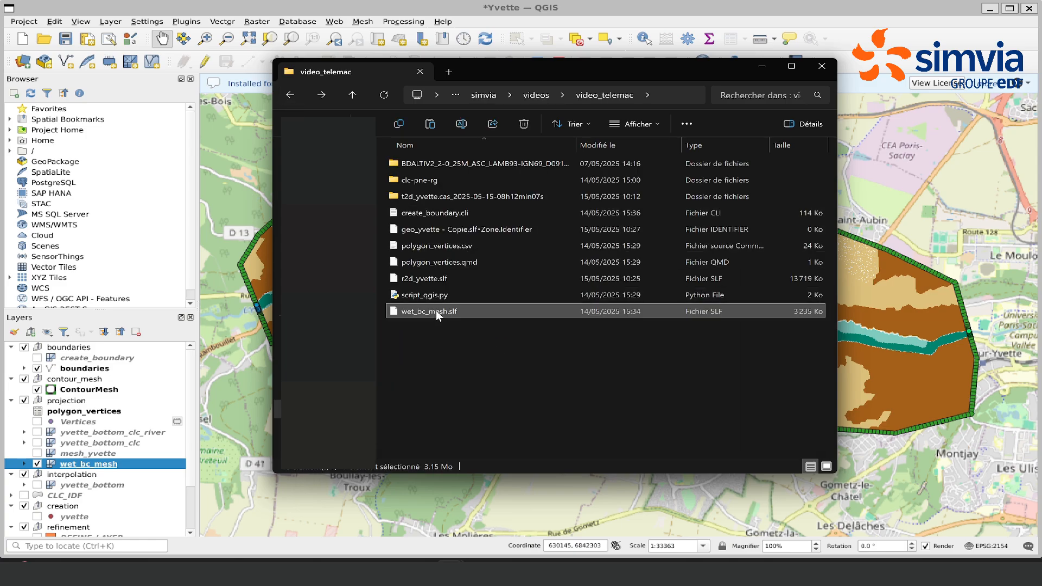
# Rename the copied mesh file wet_bc_mesh.slf in the video_telemac folder as geo_yvette.slf
pyautogui.press('F2')
pyautogui.write('geo_yvette.slf')
pyautogui.press('Return')
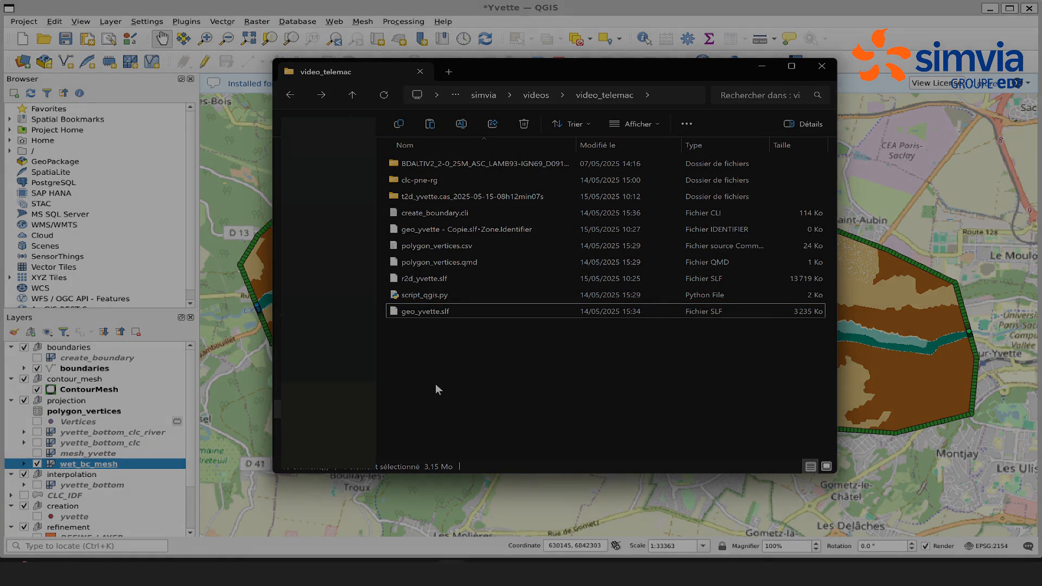